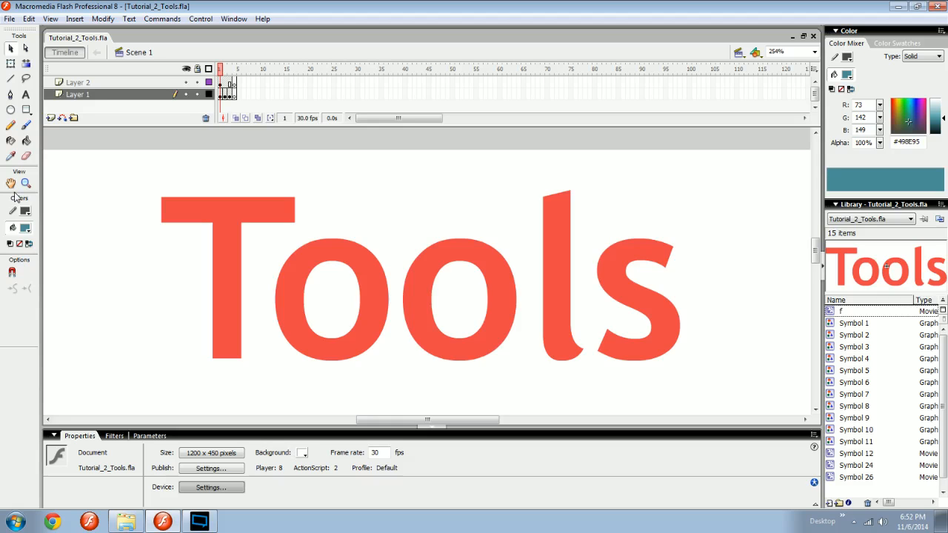
Look over the Tools title on frame 1 and find the keyboard diagram of tool shortcuts
drag(340, 176, 484, 185)
key(space)
drag(437, 228, 573, 201)
key(space)
key(ctrl+minus)
key(space)
drag(376, 284, 355, 302)
key(space)
drag(229, 366, 354, 210)
drag(491, 269, 424, 270)
key(ctrl+equal)
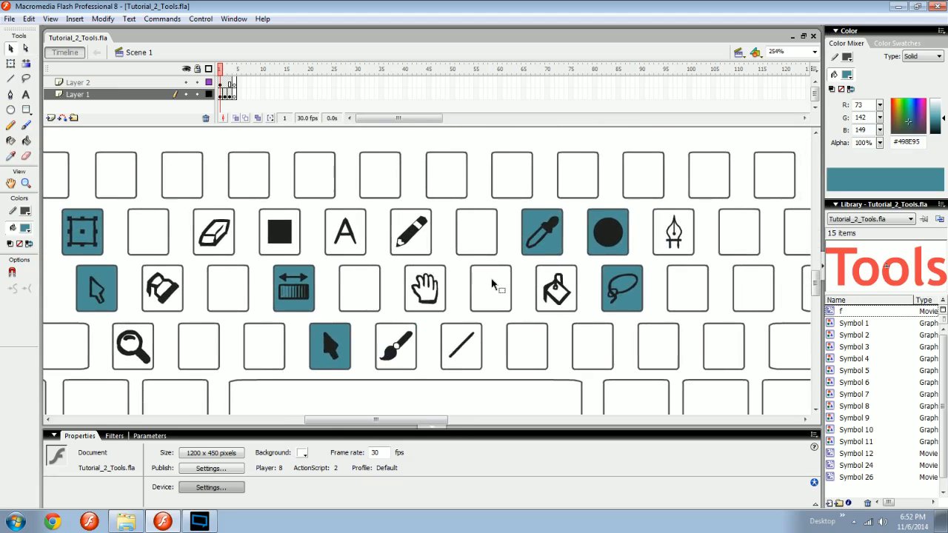
Examine the tool icons on the frame 1 keyboard diagram, especially the keys highlighted in teal
drag(496, 284, 541, 282)
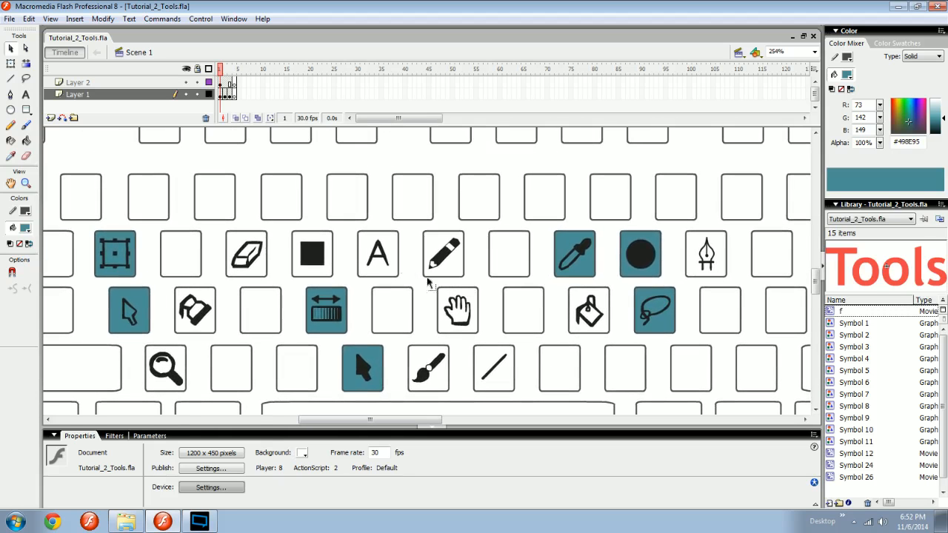
drag(413, 312, 432, 306)
drag(556, 287, 457, 272)
key(ctrl+minus)
drag(340, 256, 469, 276)
key(ctrl+equal)
drag(165, 251, 203, 267)
drag(267, 264, 179, 280)
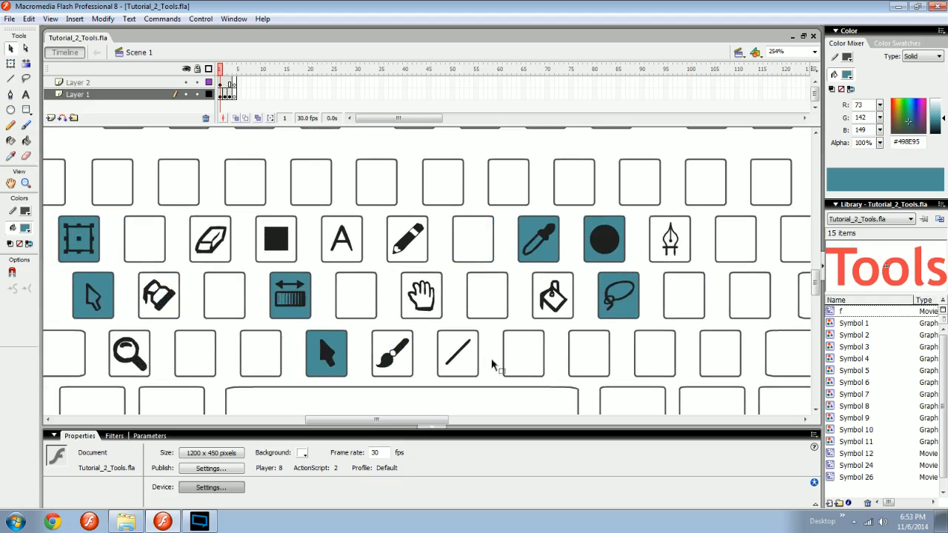
drag(241, 263, 355, 277)
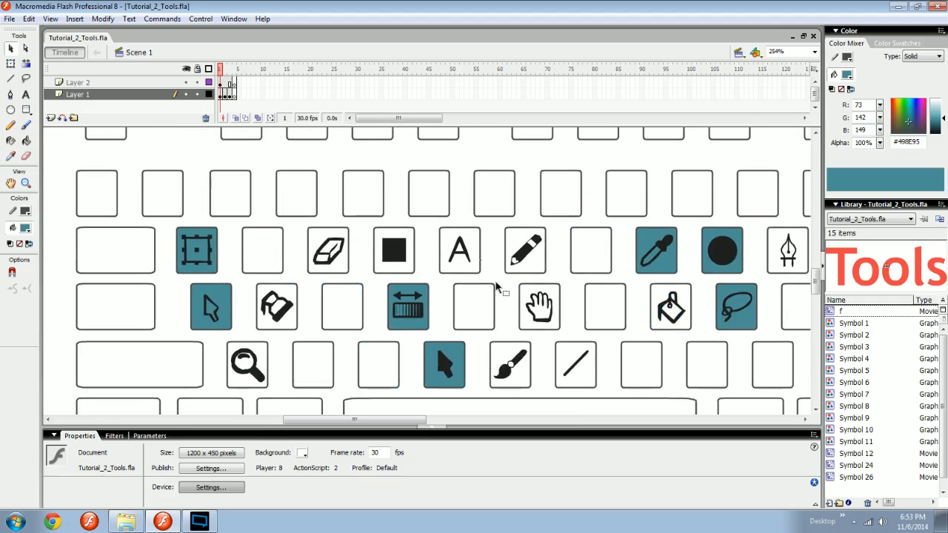
drag(582, 278, 542, 281)
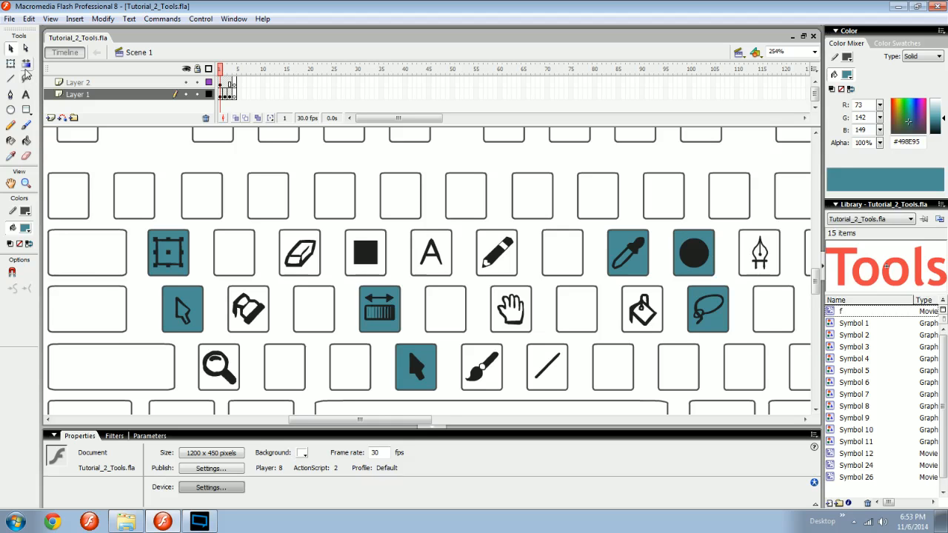
key(space)
mouse_move(365, 191)
mouse_down()
mouse_move(355, 205)
mouse_move(363, 237)
mouse_move(432, 218)
mouse_move(358, 192)
mouse_move(370, 198)
mouse_up()
key(space)
drag(400, 232, 427, 238)
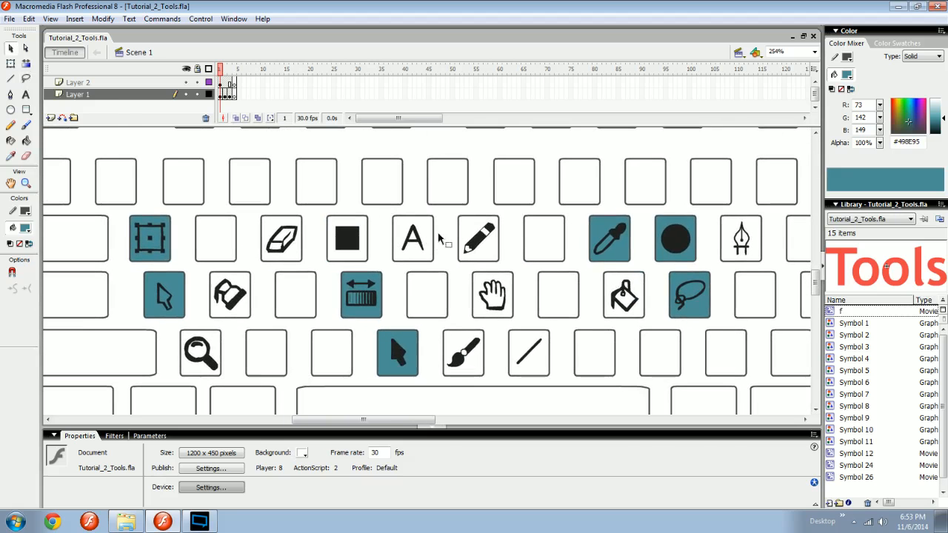
drag(525, 238, 434, 244)
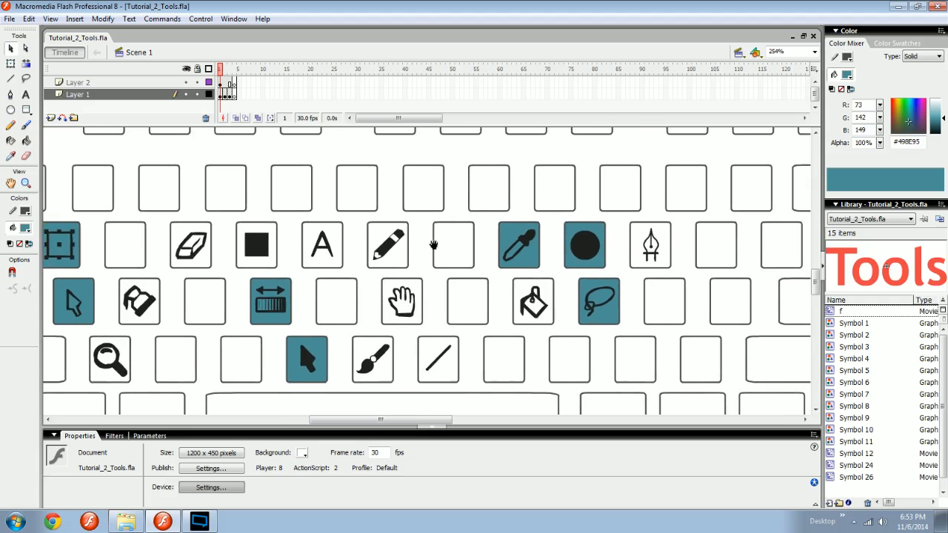
Delete the teal fill behind the circle icon on the frame 1 keyboard diagram
click(575, 262)
key(Delete)
drag(473, 260, 429, 266)
key(z)
drag(511, 231, 565, 270)
drag(565, 264, 498, 268)
key(ctrl+minus)
key(ctrl+minus)
key(ctrl+minus)
drag(372, 292, 624, 273)
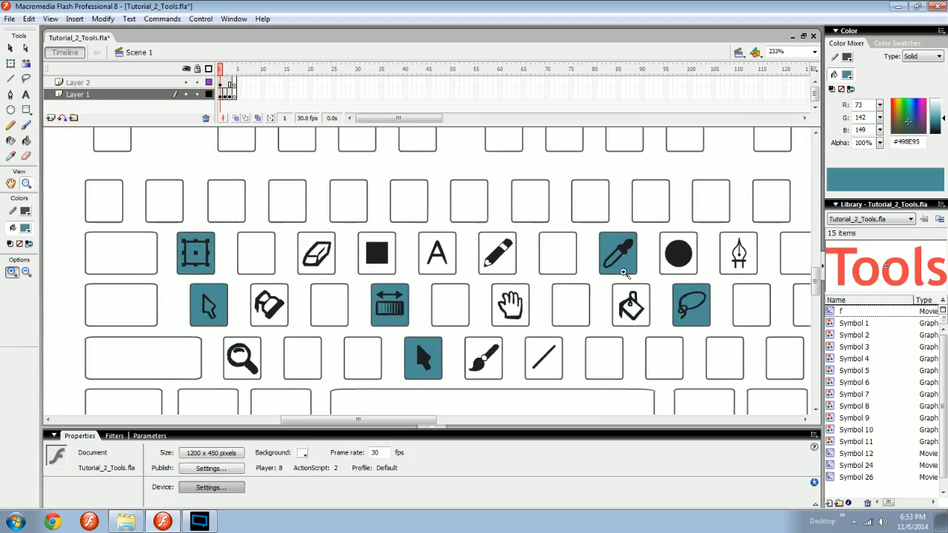
key(v)
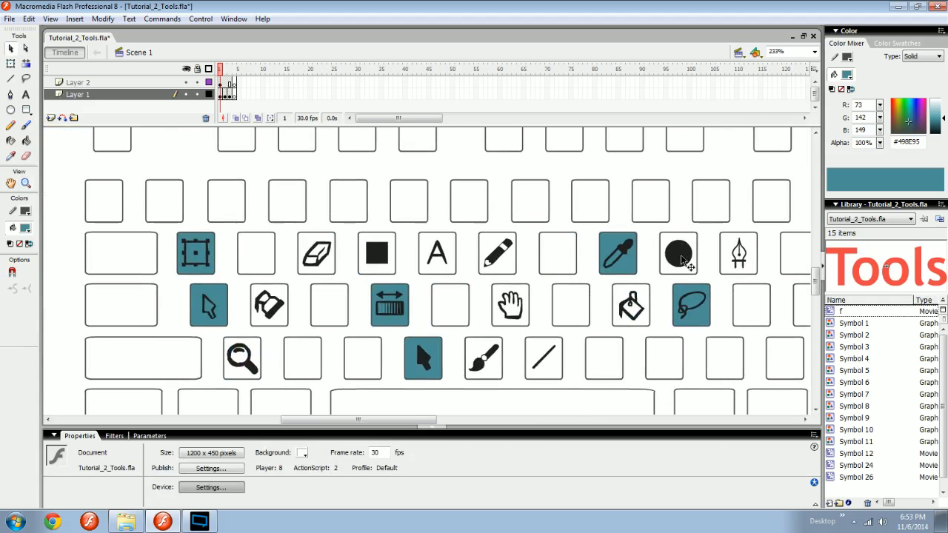
Examine the keys highlighted in orange on the frame 2 keyboard diagram, such as Eraser, Rectangle, Text and Pencil
key(period)
drag(569, 288, 526, 278)
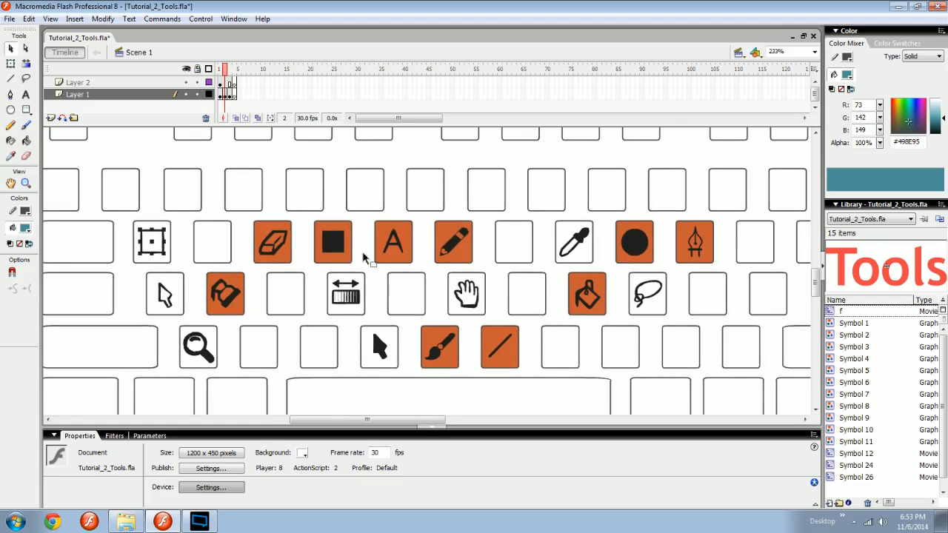
click(290, 248)
click(288, 248)
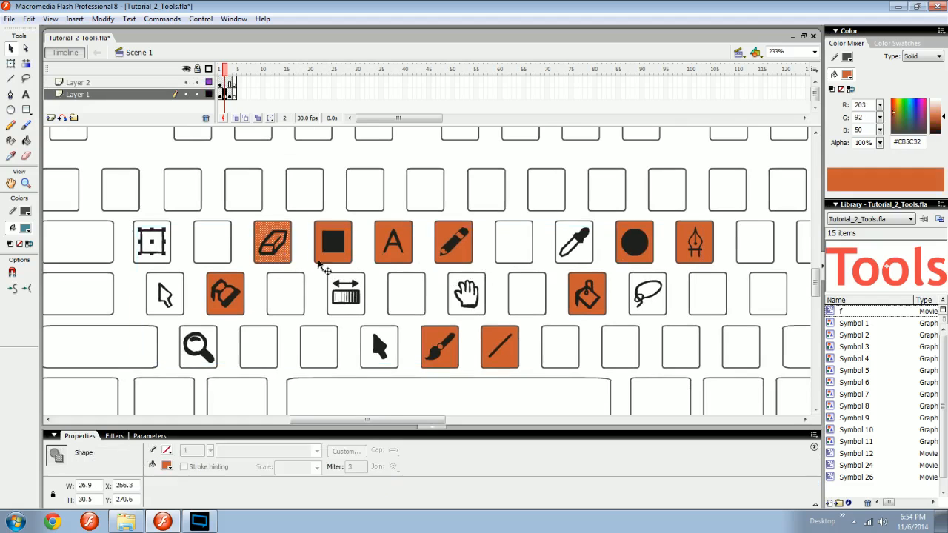
drag(424, 268, 377, 261)
click(443, 255)
mouse_move(443, 227)
mouse_down()
mouse_move(477, 214)
mouse_move(392, 282)
mouse_move(378, 223)
mouse_move(474, 182)
mouse_move(474, 205)
mouse_up()
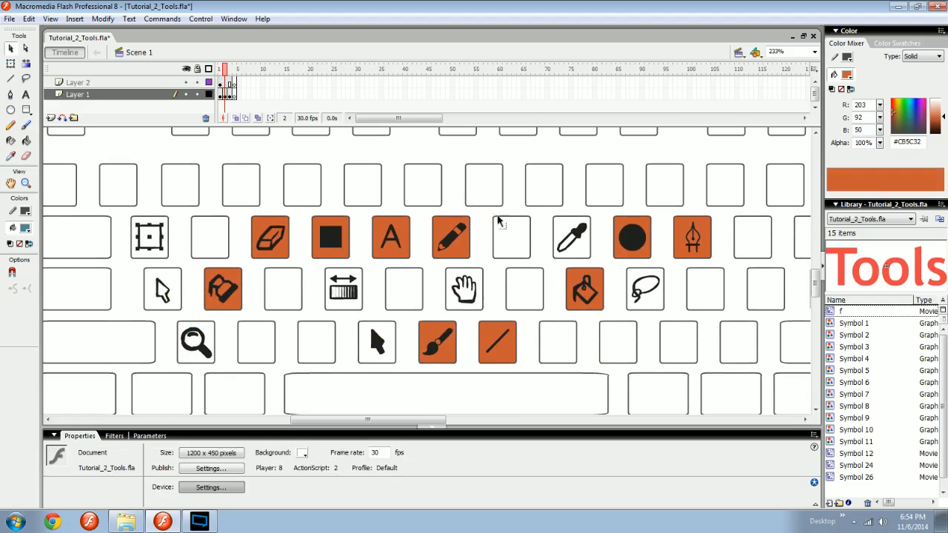
drag(467, 307, 498, 282)
Check the green hand and magnifier keys on frame 3 and review the teal keys on frame 1 again
key(period)
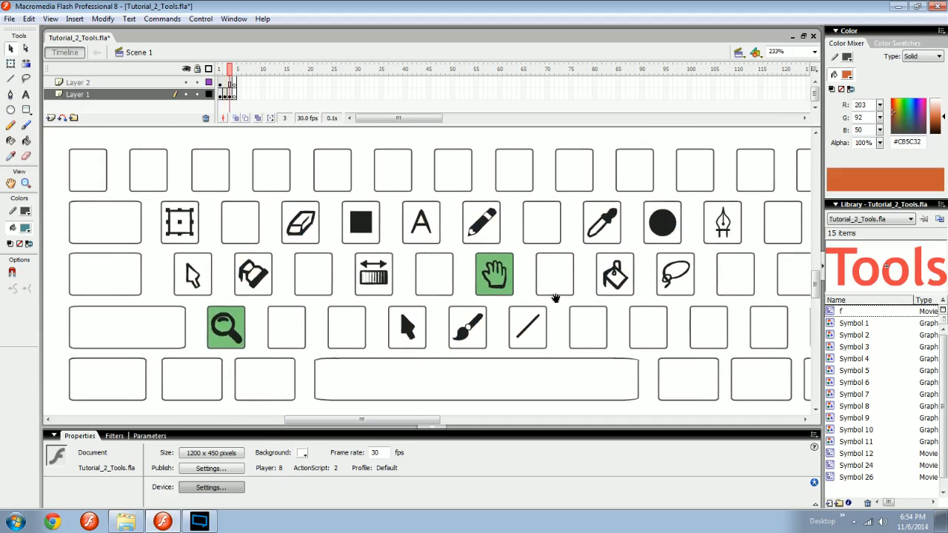
key(comma)
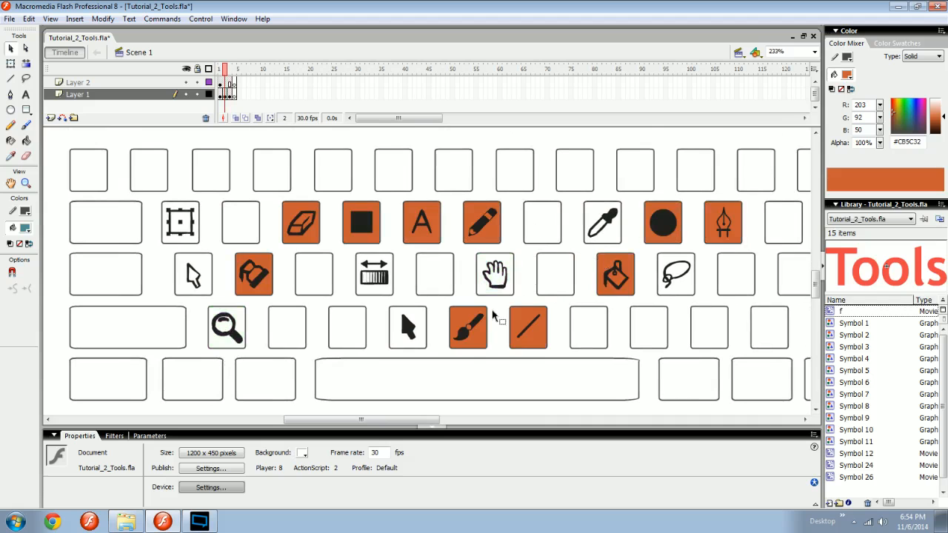
key(comma)
mouse_move(453, 283)
mouse_down()
mouse_move(392, 279)
mouse_move(392, 297)
mouse_move(444, 298)
mouse_up()
drag(344, 322, 404, 310)
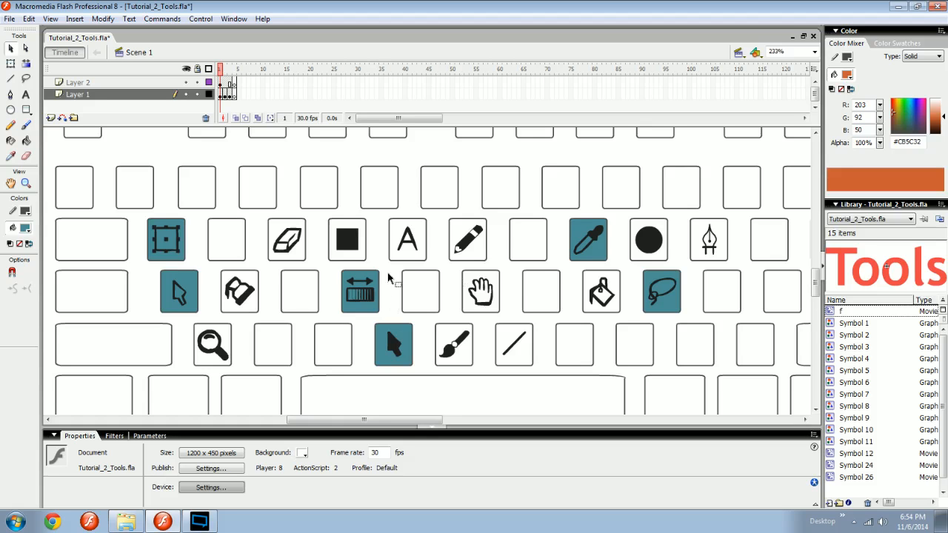
mouse_move(402, 274)
mouse_down()
mouse_move(347, 277)
mouse_move(460, 269)
mouse_move(406, 287)
mouse_up()
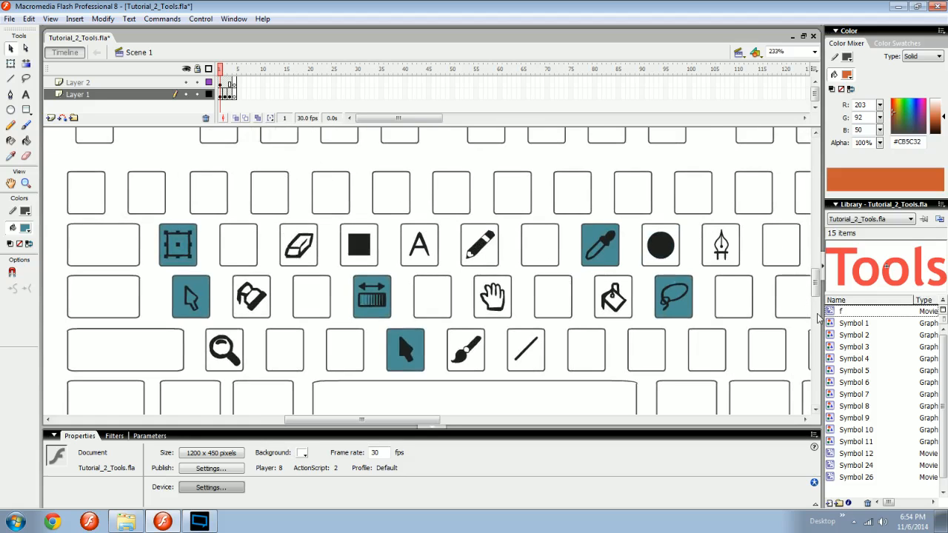
mouse_move(510, 237)
mouse_down()
mouse_move(498, 261)
mouse_move(514, 269)
mouse_move(621, 259)
mouse_move(397, 264)
mouse_move(482, 252)
mouse_up()
click(508, 246)
key(space)
mouse_move(303, 254)
mouse_down()
mouse_move(422, 267)
mouse_move(407, 256)
mouse_move(317, 258)
mouse_up()
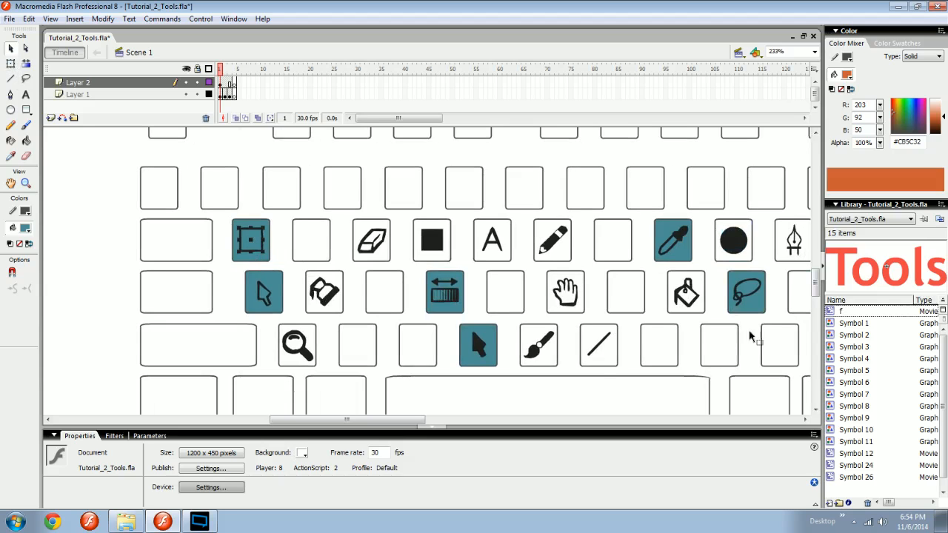
Go to the blank frame 4 of Layer 2 and set up the Rectangle tool with no stroke color
click(11, 65)
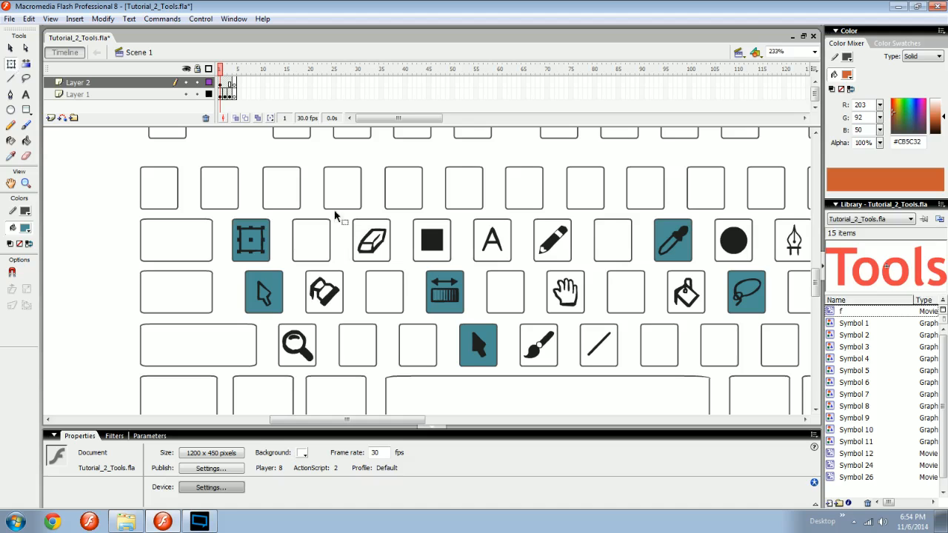
key(Return)
drag(463, 278, 363, 281)
key(ctrl+minus)
key(ctrl+minus)
drag(411, 256, 405, 281)
key(ctrl+equal)
key(r)
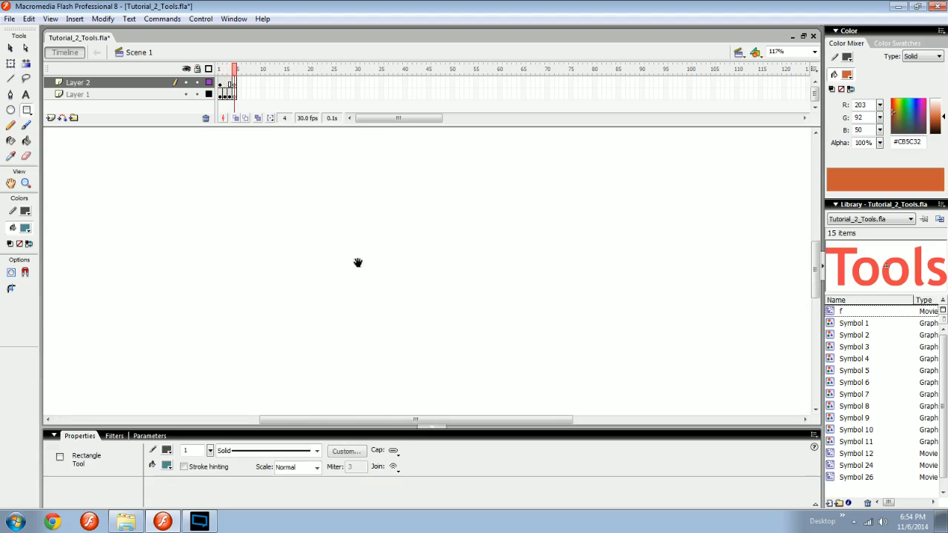
click(28, 217)
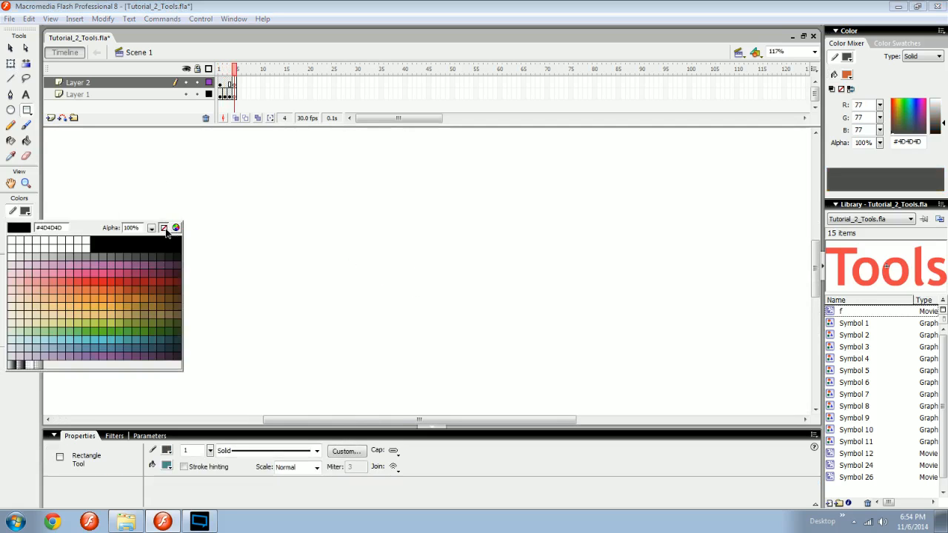
click(165, 228)
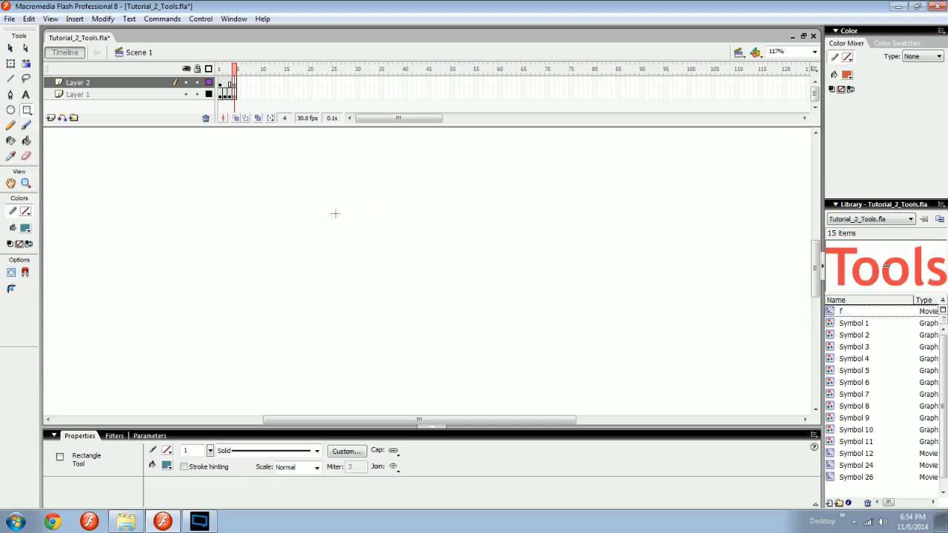
Draw a teal rectangle without an outline, about 630 by 325 pixels, on frame 4
drag(348, 225, 373, 252)
key(ctrl+minus)
drag(419, 275, 397, 256)
key(ctrl+equal)
mouse_move(229, 170)
mouse_down()
mouse_move(453, 324)
mouse_move(670, 401)
mouse_up()
mouse_move(526, 327)
mouse_down()
mouse_move(512, 307)
mouse_move(497, 328)
mouse_up()
key(v)
drag(433, 256, 437, 264)
drag(453, 266, 508, 250)
drag(493, 254, 476, 265)
click(636, 269)
drag(648, 282, 620, 282)
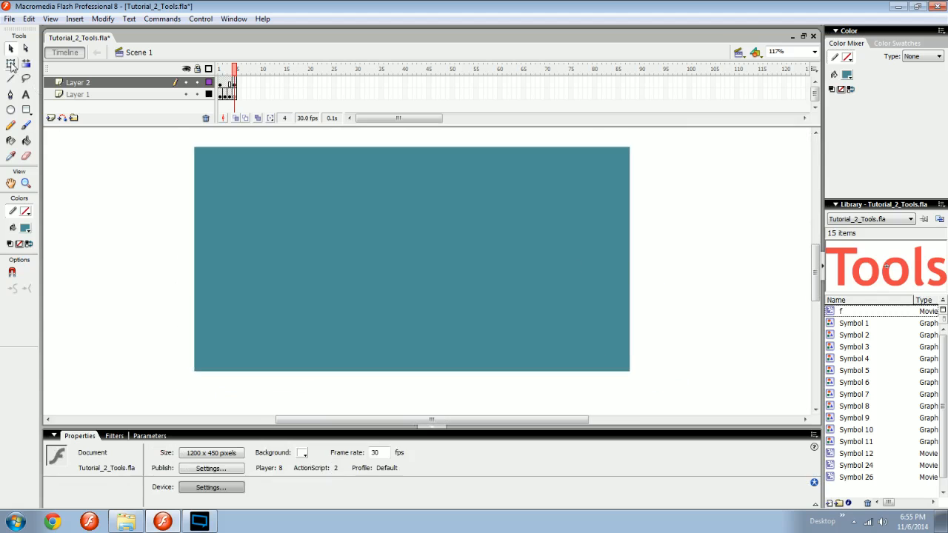
Select the teal rectangle with the Free Transform tool
click(12, 66)
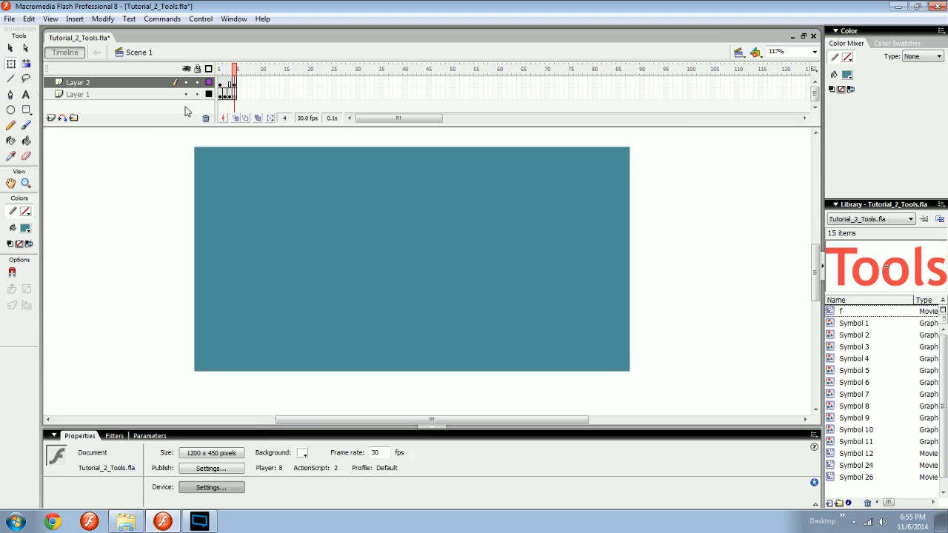
drag(223, 207, 225, 222)
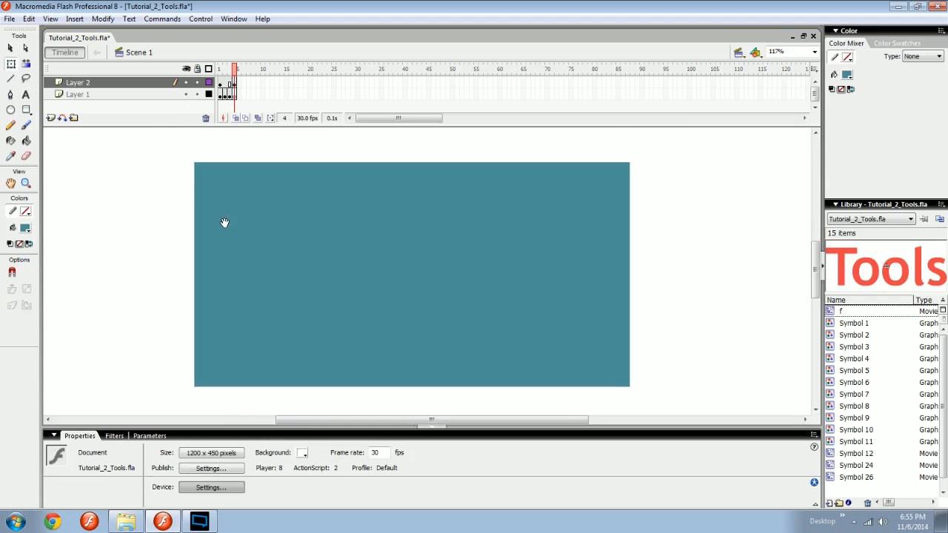
click(396, 247)
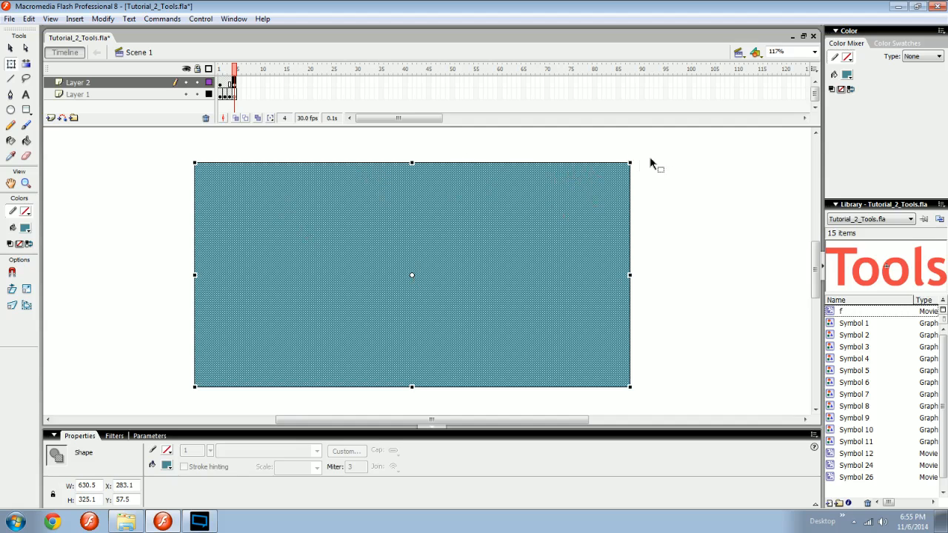
Paint a closed four-sided outline about 181 by 178 pixels beside the rectangle with the Brush tool
click(660, 214)
key(space)
mouse_move(711, 234)
mouse_down()
mouse_move(386, 234)
mouse_move(470, 250)
mouse_move(404, 212)
mouse_move(359, 252)
mouse_move(368, 247)
mouse_up()
key(b)
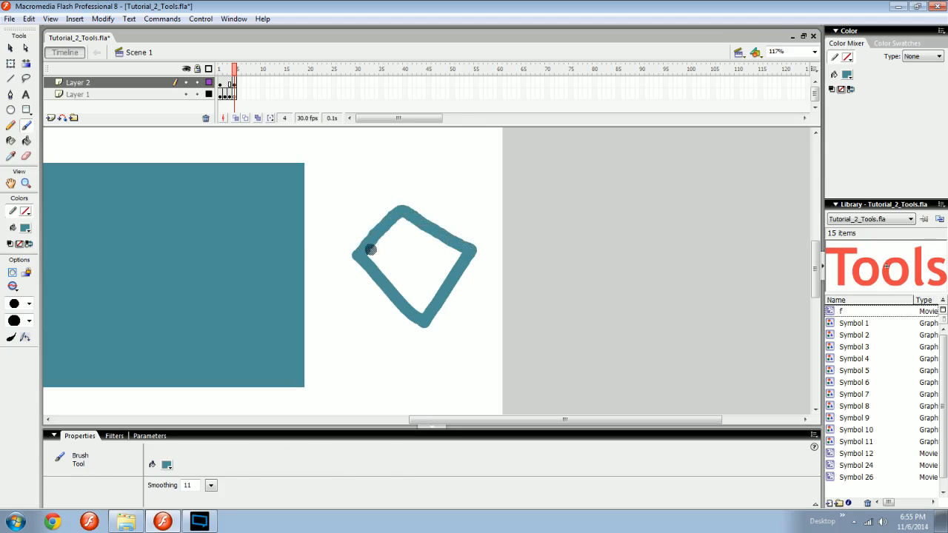
Select the rectangle and the painted outline in turn with Free Transform, and delete the outline
key(v)
click(293, 239)
key(q)
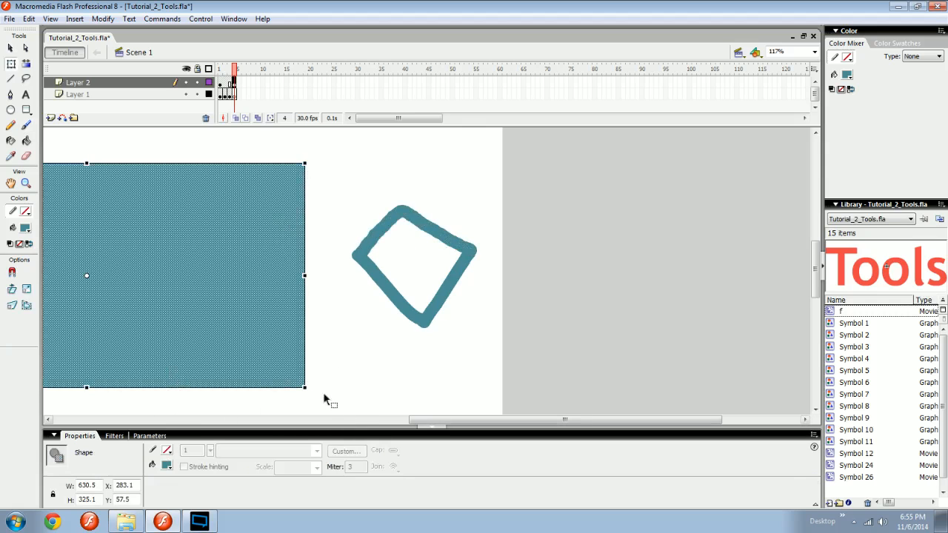
click(375, 260)
drag(410, 284, 661, 241)
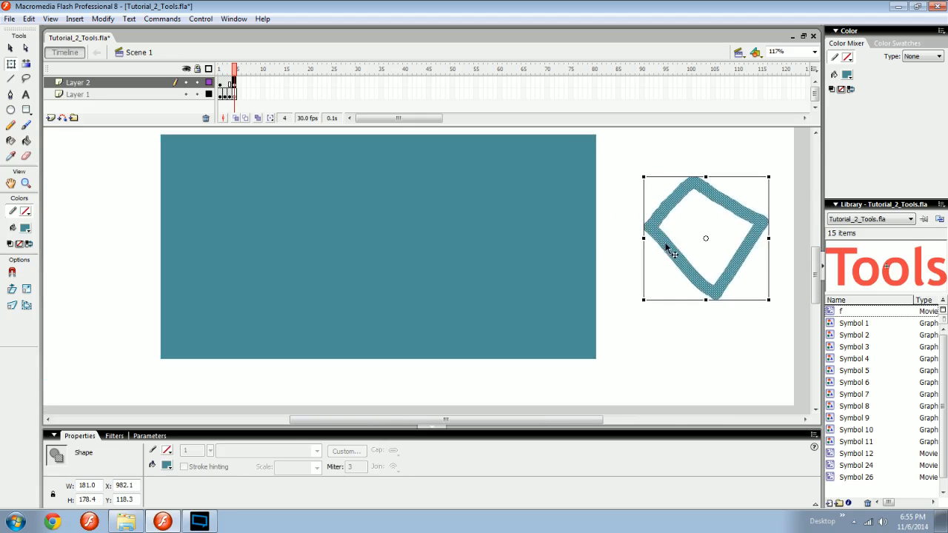
key(Delete)
drag(501, 245, 476, 258)
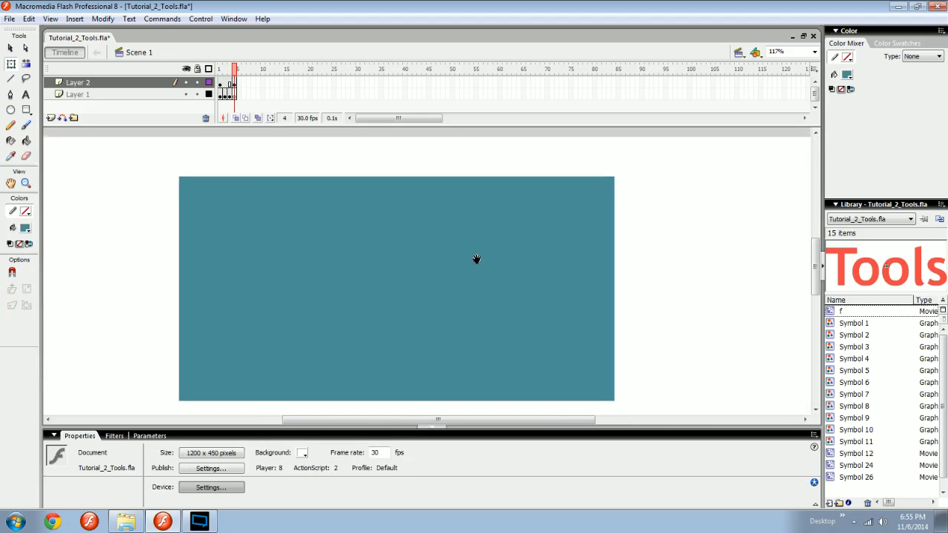
Rotate the teal rectangle slightly counterclockwise with Free Transform, and collapse the properties area to enlarge the stage
click(487, 229)
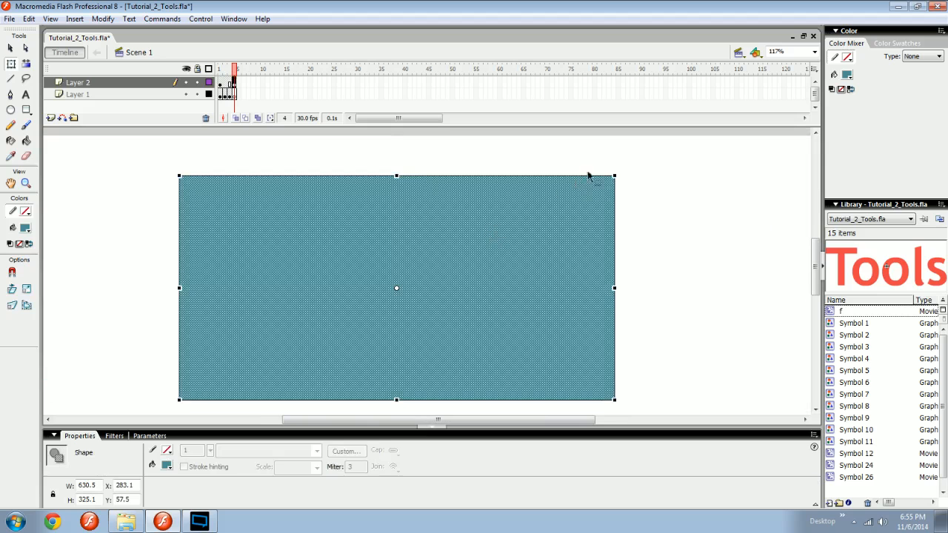
drag(620, 169, 503, 175)
drag(407, 235, 537, 226)
drag(482, 277, 472, 239)
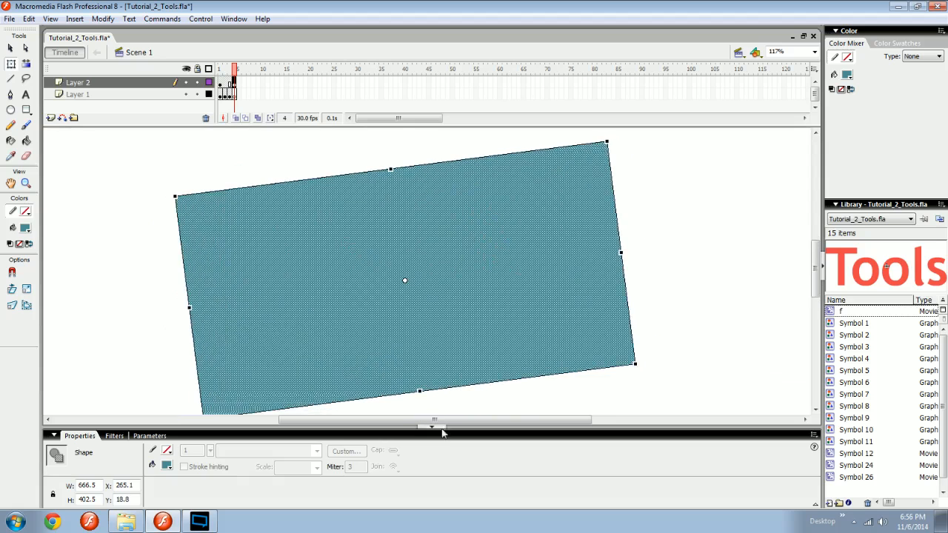
click(440, 438)
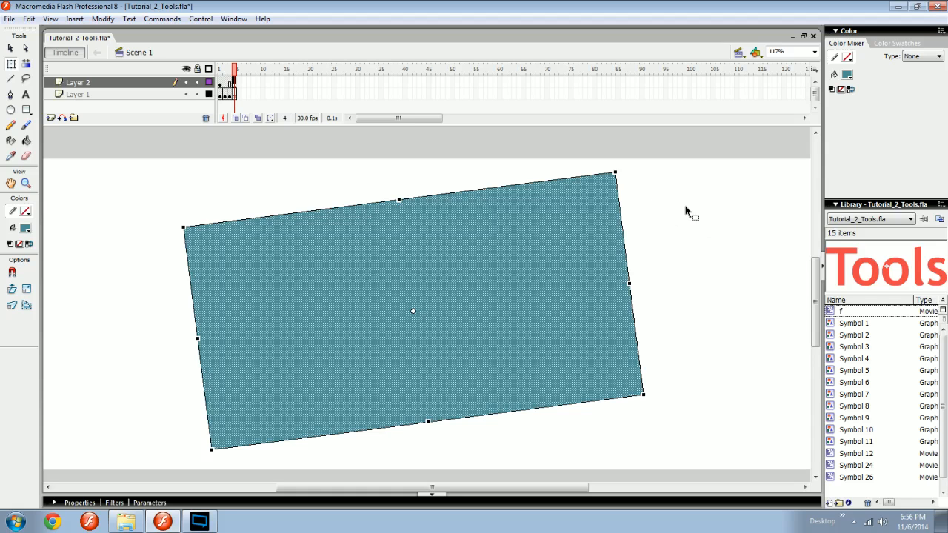
click(681, 218)
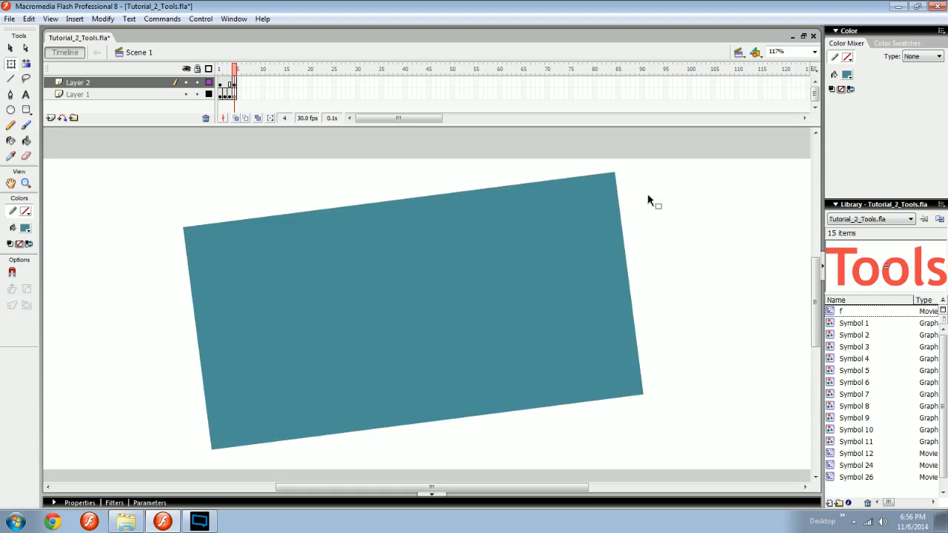
Reselect the rotated rectangle to inspect its Free Transform bounding box, and deselect it
click(594, 222)
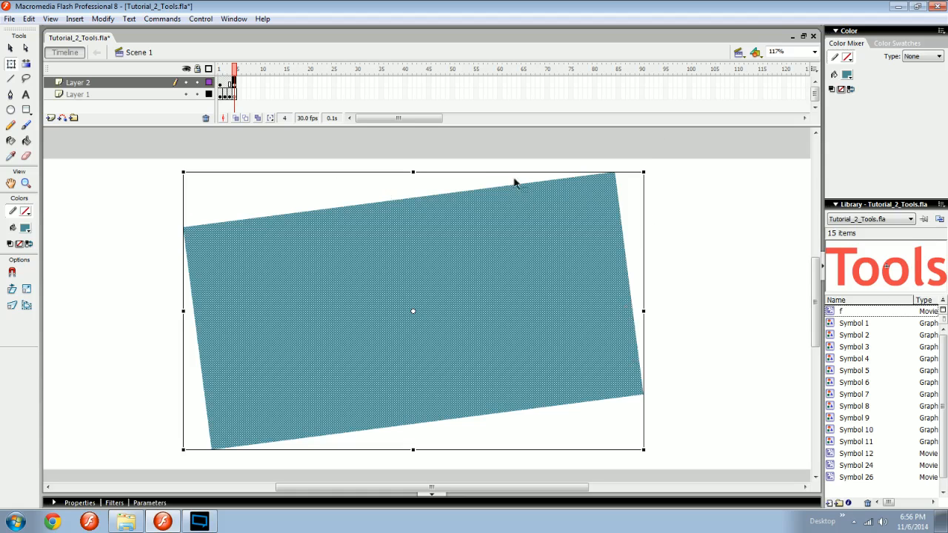
key(space)
drag(413, 194, 467, 190)
click(303, 177)
key(space)
drag(384, 189, 489, 274)
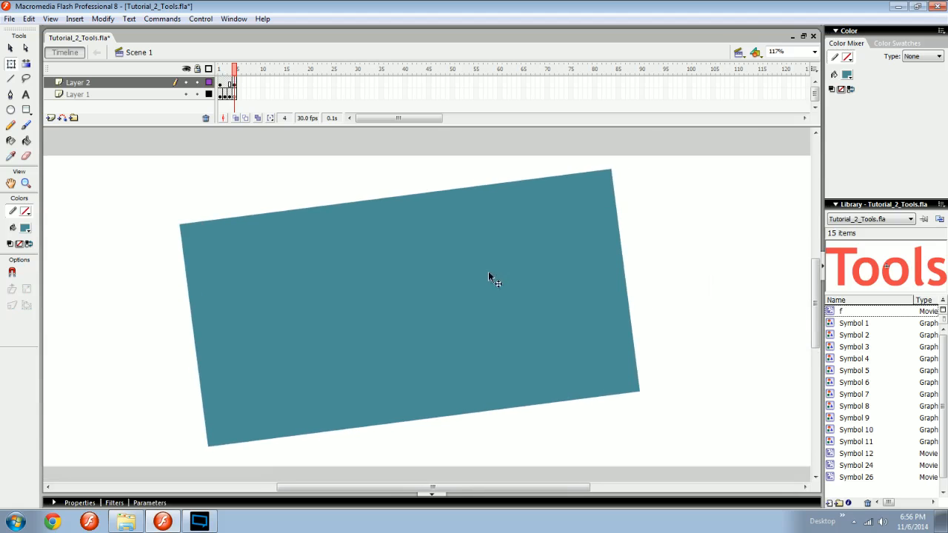
Rotate and skew the tilted teal rectangle with Free Transform until its edges are level, and reselect it with a straight bounding box
click(489, 272)
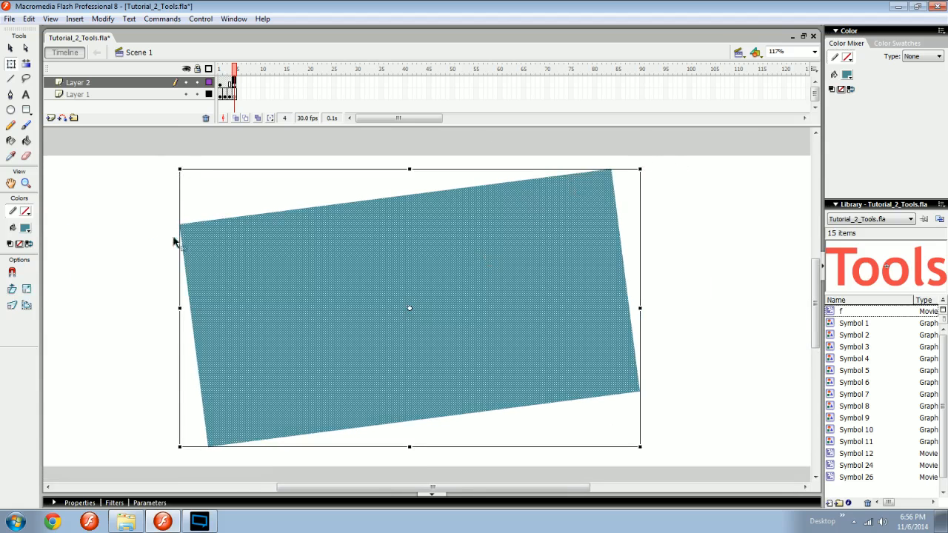
drag(179, 447, 185, 423)
click(113, 269)
click(340, 245)
mouse_move(220, 186)
mouse_down()
mouse_move(313, 186)
mouse_move(212, 190)
mouse_up()
drag(447, 183, 472, 184)
drag(196, 252, 239, 264)
key(space)
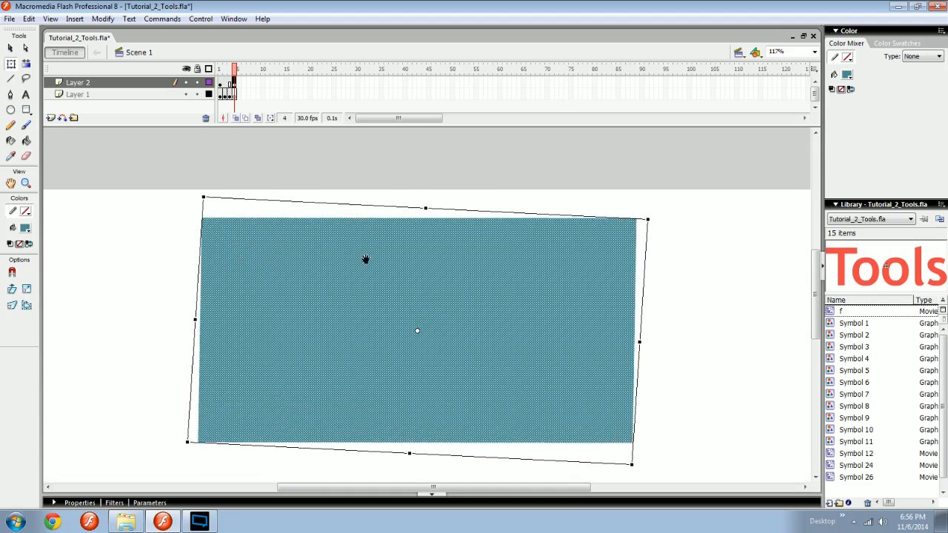
drag(576, 208, 592, 205)
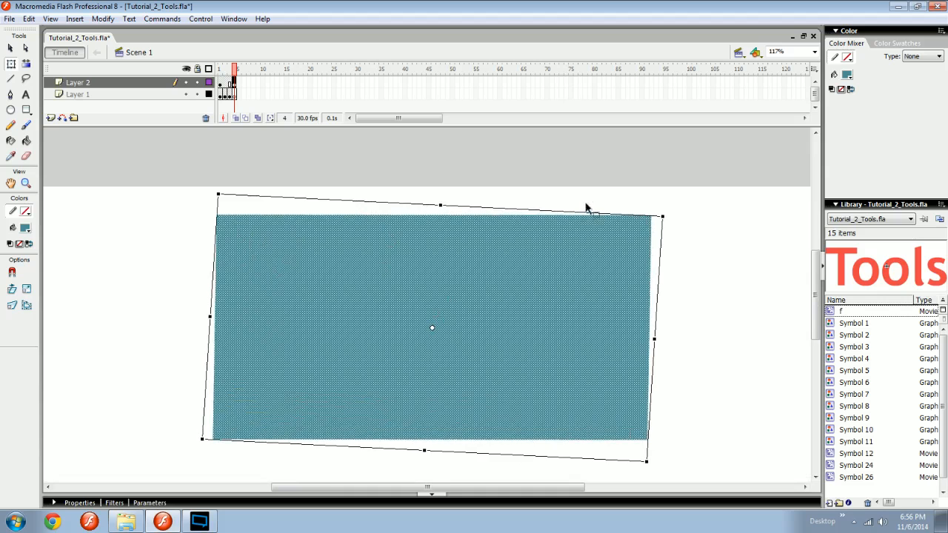
drag(565, 256, 509, 257)
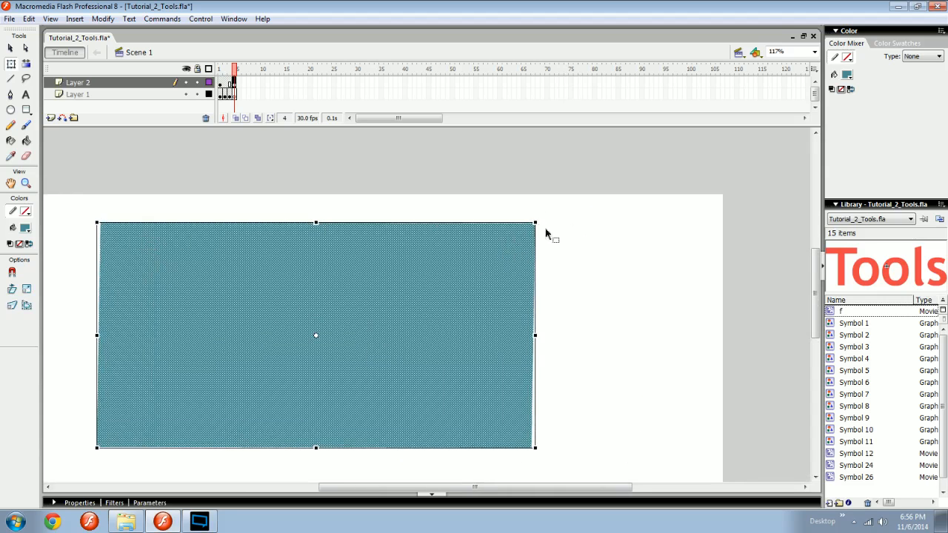
drag(546, 232, 529, 239)
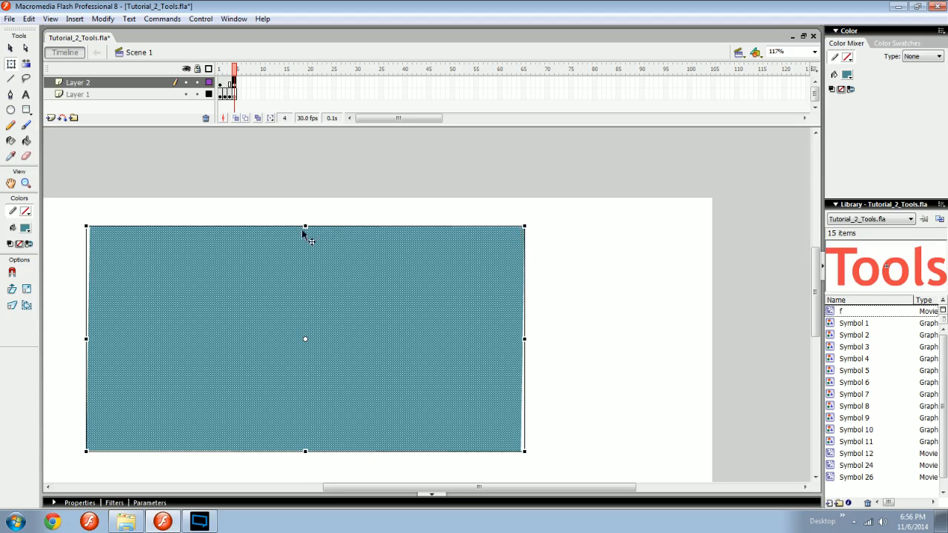
Scale the rectangle down slightly from its upper-right corner with Free Transform
drag(525, 226, 483, 256)
drag(597, 237, 562, 223)
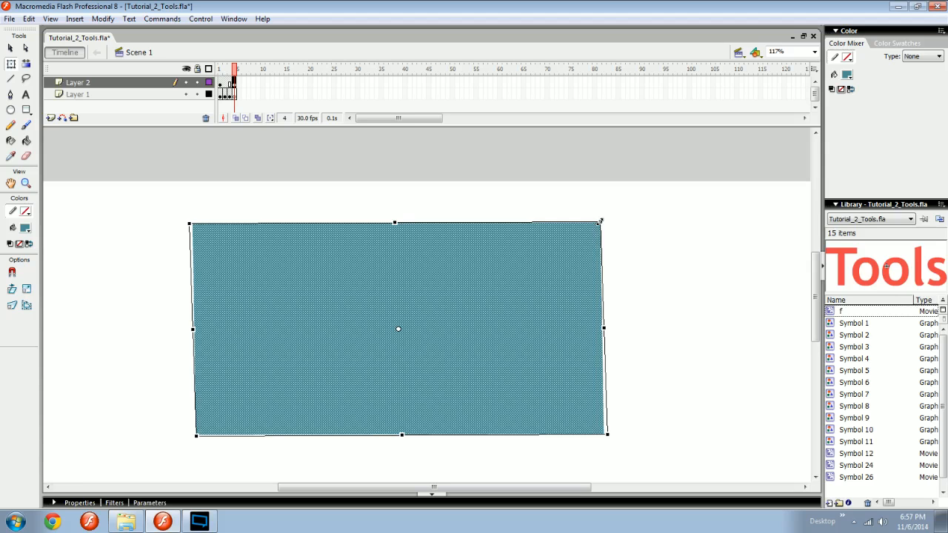
key(space)
drag(563, 243, 564, 245)
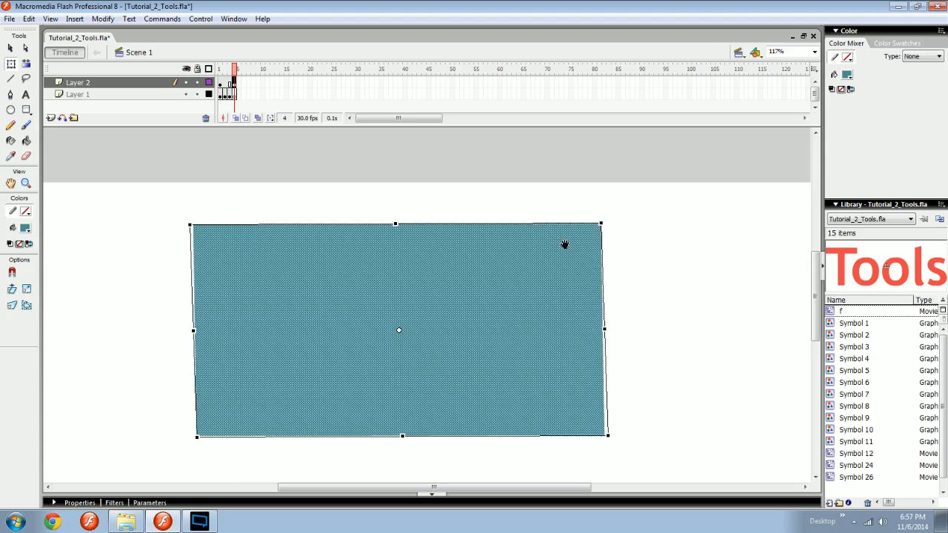
key(space)
drag(618, 228, 607, 231)
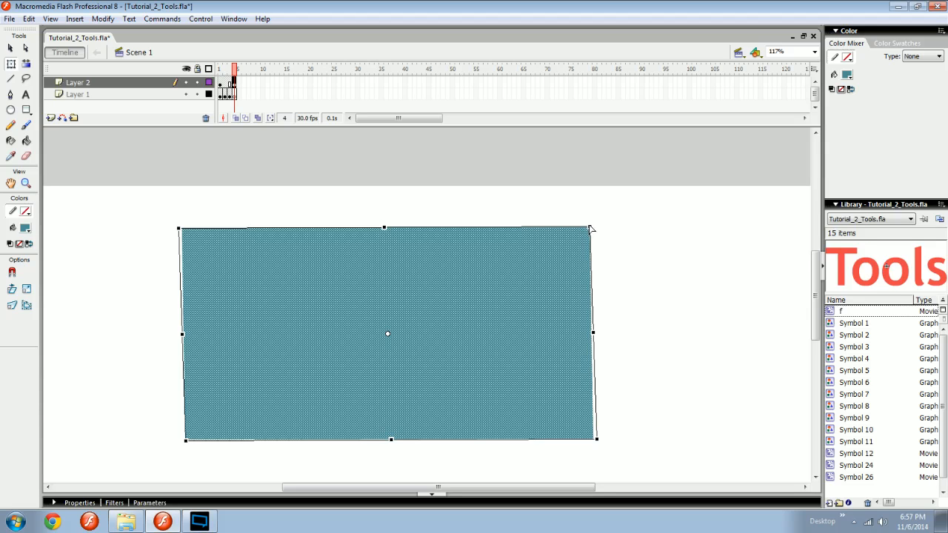
Distort the rectangle freely, pulling its upper-right corner outward and its upper-left corner down and inward
drag(590, 229, 663, 171)
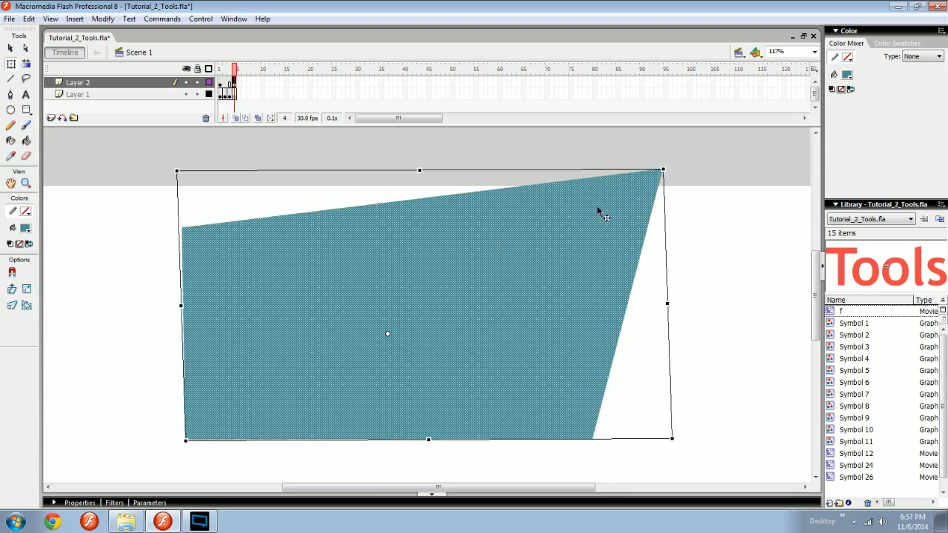
drag(597, 207, 558, 224)
drag(254, 228, 444, 252)
drag(452, 187, 452, 175)
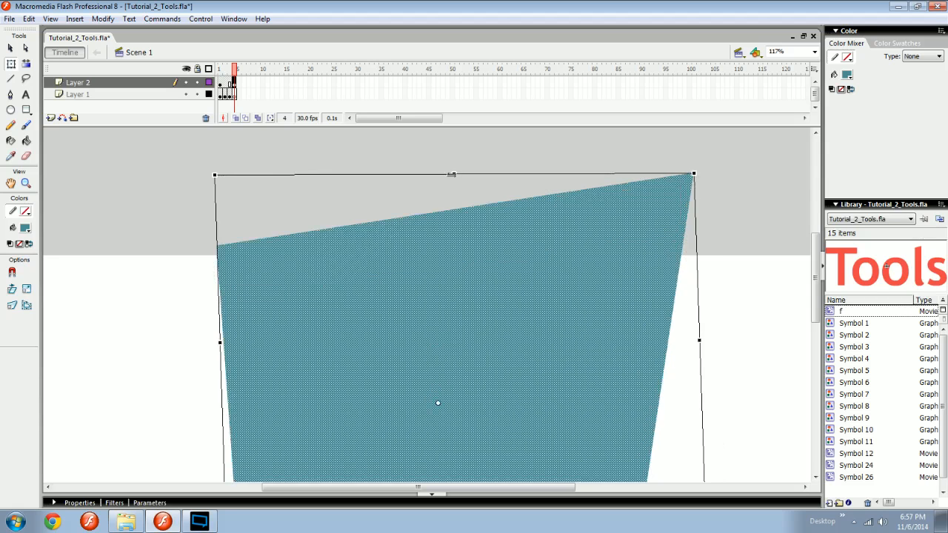
drag(235, 212, 352, 185)
drag(371, 278, 373, 339)
drag(490, 336, 384, 341)
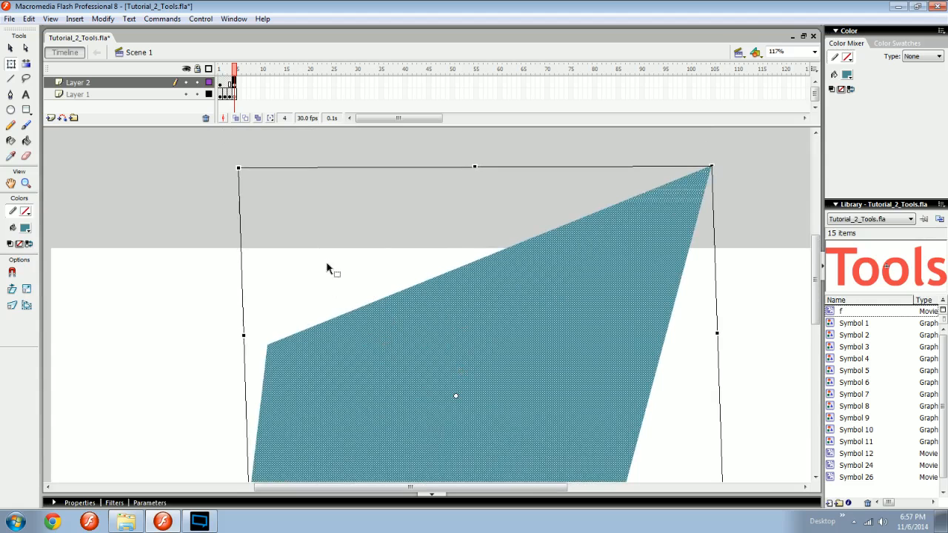
drag(400, 273, 377, 271)
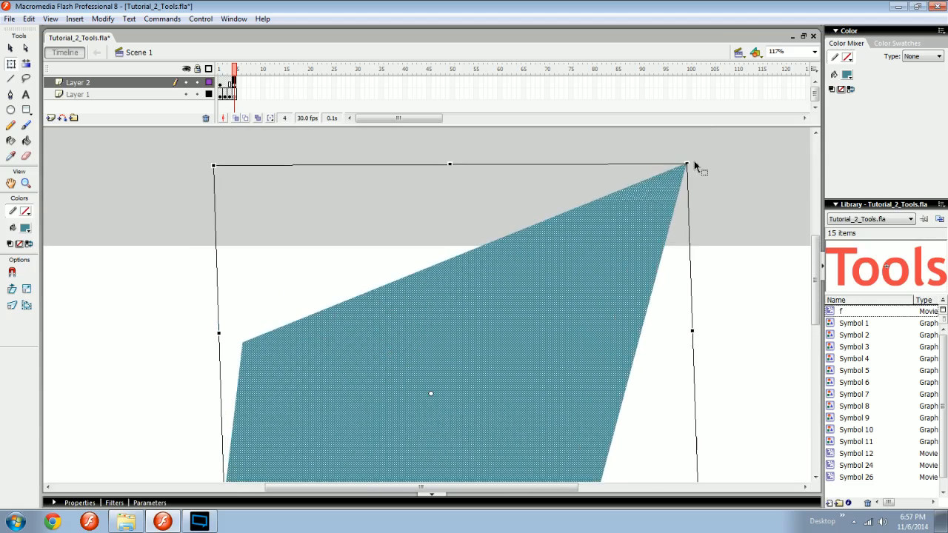
Scale the distorted shape down from its upper-right corner, and deselect it
drag(687, 162, 640, 192)
drag(563, 226, 577, 264)
drag(600, 289, 551, 260)
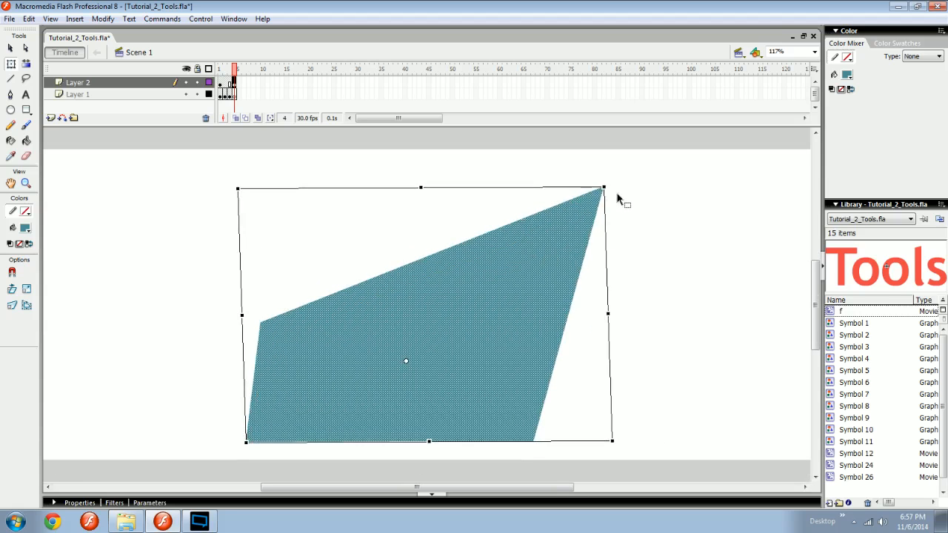
click(642, 172)
drag(554, 364, 540, 337)
Paint a short diagonal stroke beside the distorted shape with the Brush tool, and undo the brush strokes
key(b)
drag(542, 385, 600, 325)
mouse_move(214, 374)
mouse_down()
mouse_move(178, 339)
mouse_move(211, 382)
mouse_up()
key(ctrl+z)
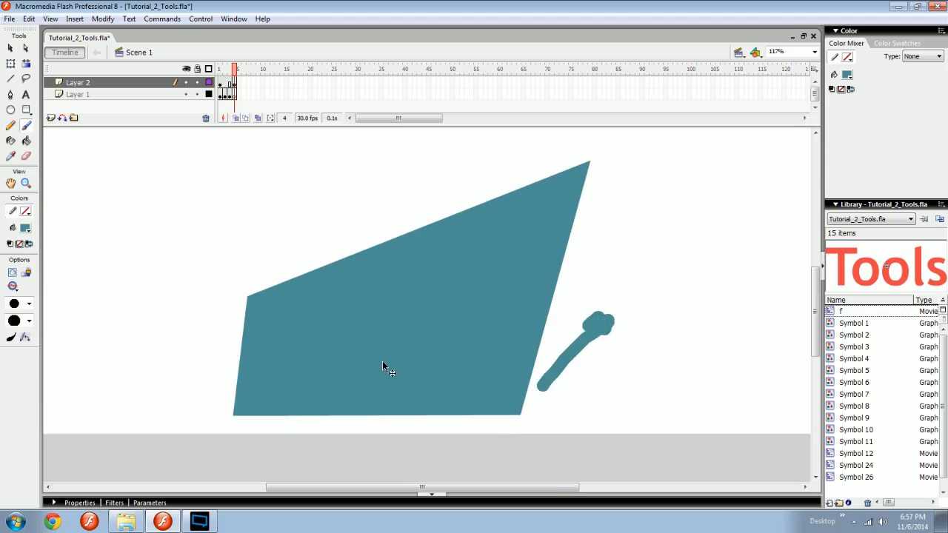
key(ctrl+z)
Reselect the shape with Free Transform and taper it by spreading its upper corners symmetrically outward
key(v)
click(544, 271)
key(q)
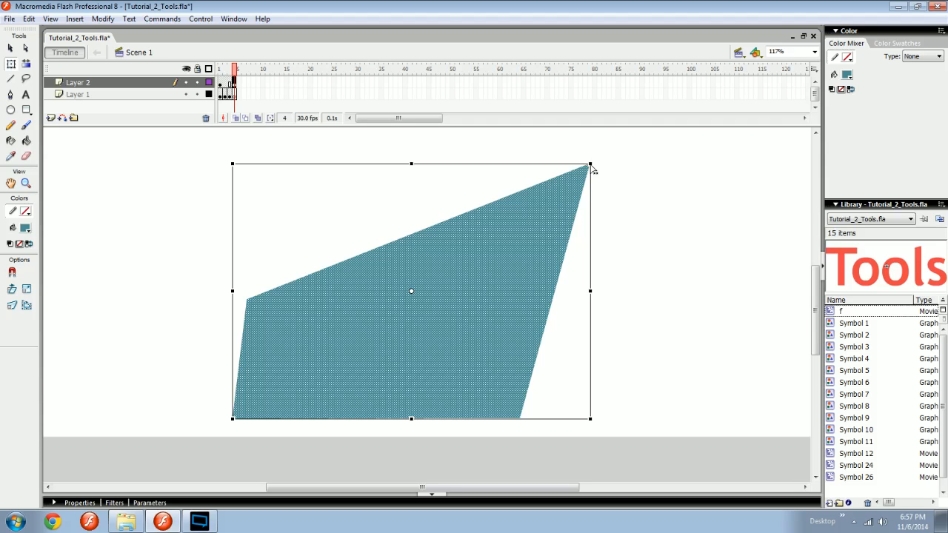
drag(593, 168, 693, 214)
key(space)
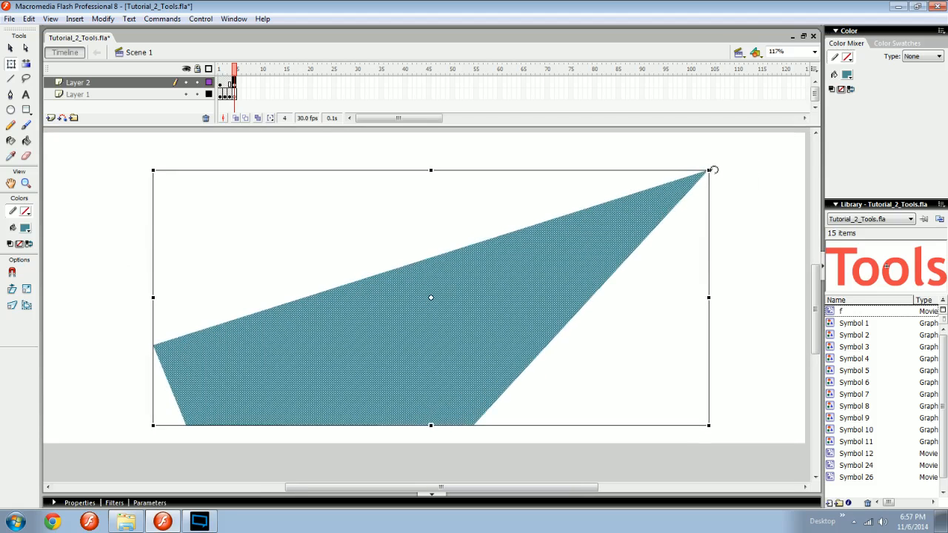
Scale the tapered shape about its center from the upper-right and lower-left corners, leaving it narrower
drag(709, 169, 515, 283)
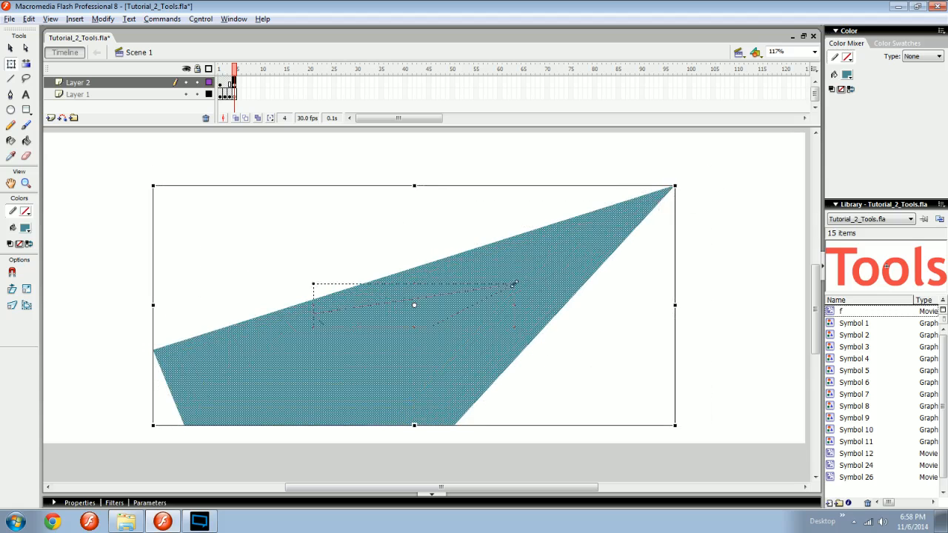
drag(506, 248, 674, 183)
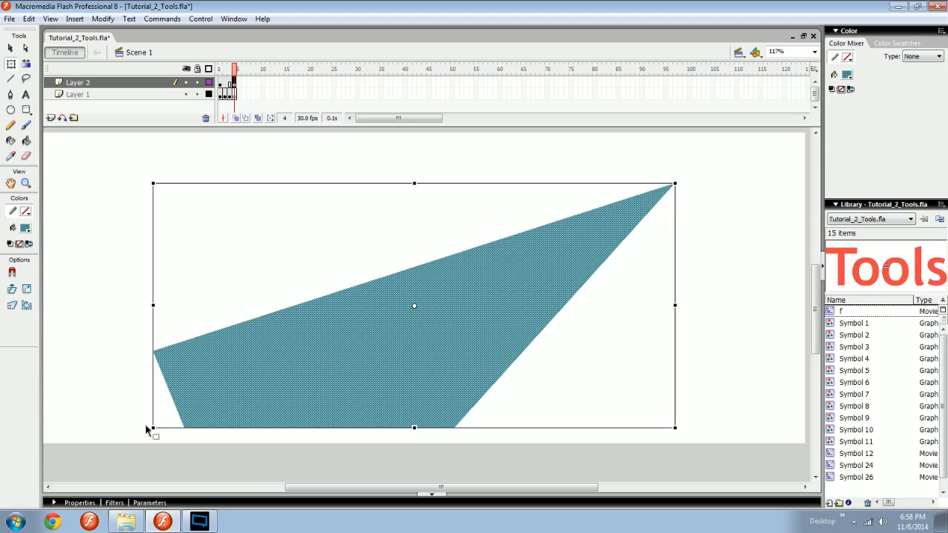
drag(151, 430, 313, 402)
key(space)
drag(412, 377, 417, 385)
drag(319, 374, 237, 451)
key(space)
drag(377, 396, 409, 392)
Rotate the shape clockwise, move its transformation point toward the lower right, rotate around that point, and reselect the shape
drag(648, 199, 670, 287)
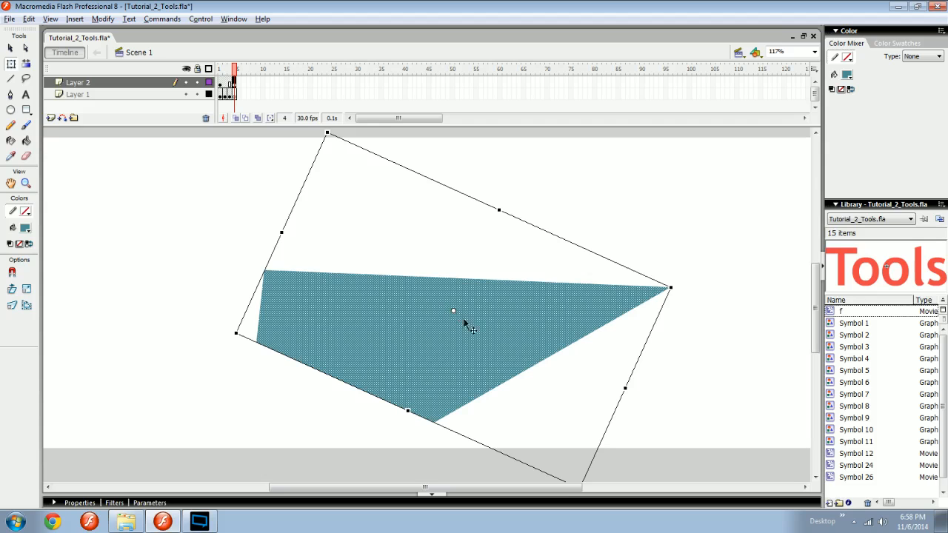
drag(454, 311, 555, 393)
drag(679, 285, 663, 321)
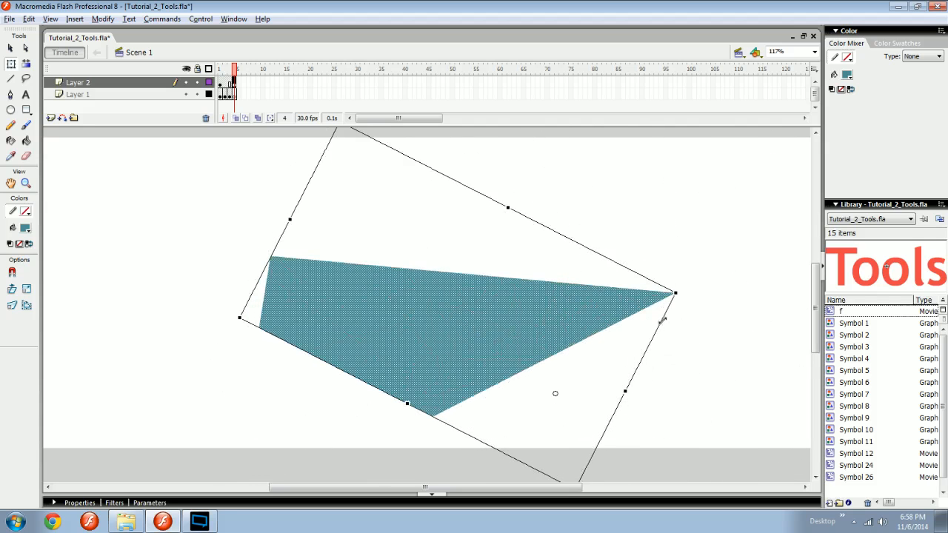
click(713, 326)
click(556, 302)
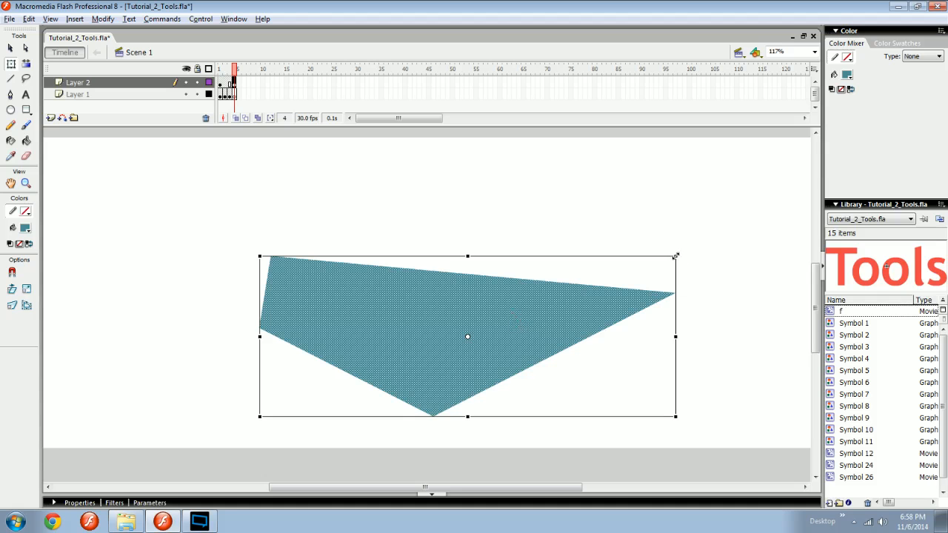
Move the shape slightly upward and rotate it around its center until its long edge lies level at the bottom
drag(677, 254, 708, 299)
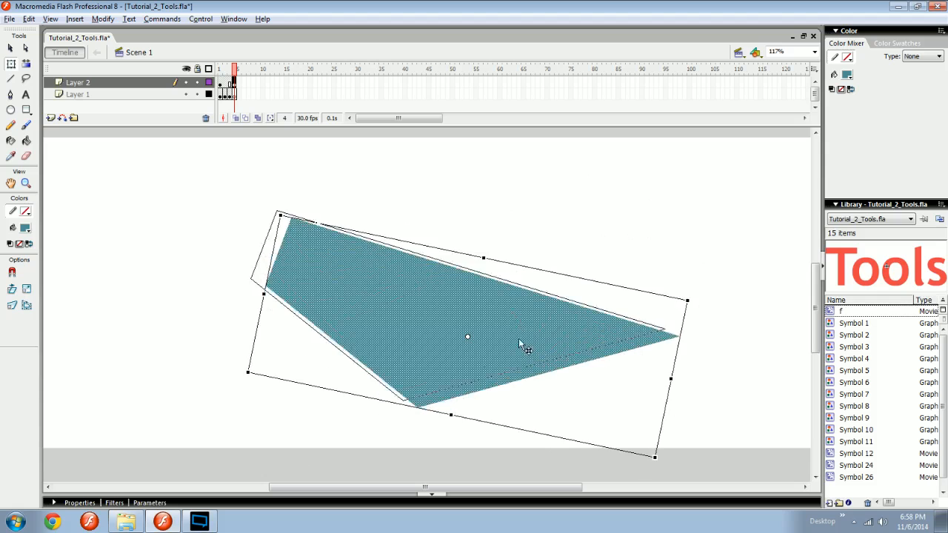
drag(518, 338, 511, 309)
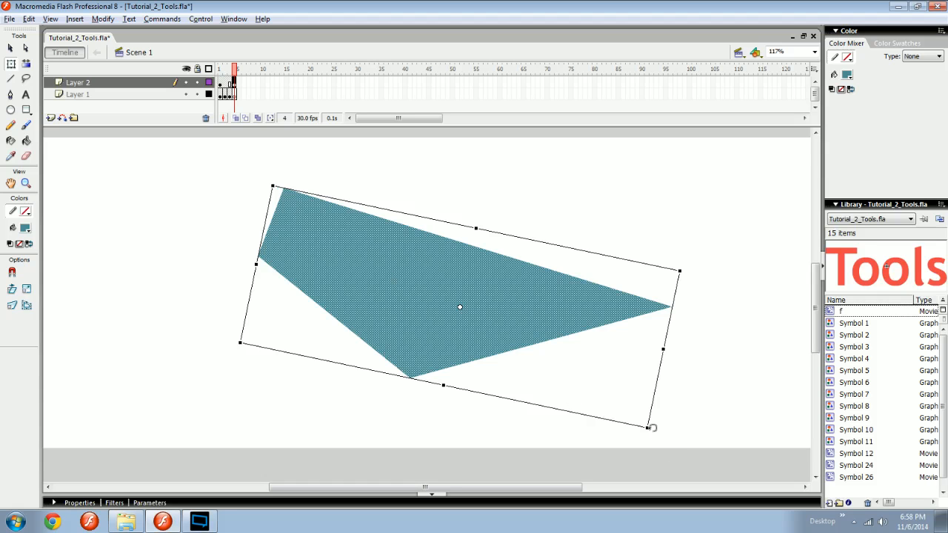
drag(652, 428, 612, 353)
drag(623, 351, 709, 285)
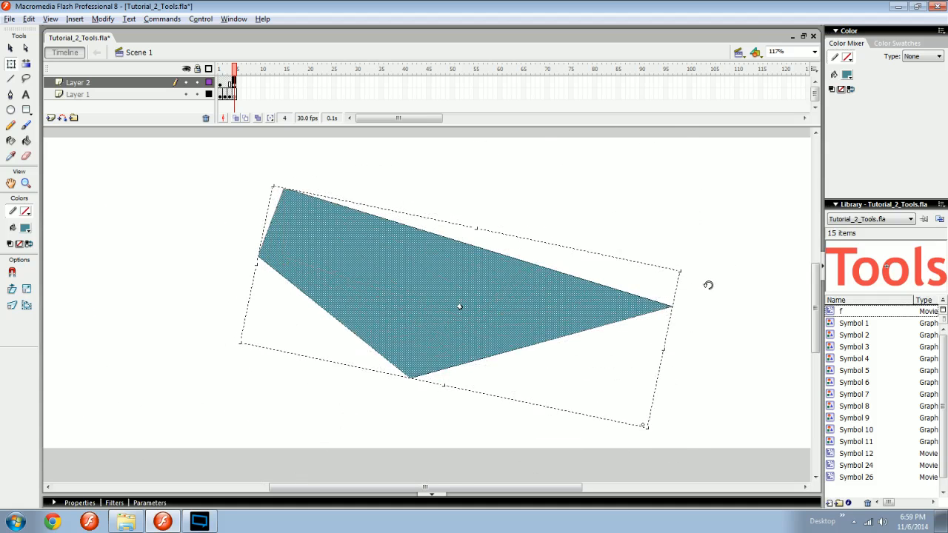
mouse_move(643, 343)
mouse_down()
mouse_move(398, 463)
mouse_move(226, 415)
mouse_move(108, 294)
mouse_move(99, 150)
mouse_move(97, 188)
mouse_move(631, 336)
mouse_up()
drag(578, 303, 558, 268)
drag(667, 238, 400, 335)
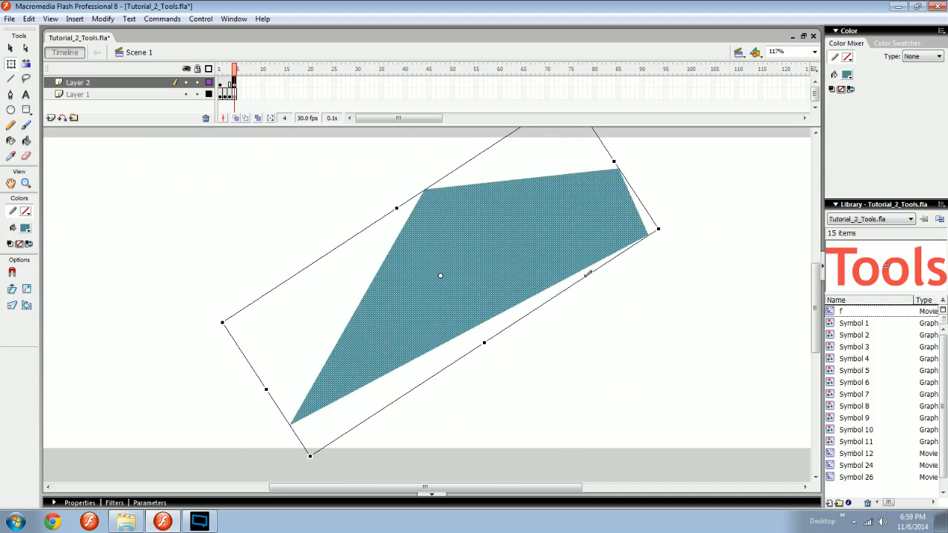
drag(665, 229, 659, 351)
drag(652, 220, 627, 187)
Cut seven vertical strips out of the shape by selecting and deleting narrow areas across its width
drag(268, 291, 305, 415)
key(Delete)
drag(314, 302, 337, 418)
key(Delete)
drag(394, 216, 417, 436)
key(Delete)
drag(449, 197, 467, 437)
key(Delete)
drag(520, 209, 556, 481)
key(Delete)
drag(576, 252, 590, 370)
key(Delete)
mouse_move(330, 222)
mouse_down()
mouse_move(353, 385)
mouse_move(362, 385)
mouse_up()
key(Delete)
Select all remaining pieces and warp them with the Envelope modifier, curving both side edges toward the right, and deselect them
drag(717, 190, 184, 387)
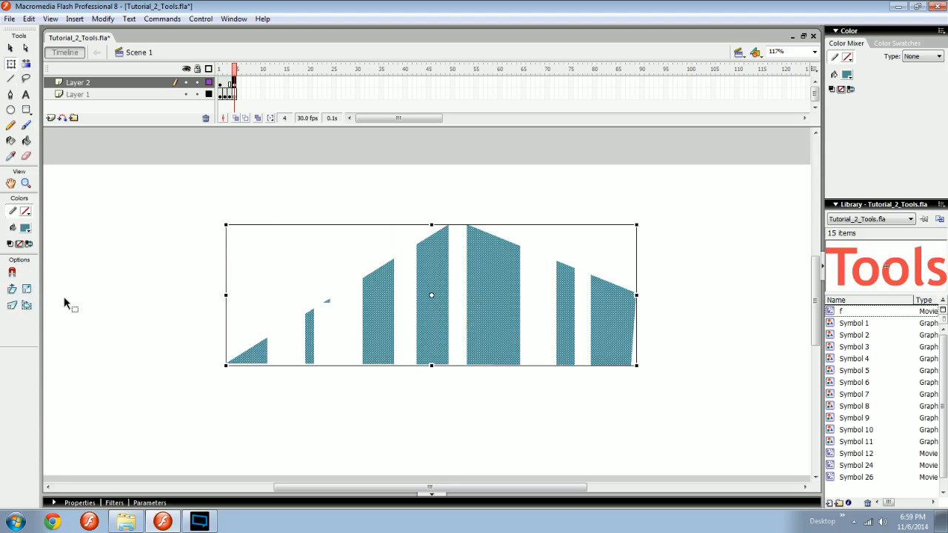
click(27, 309)
drag(227, 297, 325, 293)
drag(636, 294, 707, 296)
drag(227, 248, 314, 242)
drag(227, 345, 327, 354)
drag(637, 251, 718, 242)
drag(636, 343, 712, 349)
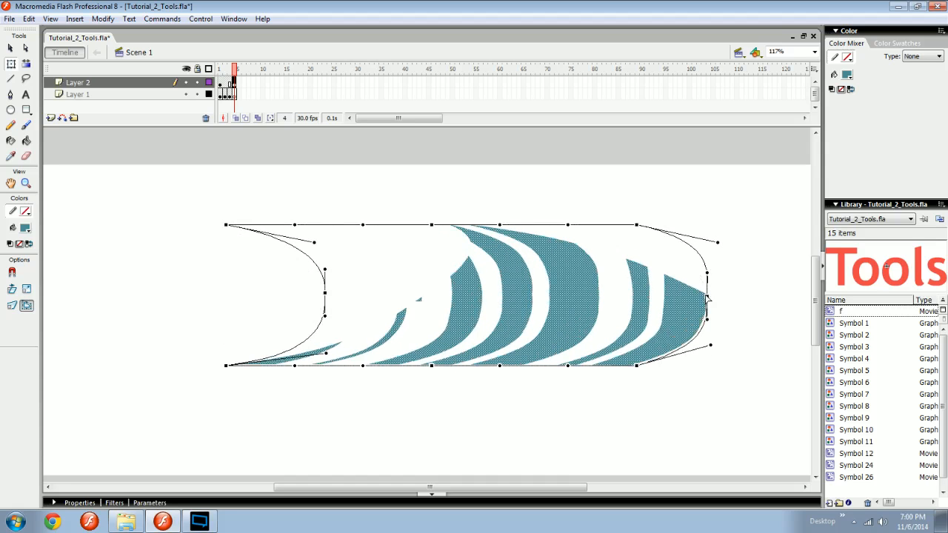
drag(707, 298, 728, 299)
click(745, 303)
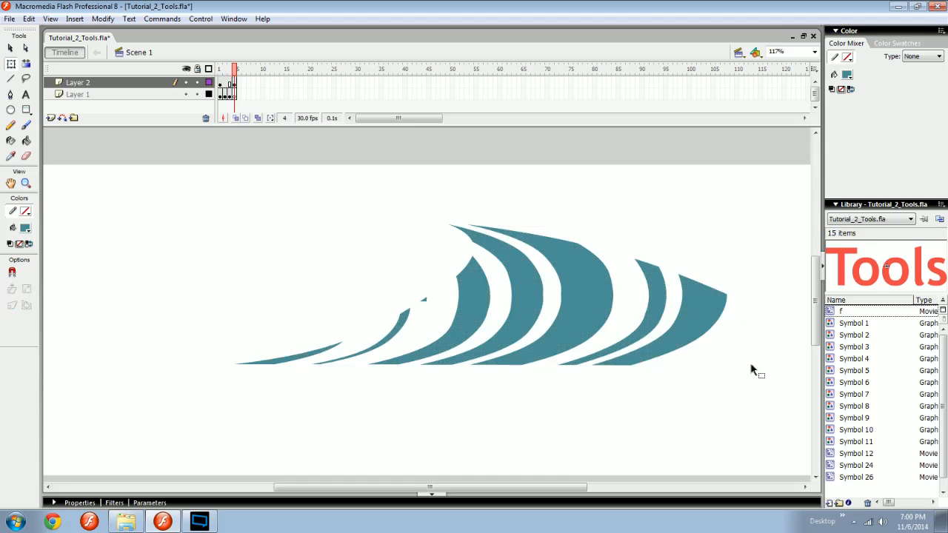
Reselect the warped pieces, make them narrower and taller with Free Transform, and delete them all
drag(769, 417, 170, 184)
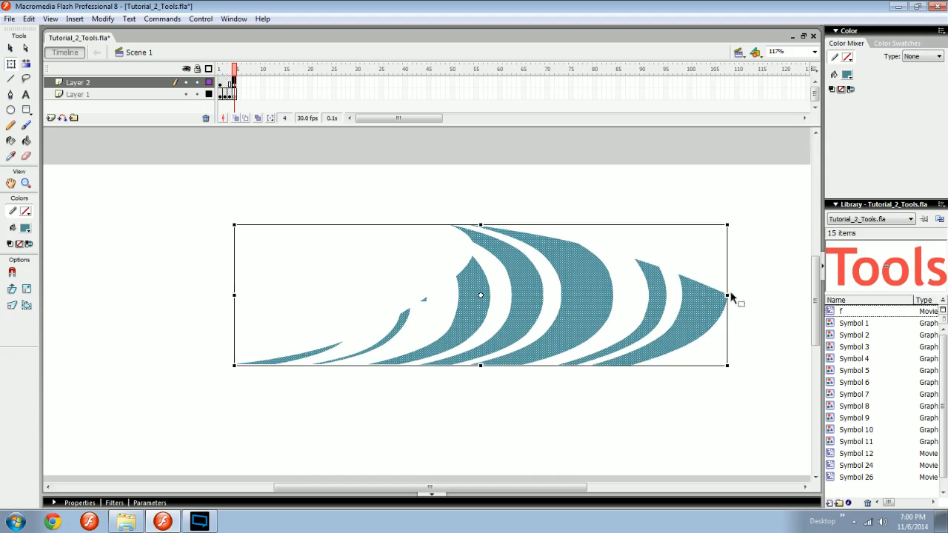
drag(728, 296, 630, 301)
drag(458, 236, 468, 188)
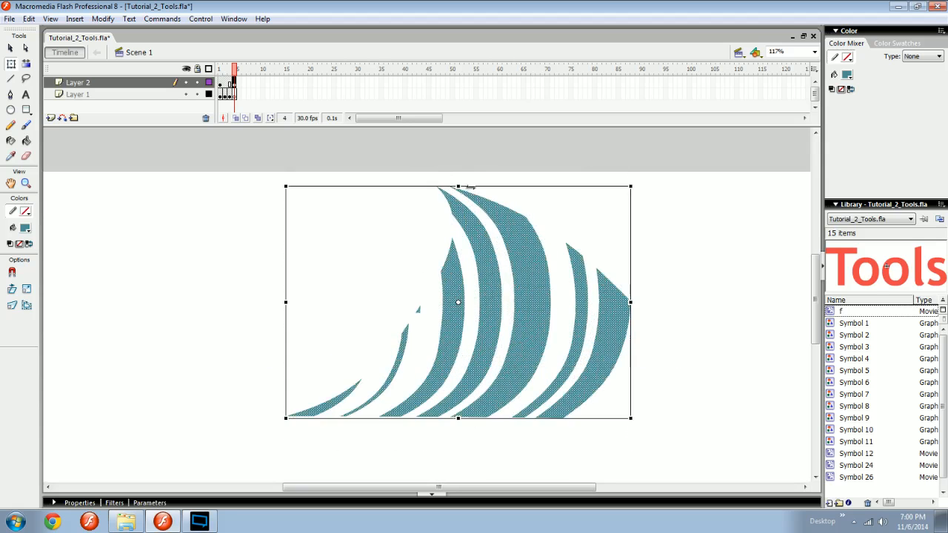
key(Delete)
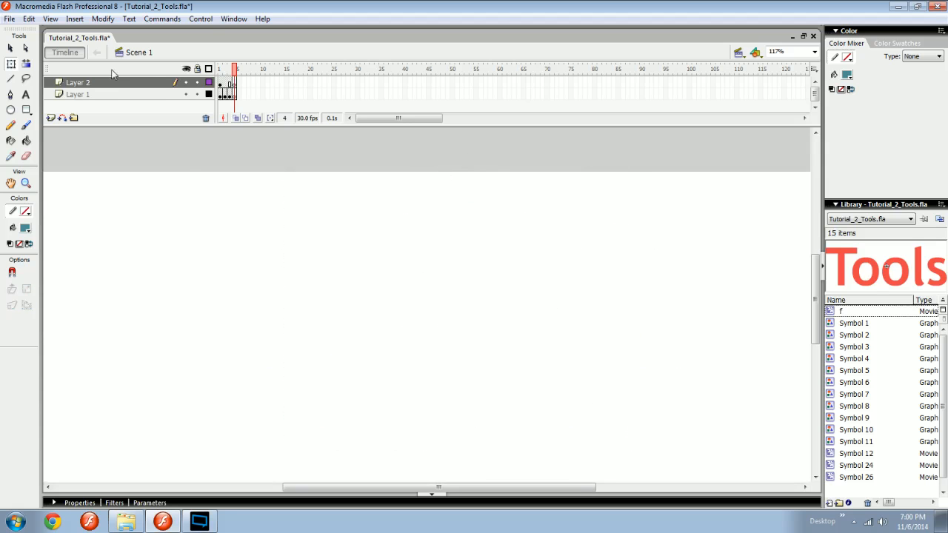
Examine the selection tools on the keyboard shortcut diagram in frame 1 at 233% zoom, and return to frame 4
key(comma)
key(comma)
key(comma)
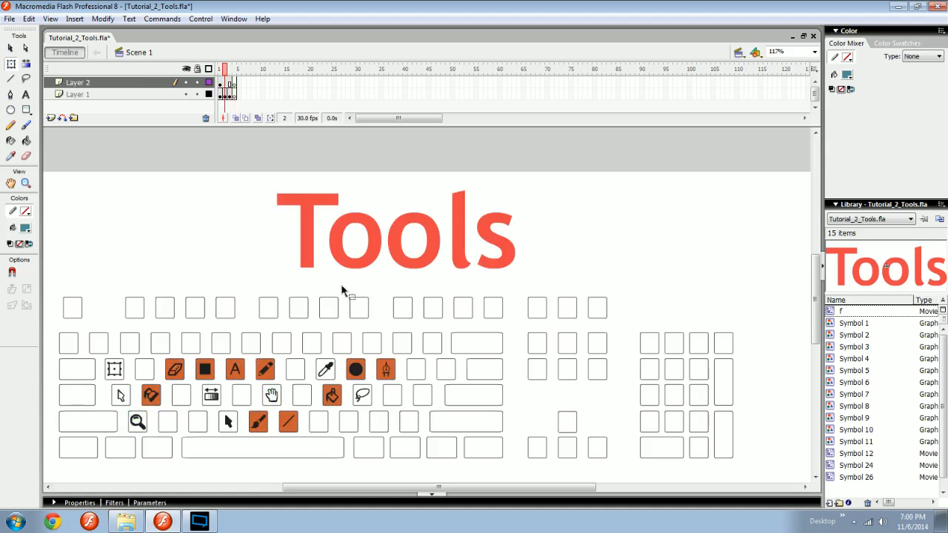
drag(300, 396, 345, 372)
drag(226, 385, 364, 338)
key(ctrl+equal)
drag(231, 338, 349, 315)
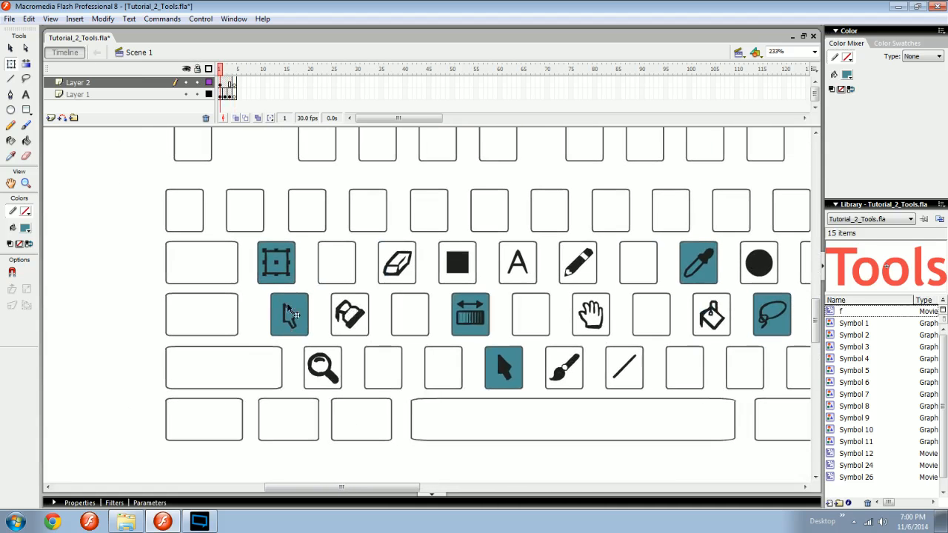
drag(290, 324, 339, 326)
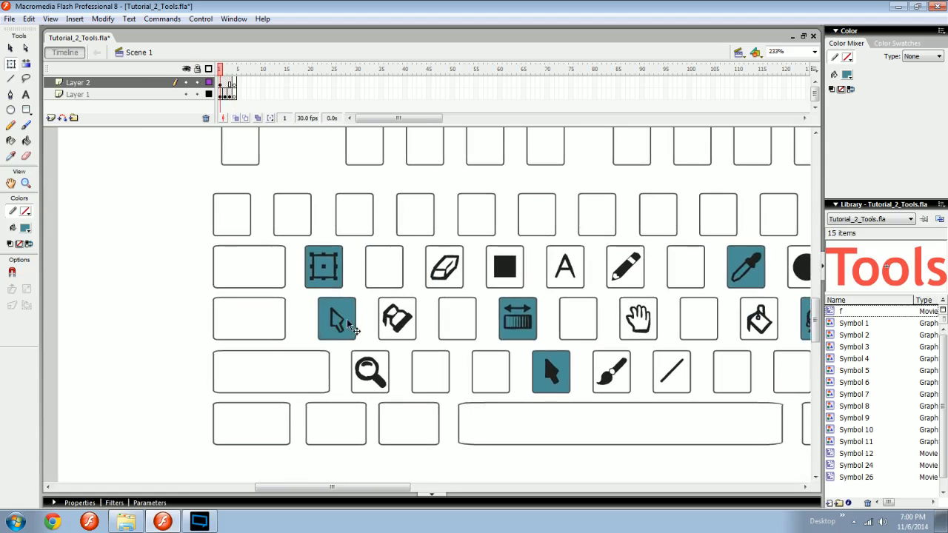
key(period)
key(period)
key(period)
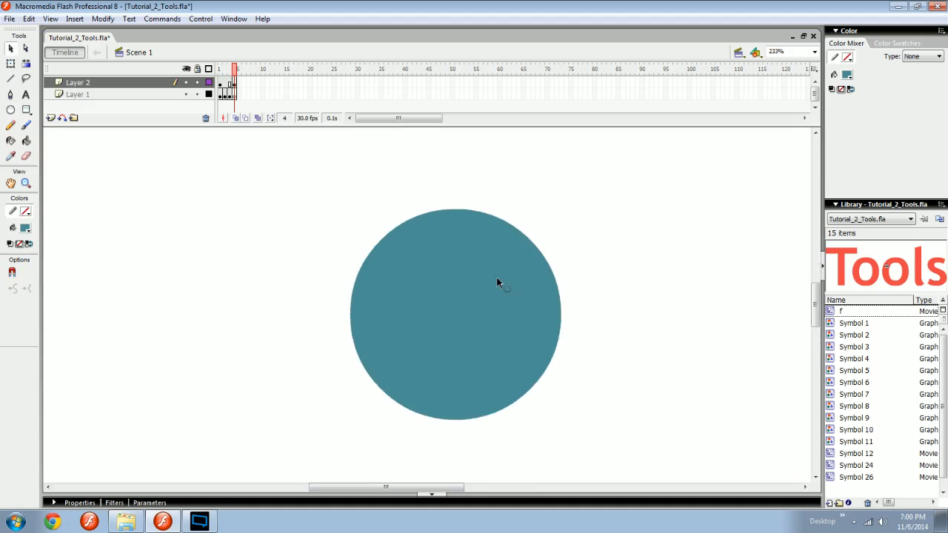
Draw a borderless teal rectangle to the right of the circle with the Rectangle tool
drag(497, 282, 461, 266)
drag(384, 224, 390, 236)
drag(559, 271, 317, 263)
key(r)
drag(435, 262, 777, 400)
drag(692, 386, 605, 401)
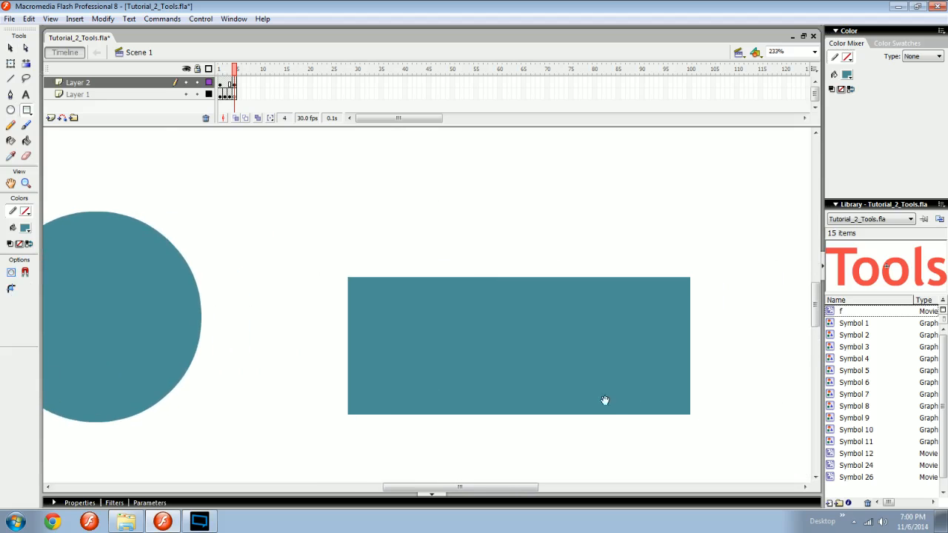
key(n)
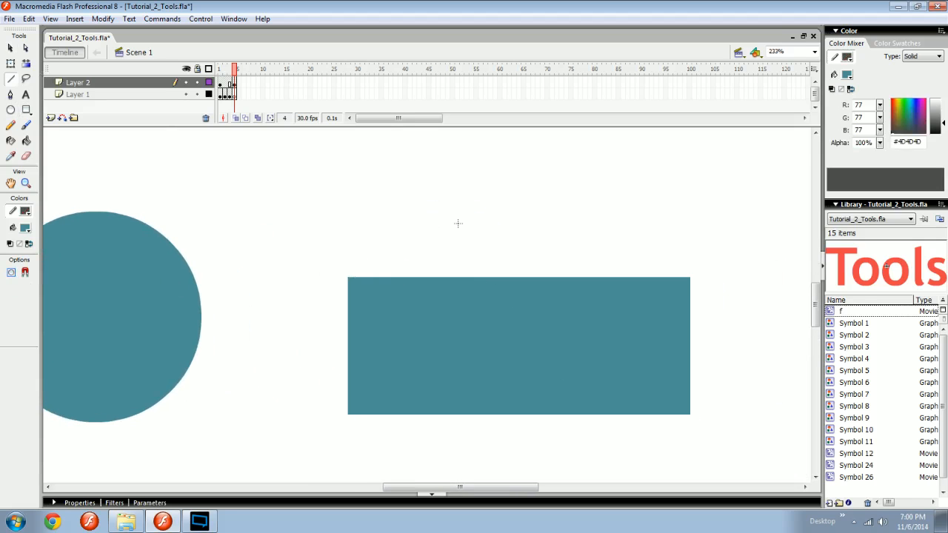
key(y)
mouse_move(673, 244)
mouse_down()
mouse_move(611, 228)
mouse_move(468, 268)
mouse_move(369, 231)
mouse_up()
key(ctrl+z)
Show the circle's anchor points with the Subselection tool and bend its outline using the upper-left point's curve handles
mouse_move(361, 284)
mouse_down()
mouse_move(381, 292)
mouse_move(473, 282)
mouse_up()
key(v)
drag(308, 278, 554, 293)
key(a)
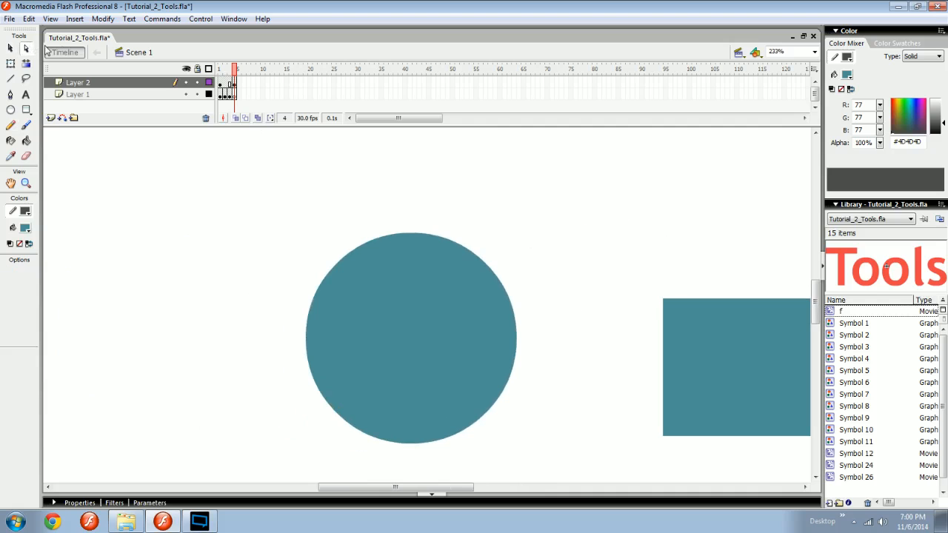
click(495, 276)
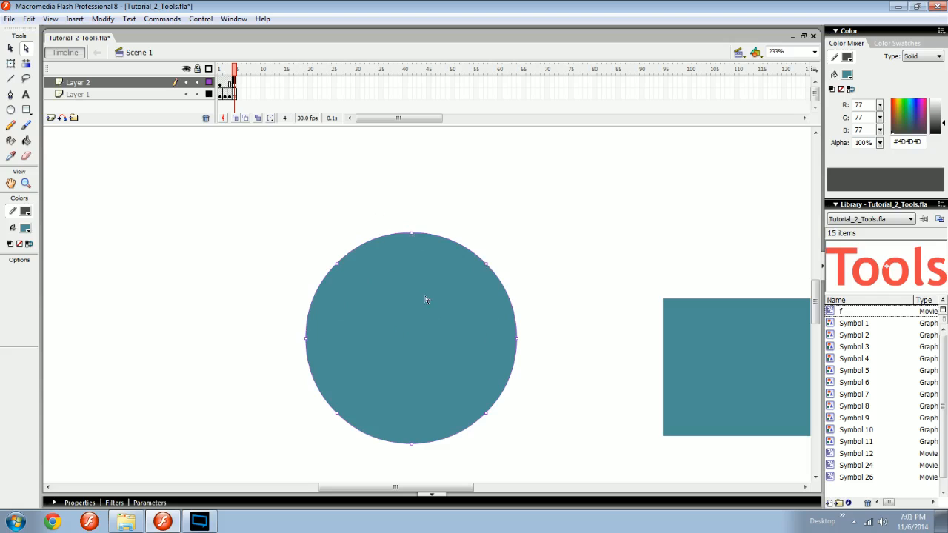
click(337, 264)
drag(357, 245, 330, 184)
drag(343, 301, 244, 249)
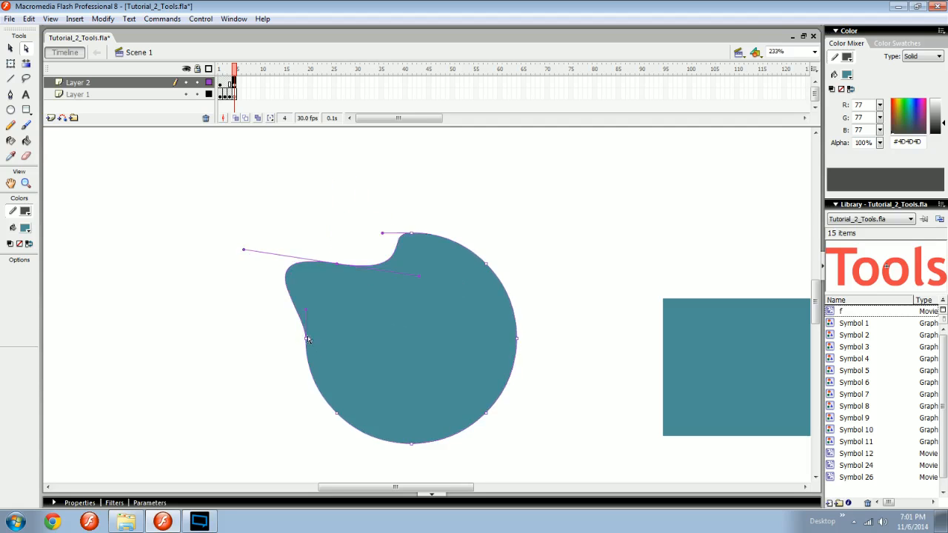
Move the circle's left and top anchor points inward so deep notches cut into the shape
drag(306, 341, 388, 350)
drag(414, 232, 379, 311)
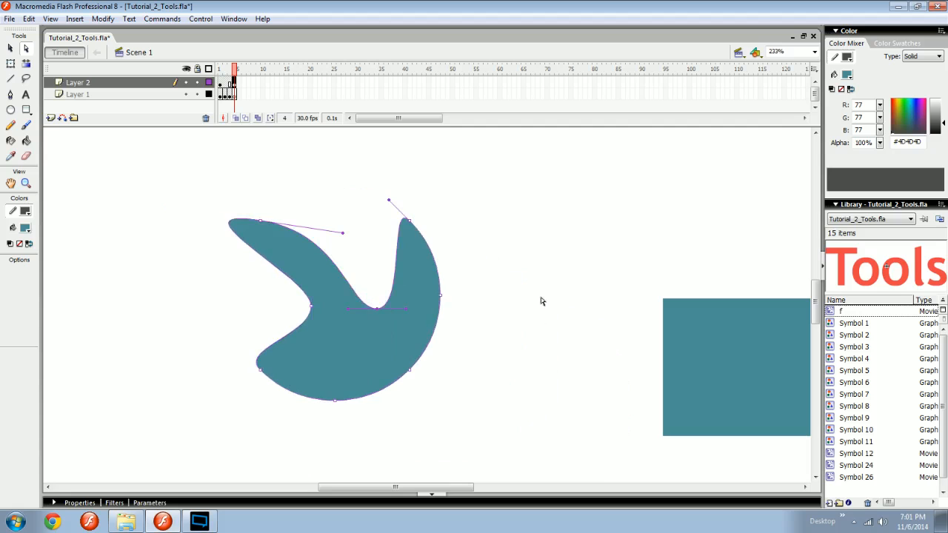
key(space)
drag(656, 356, 522, 337)
key(space)
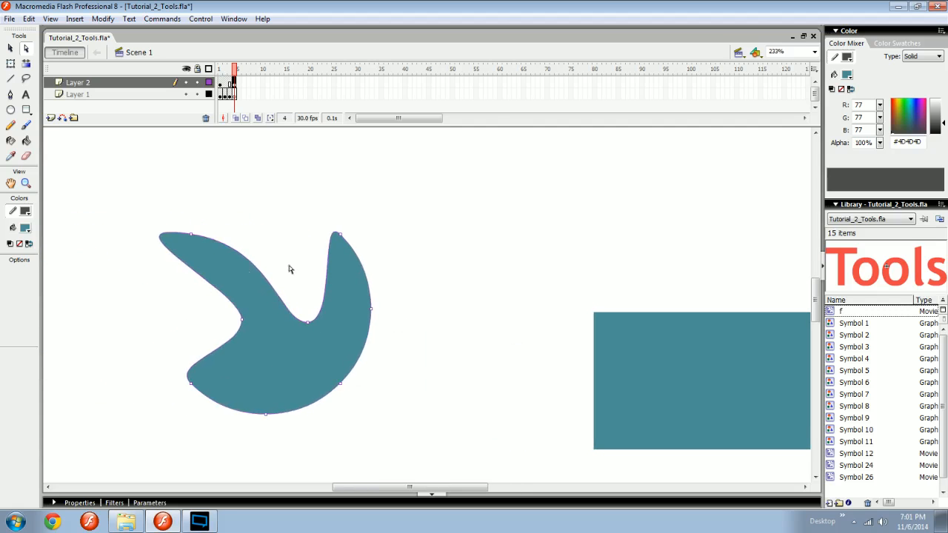
Bow the rectangle's top edge slightly upward with the Selection tool
key(space)
drag(470, 303, 238, 312)
key(v)
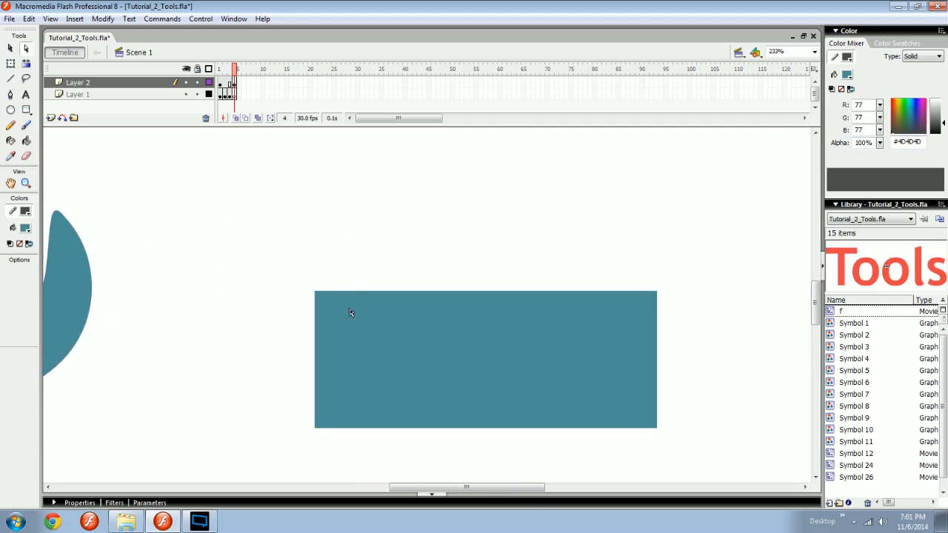
key(space)
drag(349, 309, 309, 312)
click(360, 319)
click(388, 276)
click(26, 49)
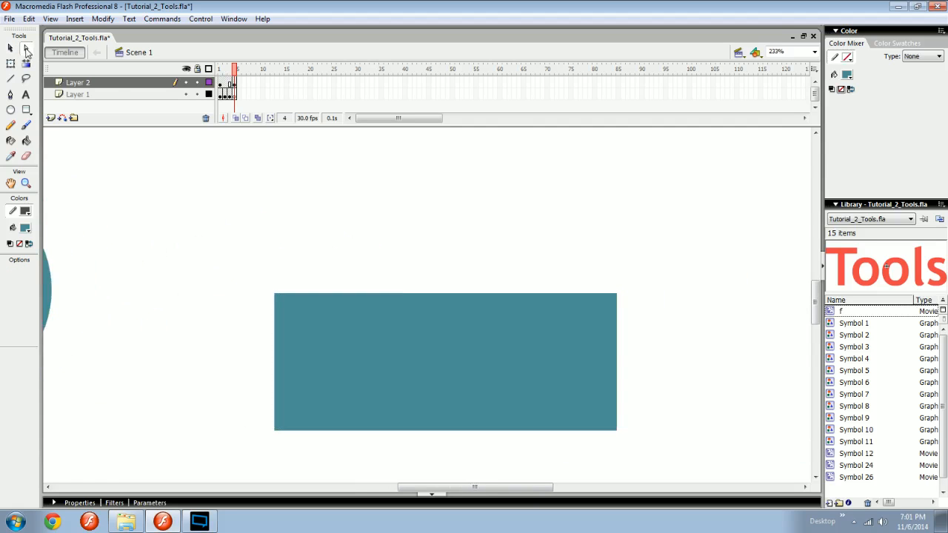
key(v)
drag(437, 294, 396, 286)
key(space)
Reshape the rectangle's top edge into a wave using the curve handles of its upper-right and upper-left corner points
click(26, 49)
click(579, 292)
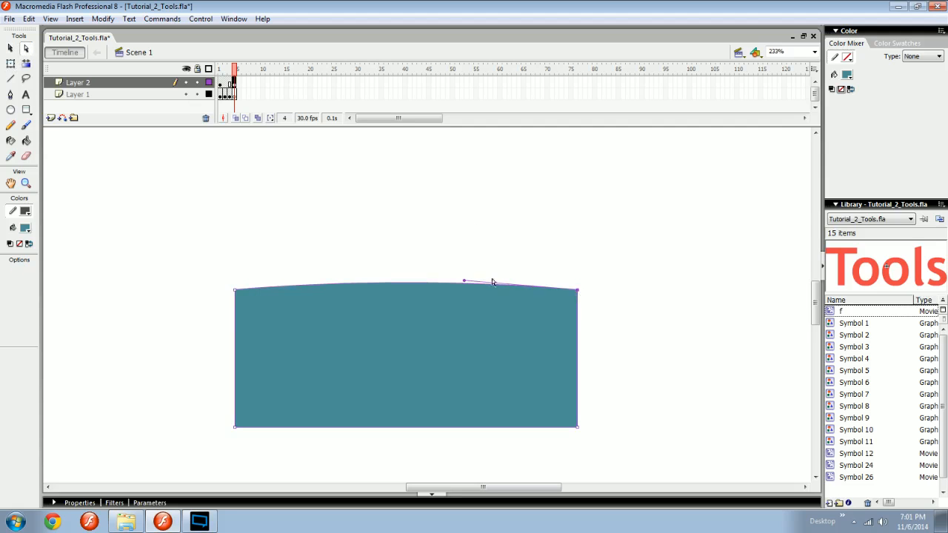
drag(464, 280, 329, 326)
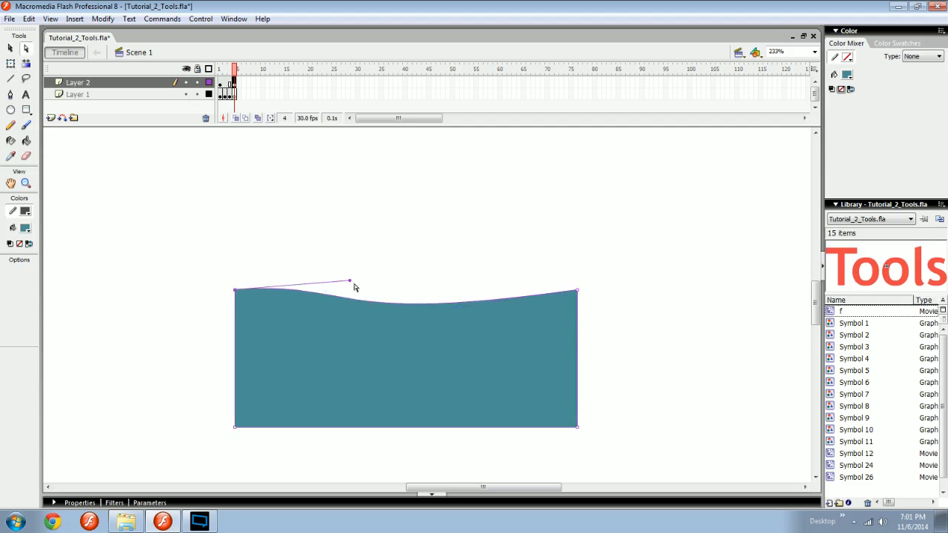
drag(350, 282, 644, 258)
click(483, 294)
drag(539, 304, 590, 306)
Select the wavy shape's fill, examine the keyboard shortcut diagram in frame 1, and return to frame 4
key(v)
click(536, 335)
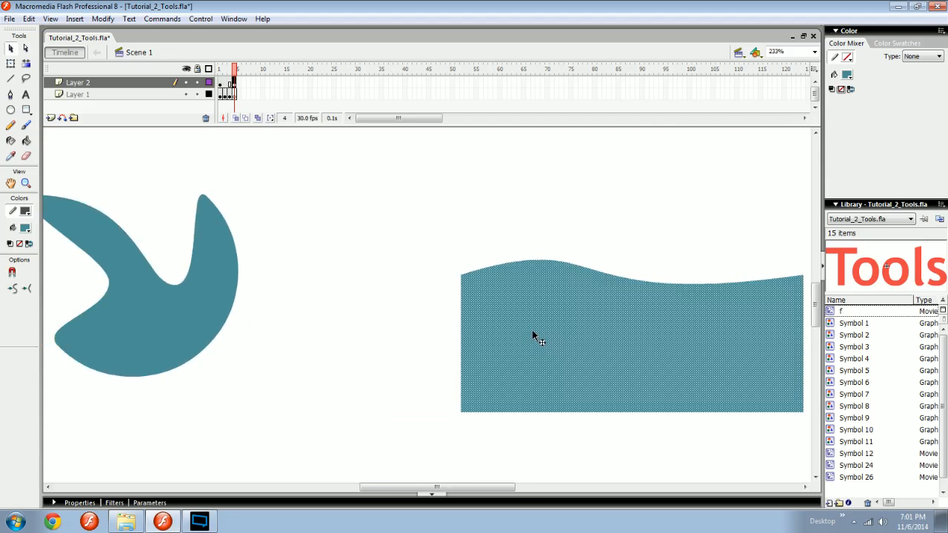
drag(315, 286, 310, 262)
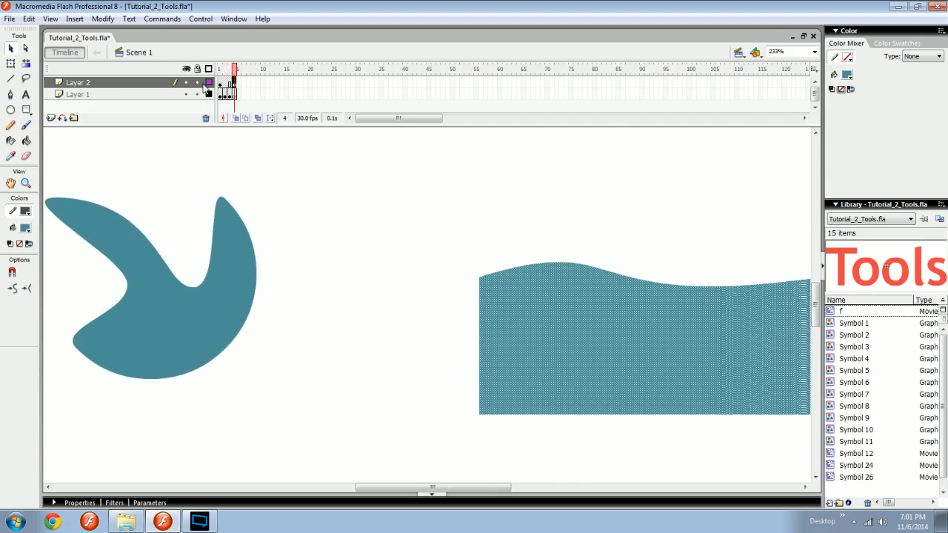
click(220, 83)
click(325, 291)
drag(208, 372, 568, 213)
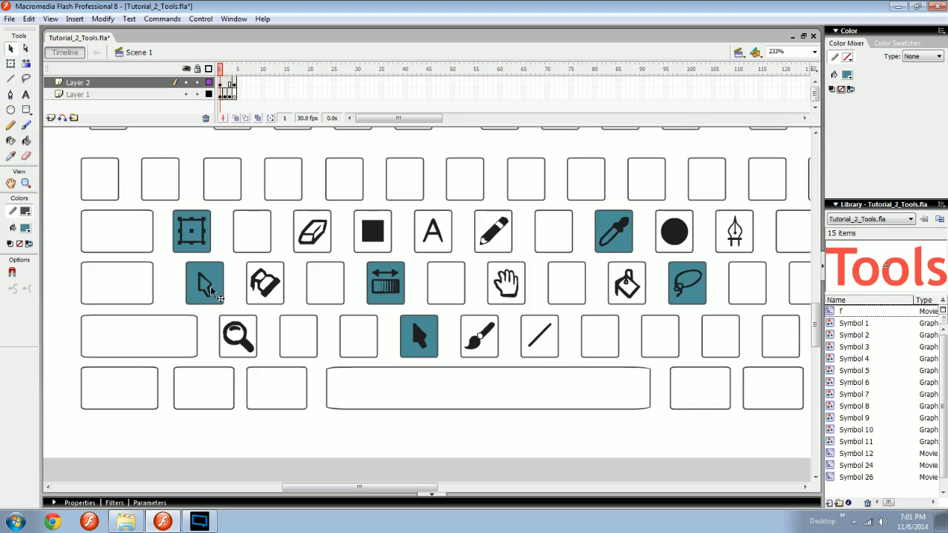
drag(221, 69, 235, 89)
Select the wavy shape and change its fill type from solid to a Linear gradient
drag(470, 211, 357, 394)
drag(384, 348, 87, 320)
drag(531, 275, 345, 293)
click(401, 340)
drag(364, 359, 383, 325)
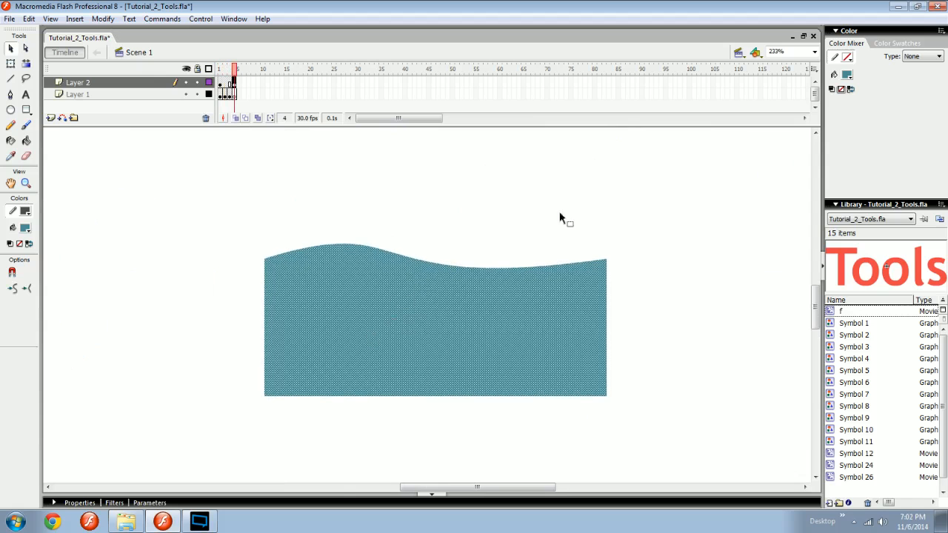
click(833, 76)
click(923, 57)
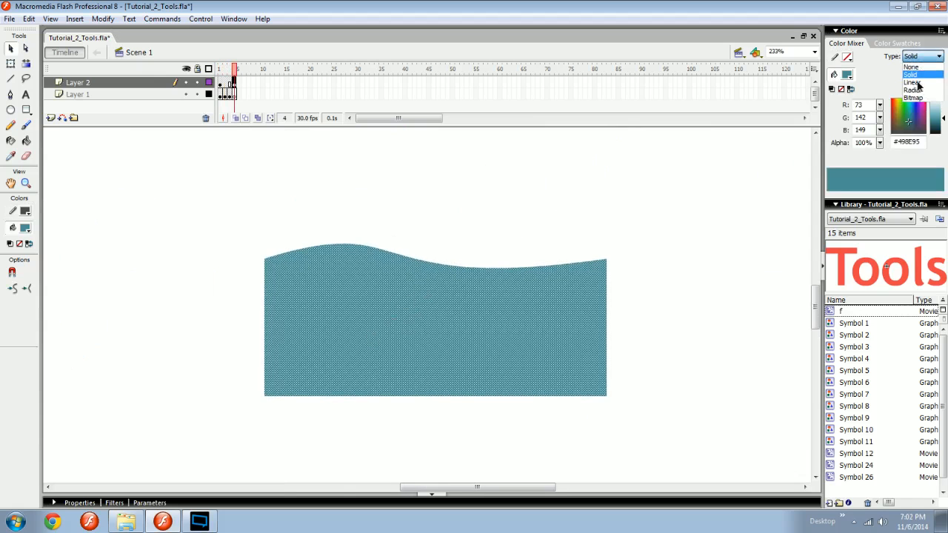
click(913, 82)
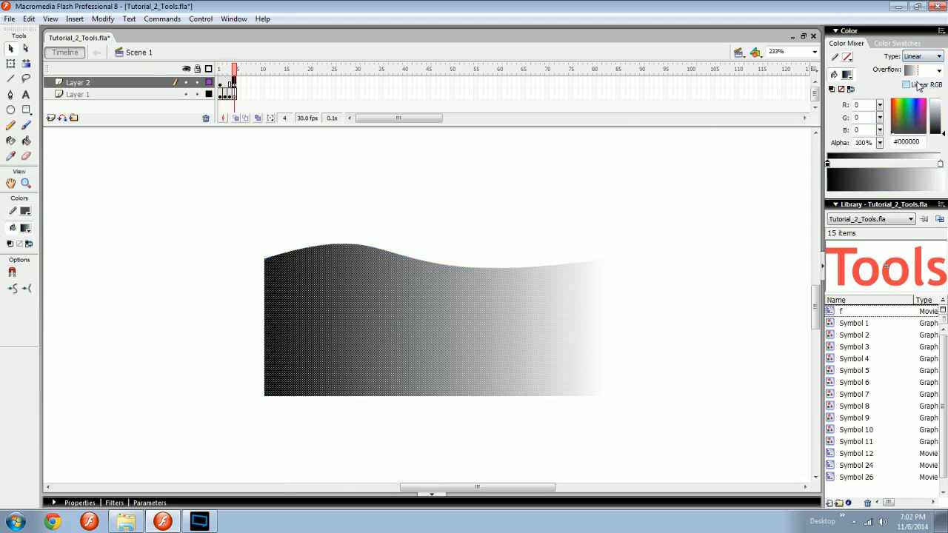
Recolor the gradient's white end stop to tan #CF9963 and deselect the wavy shape
drag(522, 269, 510, 273)
drag(432, 309, 516, 307)
drag(542, 319, 464, 295)
click(940, 165)
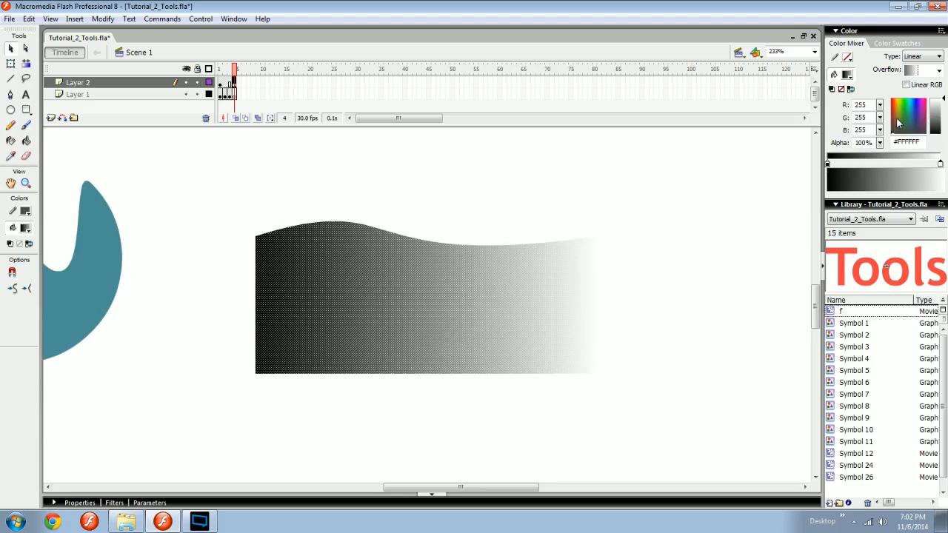
drag(939, 111, 939, 115)
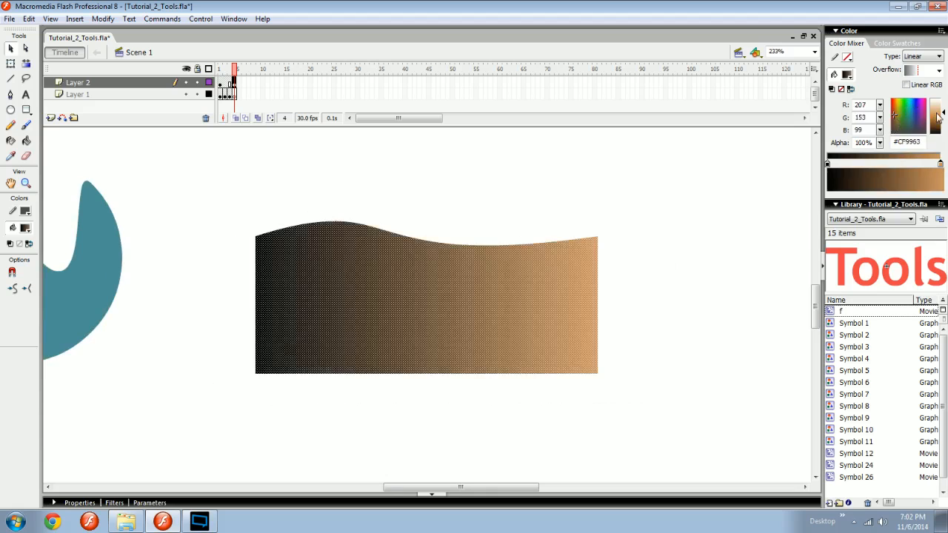
scroll(665, 260, up, 1)
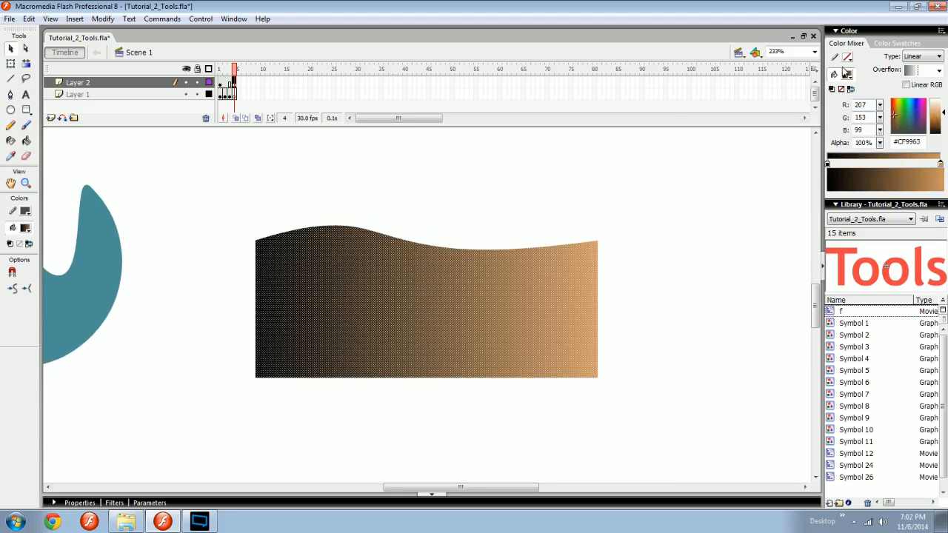
click(668, 308)
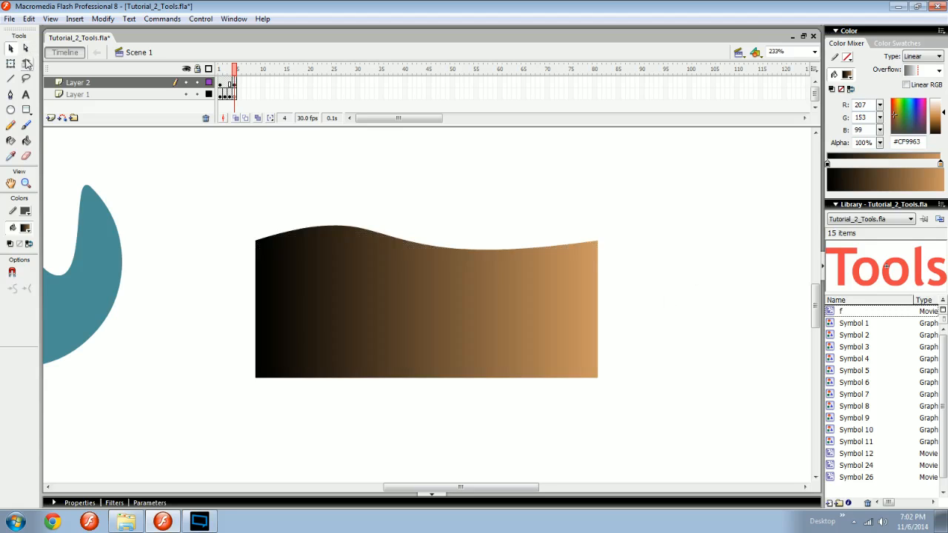
Edit the wavy shape's gradient with the Gradient Transform tool, shifting its center horizontally across the shape
click(26, 64)
drag(386, 322, 531, 310)
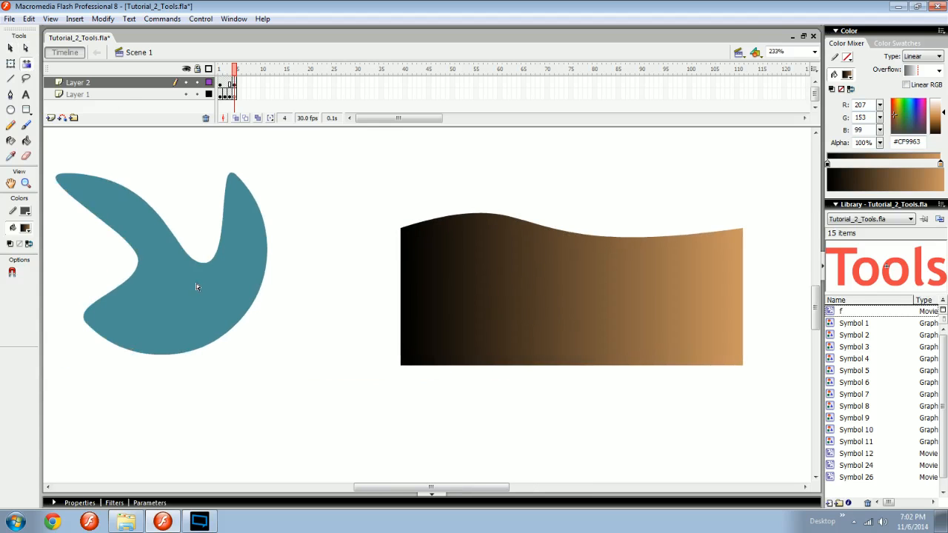
drag(498, 278, 392, 295)
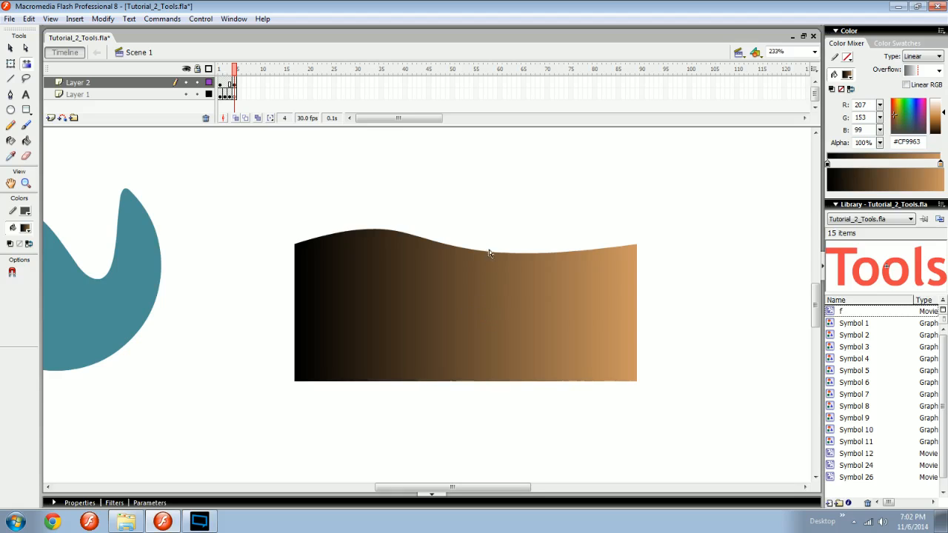
click(488, 295)
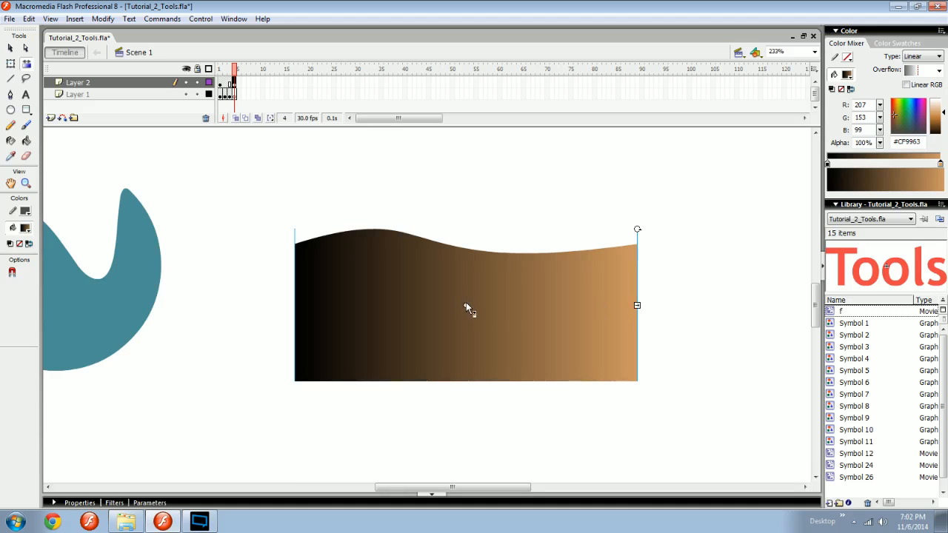
drag(464, 306, 366, 313)
drag(468, 307, 591, 305)
Narrow and widen the linear gradient, and rotate it about 90 degrees so tan is above black, fitted to the shape's height
drag(760, 305, 452, 305)
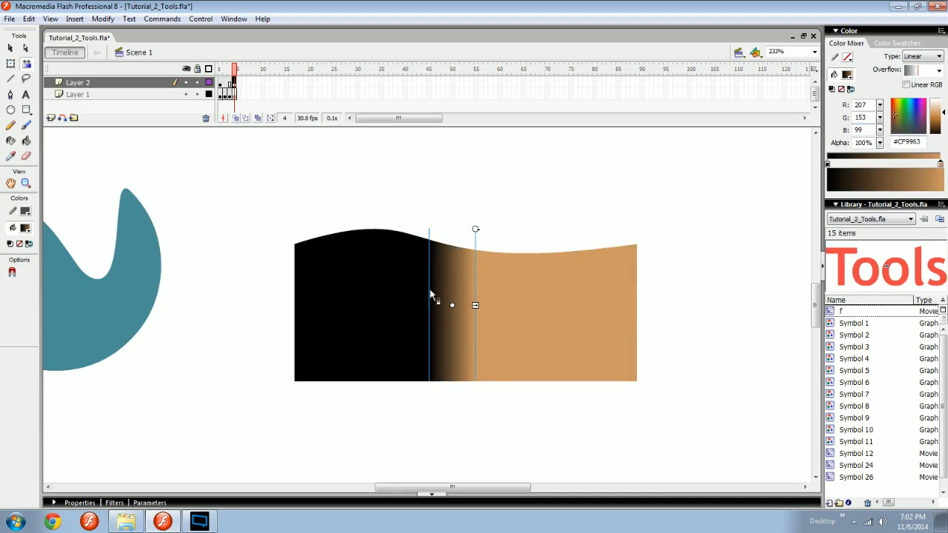
drag(475, 305, 703, 306)
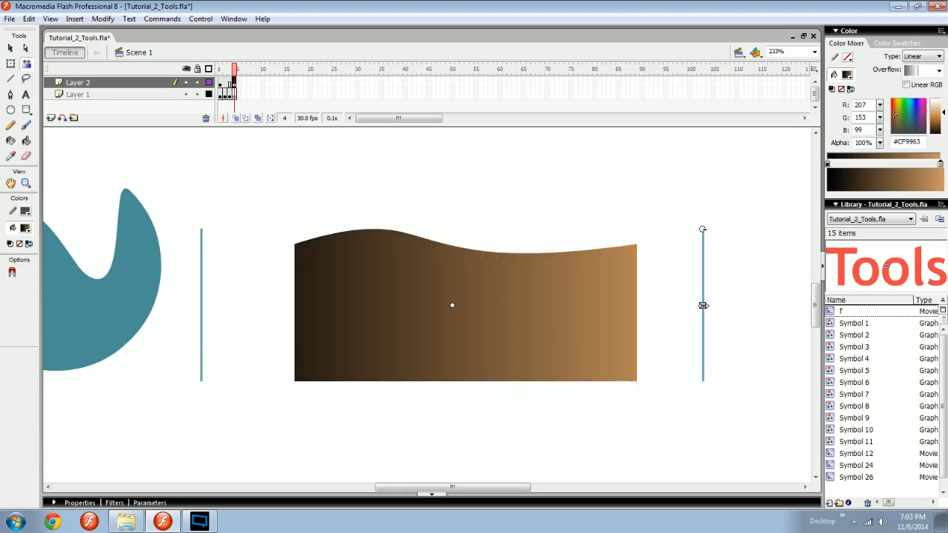
drag(703, 305, 532, 306)
drag(532, 230, 298, 217)
drag(470, 226, 468, 242)
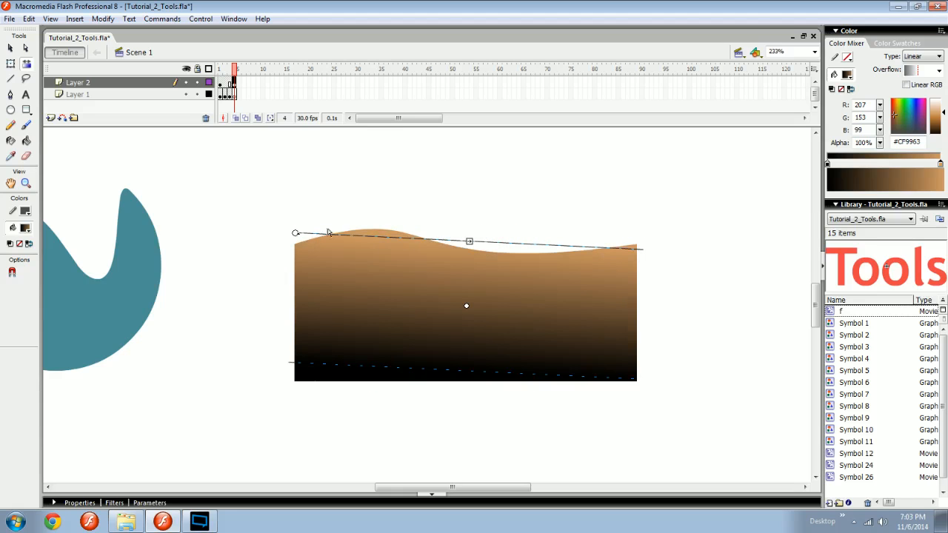
Change the wavy shape's gradient type to Radial and move its center to the left part of the shape
click(918, 56)
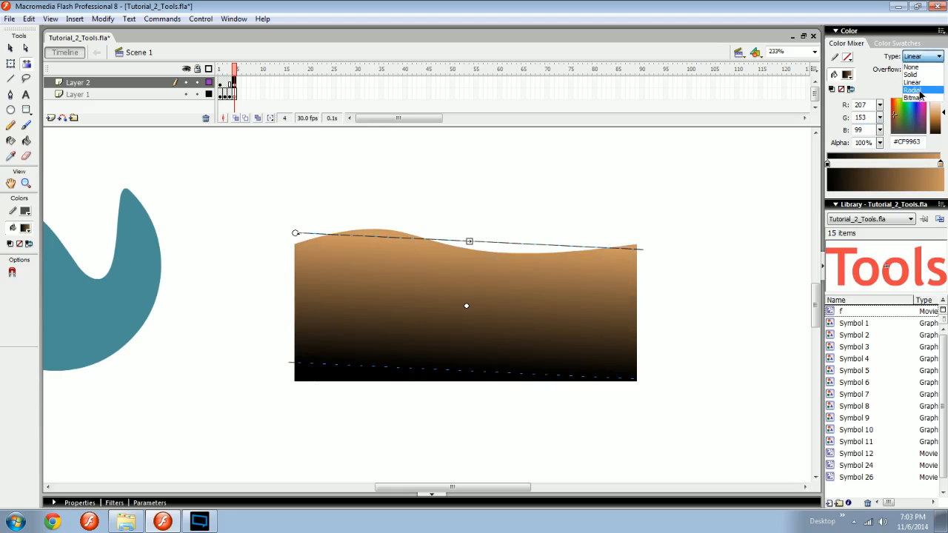
click(915, 90)
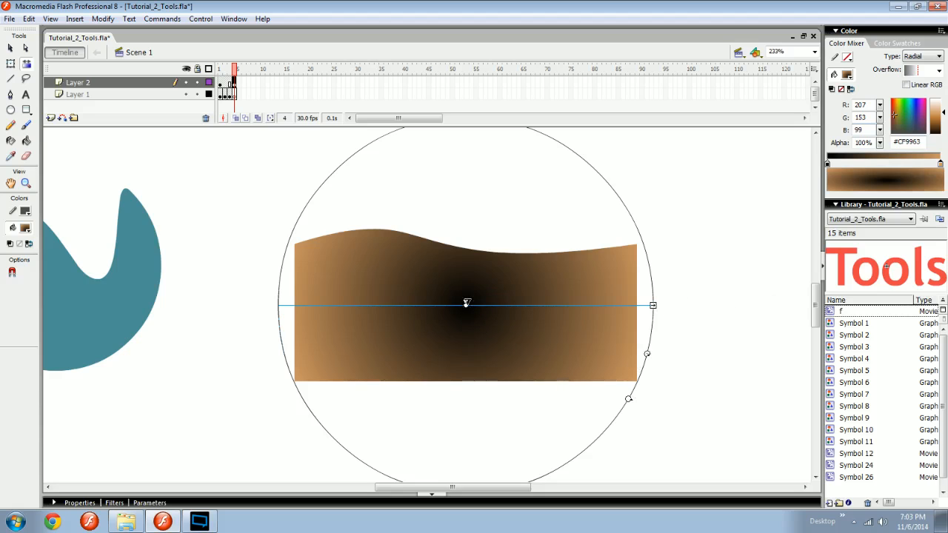
drag(465, 303, 554, 317)
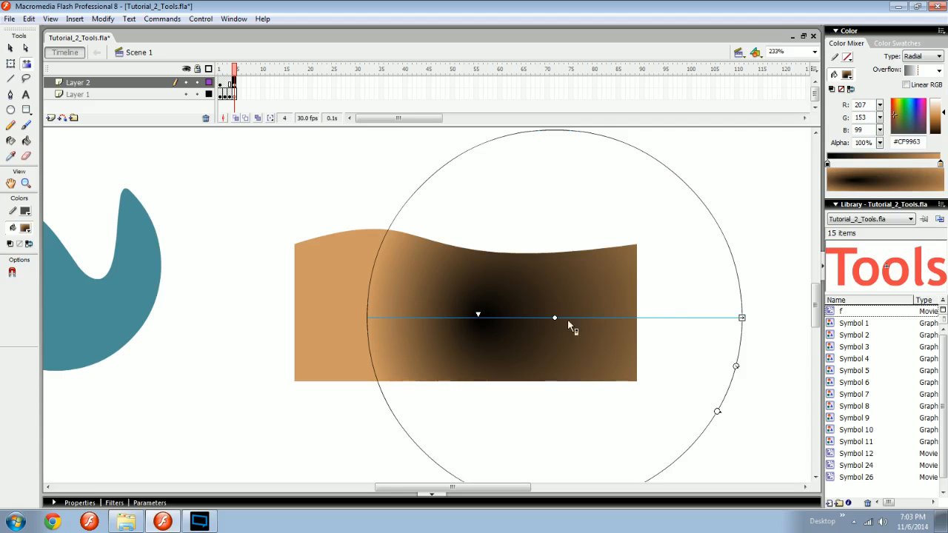
drag(479, 315, 399, 307)
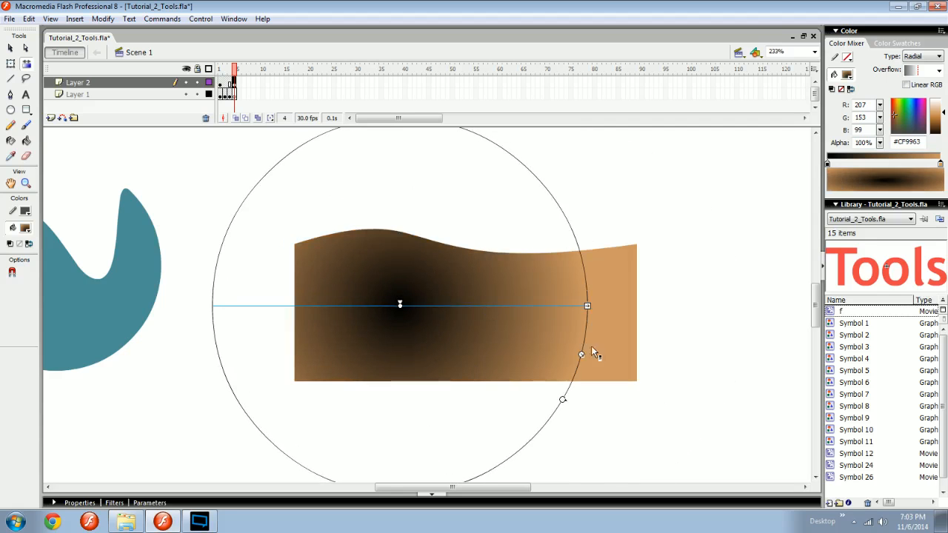
Resize, narrow and rotate the radial gradient into a slanted ellipse rising toward the upper right
drag(581, 355, 560, 349)
drag(566, 305, 586, 305)
drag(562, 389, 428, 311)
drag(476, 327, 500, 223)
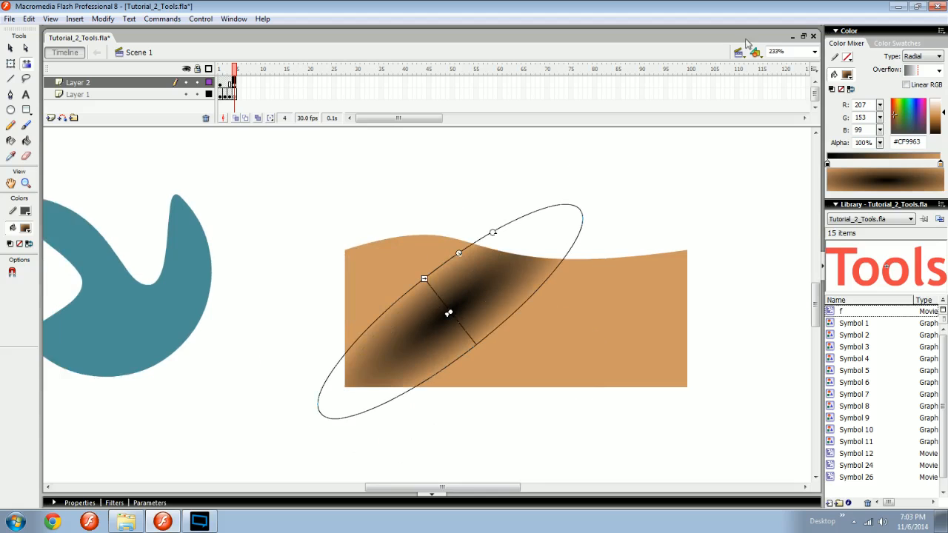
Examine the keyboard shortcut diagram in frame 1, return to frame 4, and zoom out to 117% to view both shapes
drag(589, 216, 665, 224)
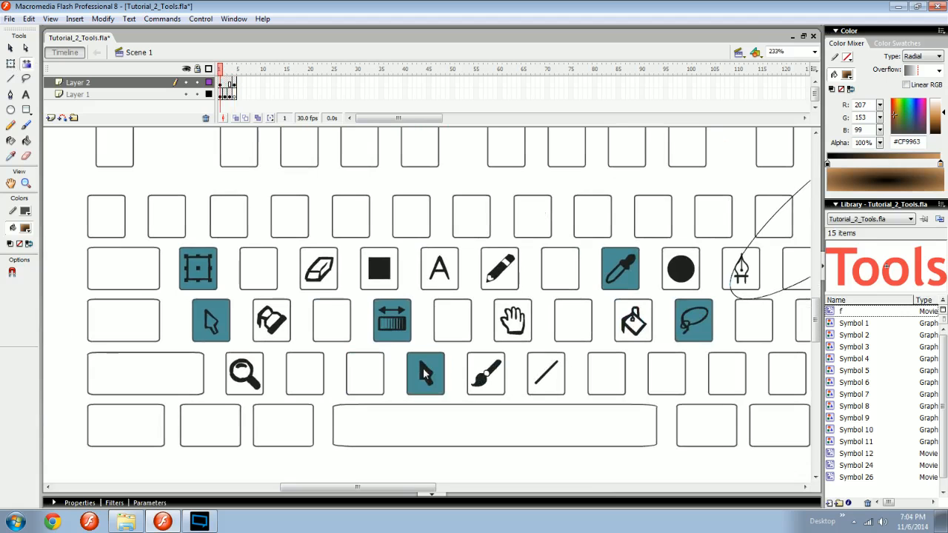
drag(424, 370, 378, 373)
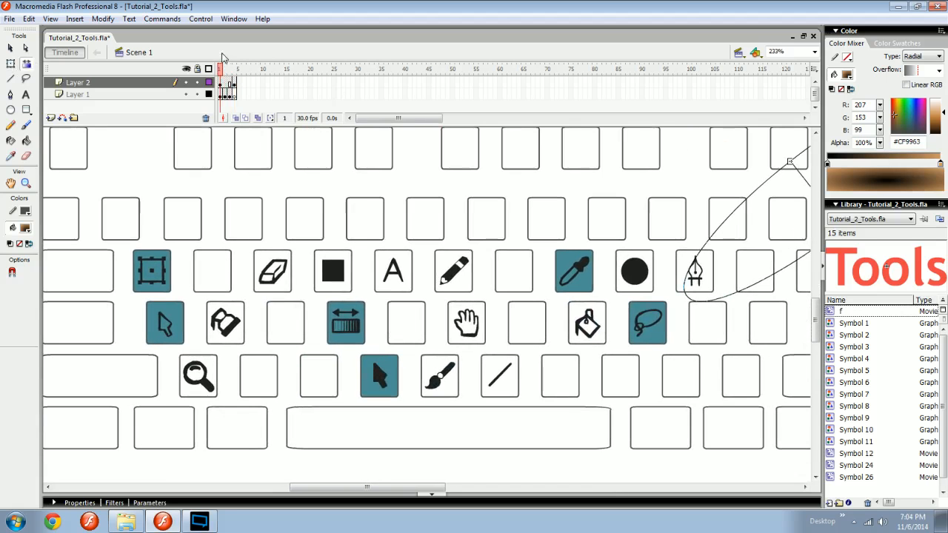
key(period)
key(period)
key(period)
drag(511, 231, 292, 402)
key(ctrl+minus)
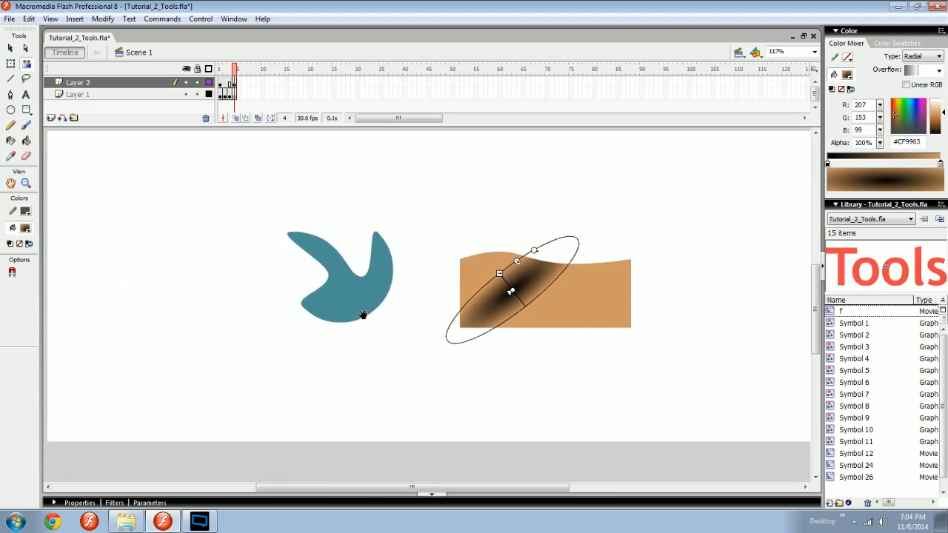
With the Selection tool, select and deselect the teal shape, and move the wavy gradient shape slightly down and to the right
drag(326, 302, 347, 300)
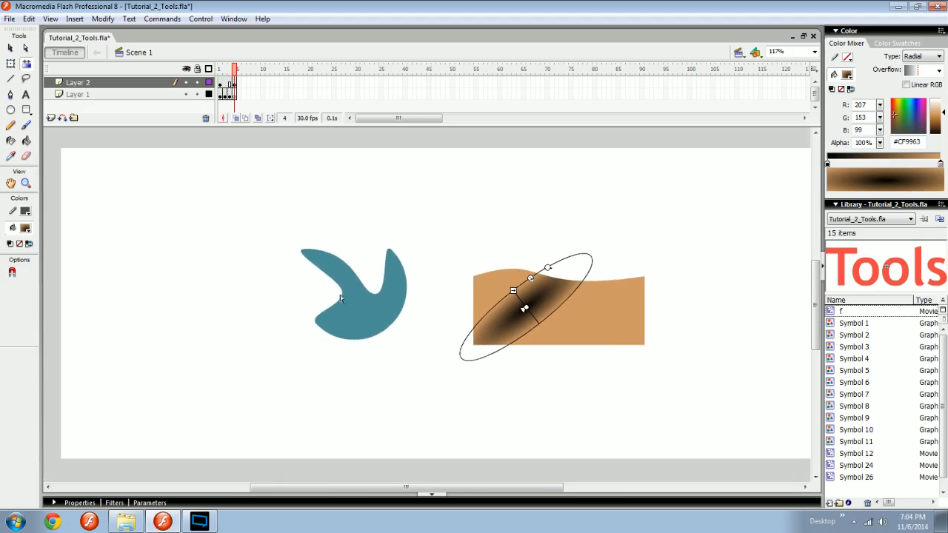
click(11, 49)
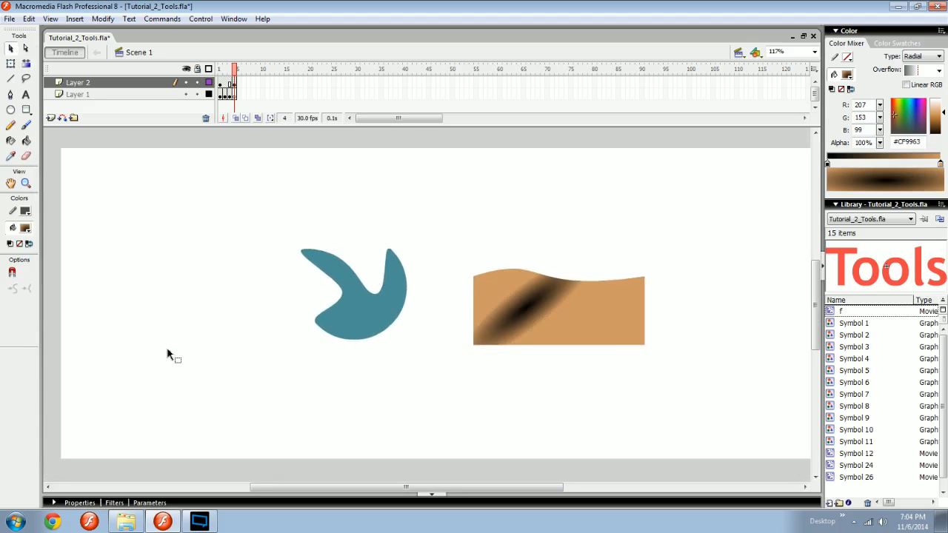
click(362, 299)
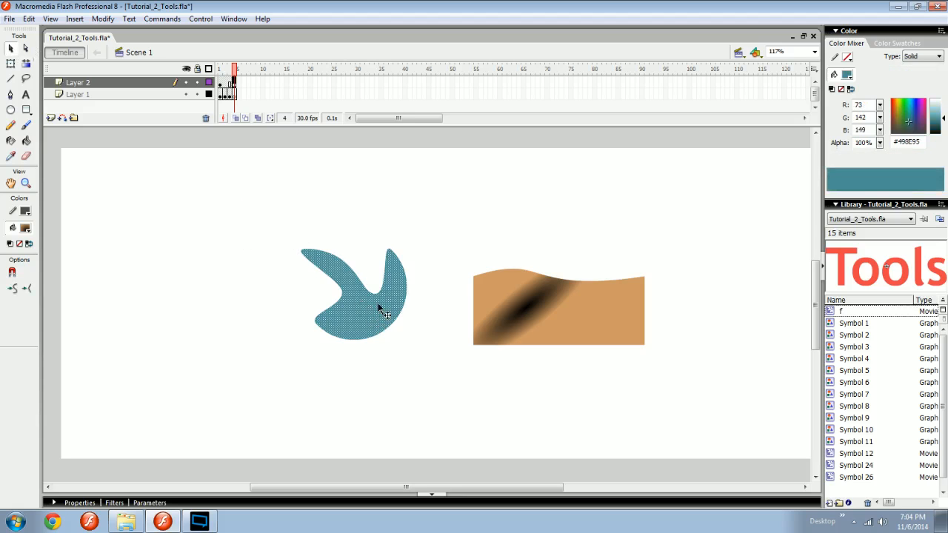
click(365, 255)
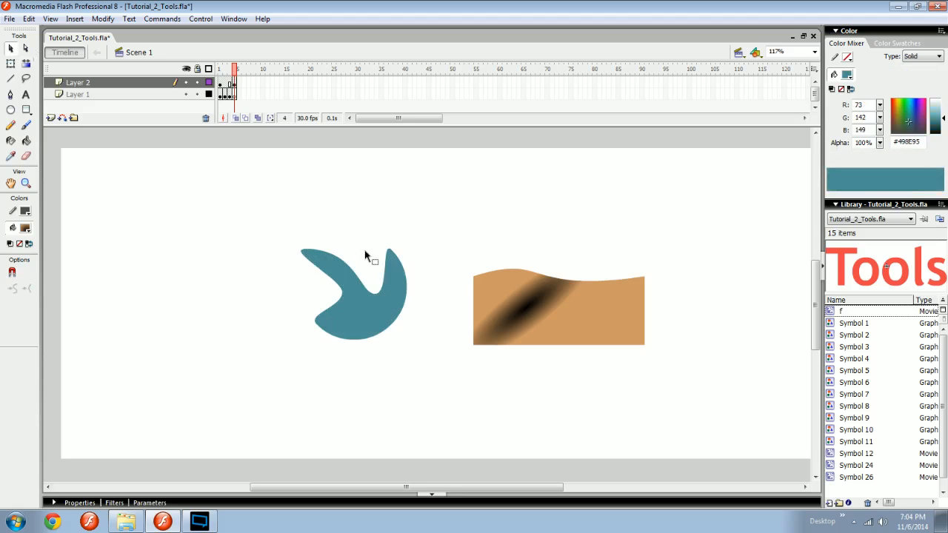
mouse_move(742, 214)
mouse_down()
mouse_move(722, 245)
mouse_move(561, 261)
mouse_up()
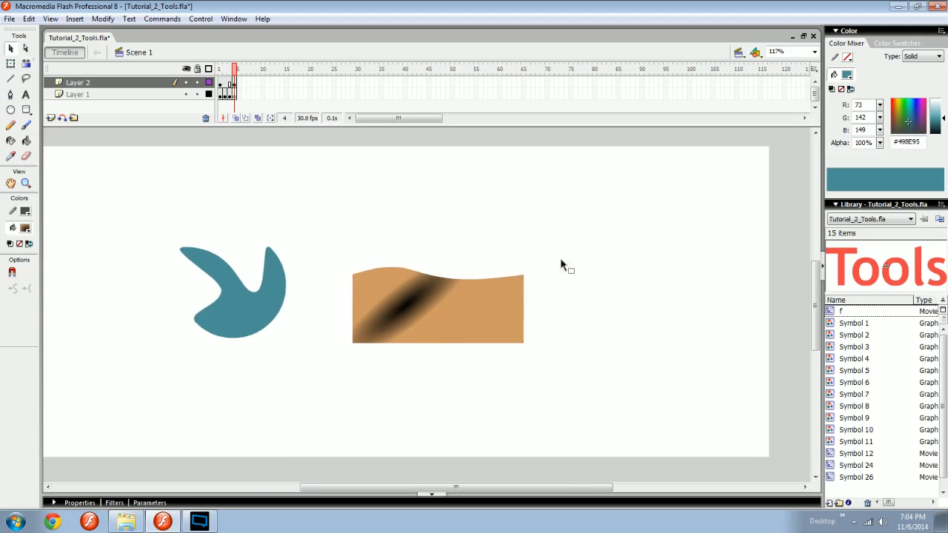
drag(465, 320, 495, 340)
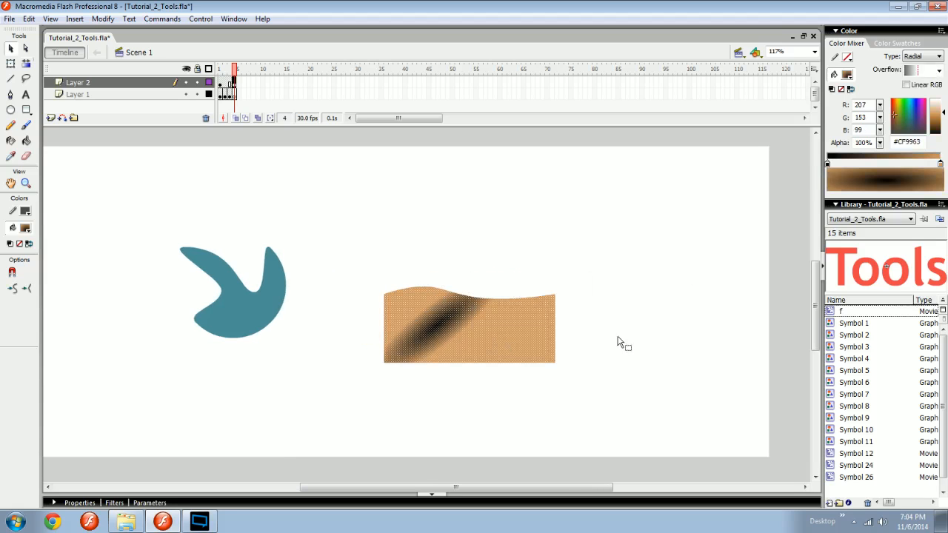
click(648, 229)
Select the right half of the wavy gradient shape, move it away to the right, and delete it
drag(649, 206, 469, 423)
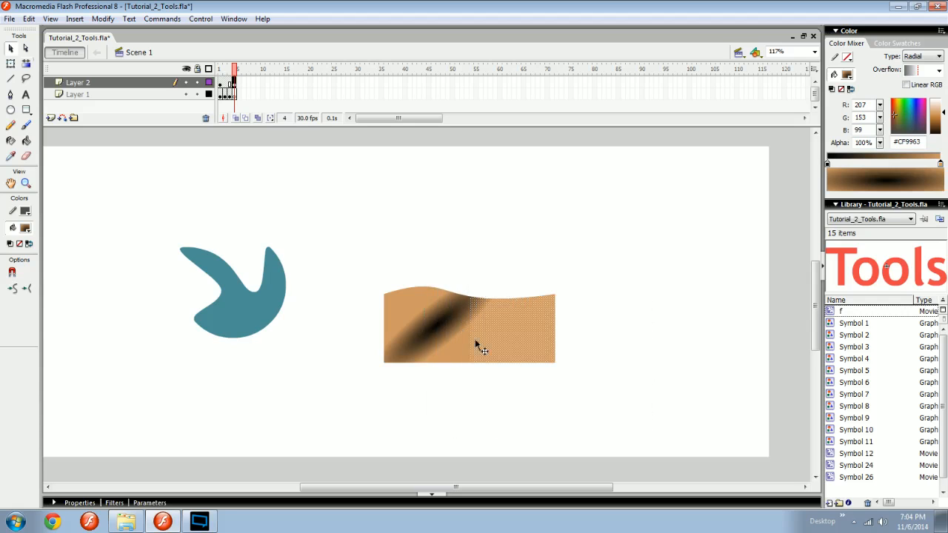
drag(494, 322, 622, 335)
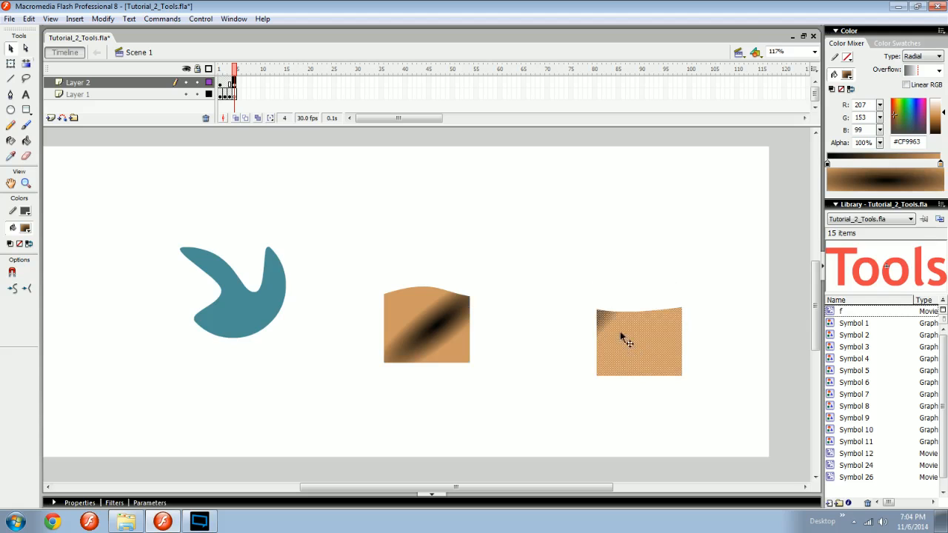
drag(626, 337, 412, 343)
key(Delete)
Cut two rectangular notches into the right side of the remaining gradient shape
key(Delete)
drag(566, 306, 457, 333)
key(Delete)
Bend the notched shape's left and upper edges outward and move the inner corner of its notch
drag(381, 392, 464, 408)
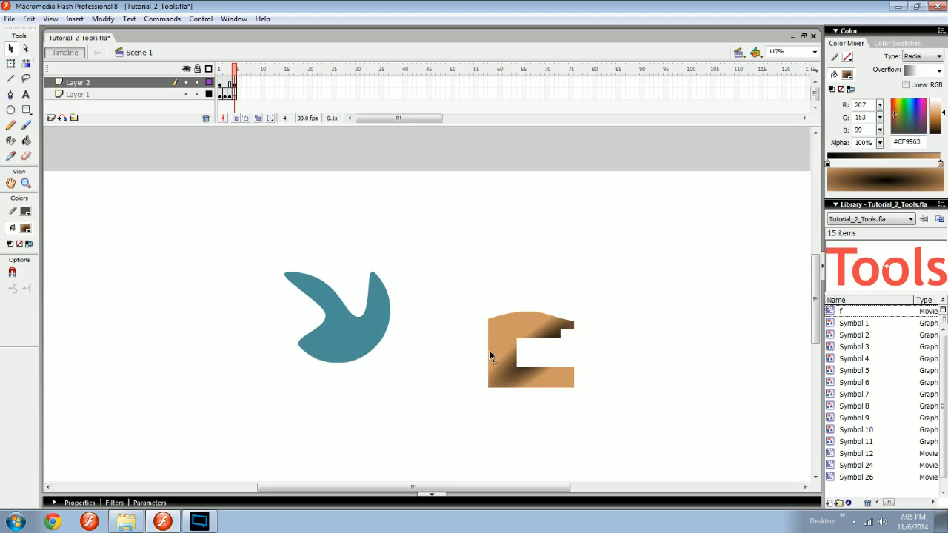
drag(489, 352, 455, 344)
drag(509, 320, 574, 288)
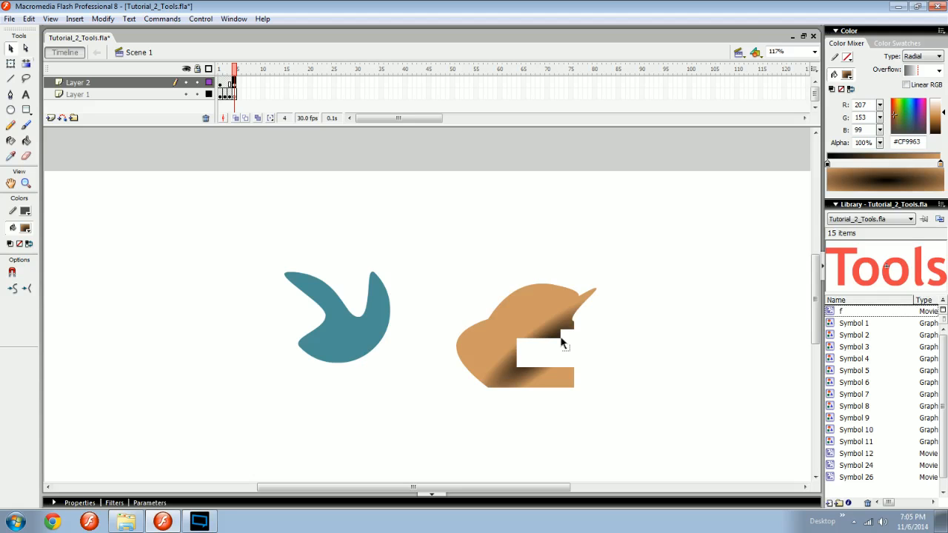
drag(561, 343, 538, 356)
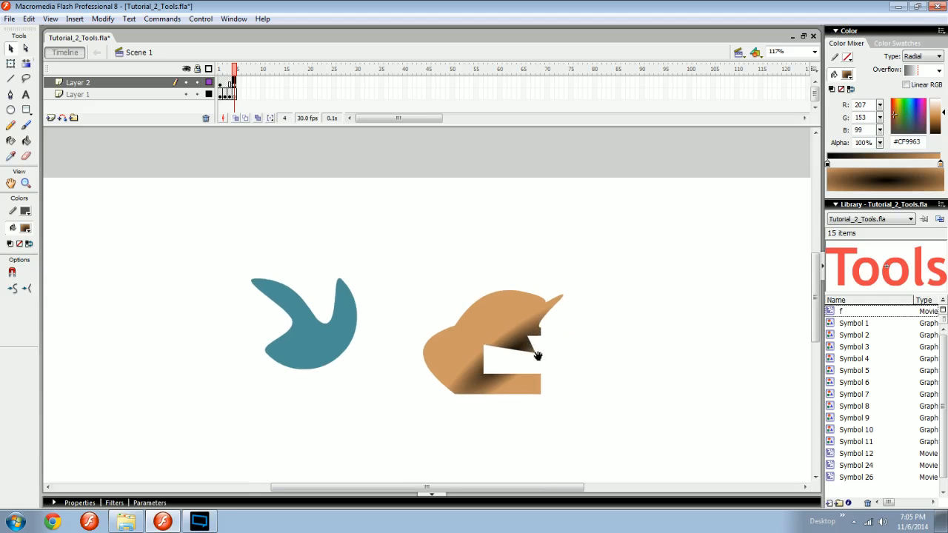
Delete the notched right portion of the tan shape, leaving its rounded left part
drag(623, 265, 583, 427)
key(Delete)
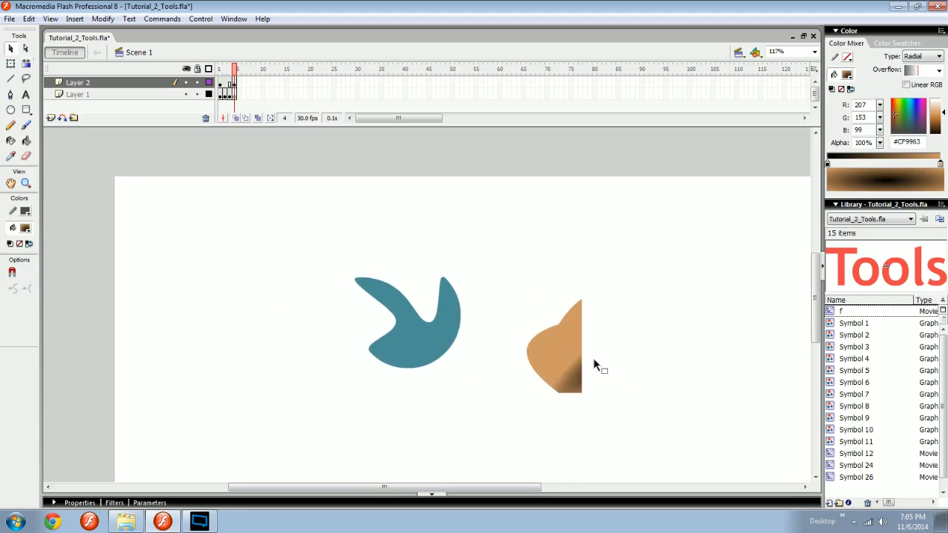
drag(606, 371, 647, 395)
Convert the remaining tan piece to a movie clip symbol, move it around the canvas, and place it closer to the teal shape
click(599, 378)
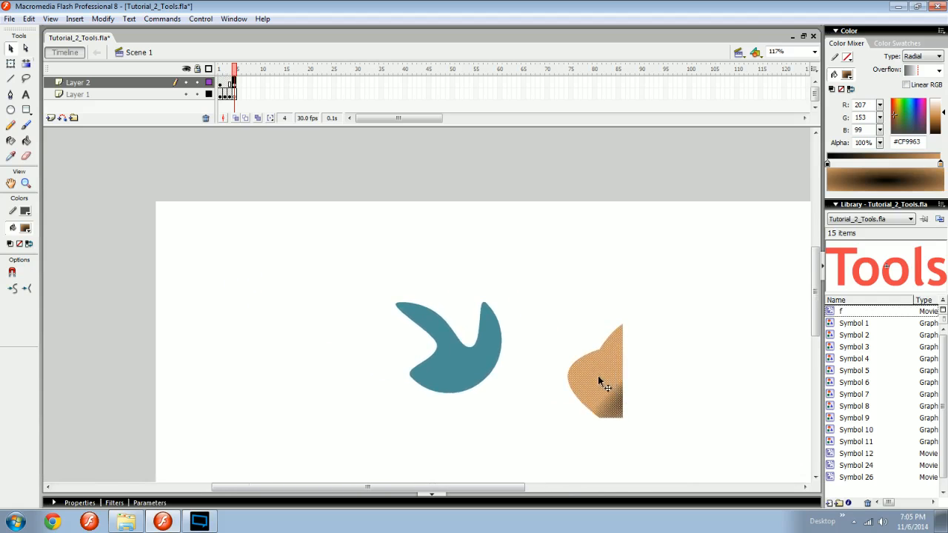
drag(602, 380, 449, 370)
drag(401, 352, 639, 319)
drag(646, 316, 744, 294)
drag(744, 287, 529, 397)
drag(527, 406, 537, 281)
drag(536, 288, 568, 230)
drag(567, 240, 623, 315)
click(588, 360)
key(ctrl+minus)
drag(660, 444, 406, 162)
key(Delete)
drag(432, 291, 653, 310)
key(ctrl+equal)
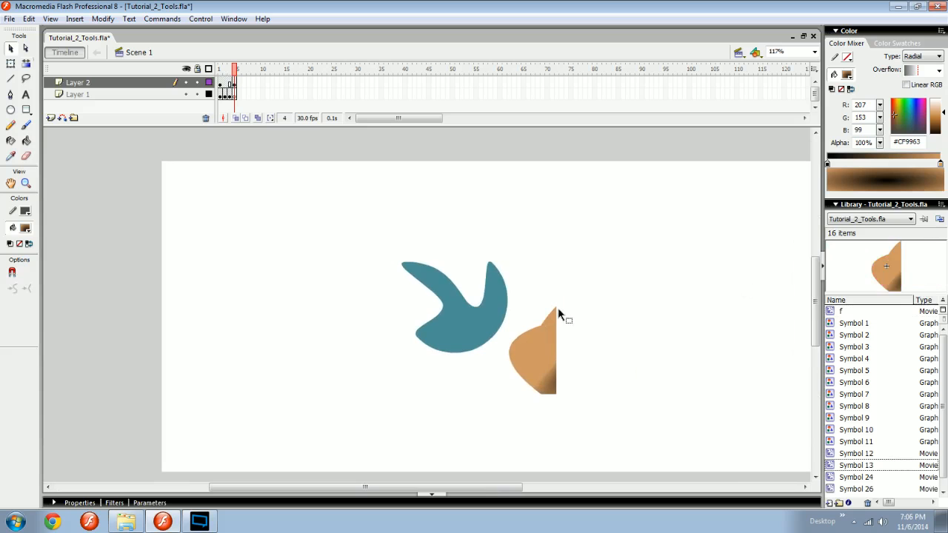
Stretch the tan piece's upper tip outward, turn on Snap to Objects, and trim the piece's right side
drag(556, 306, 638, 298)
click(12, 273)
drag(549, 276, 609, 398)
key(Delete)
drag(549, 397, 626, 314)
drag(652, 285, 555, 424)
key(Delete)
Go to frame 1 and examine the Eyedropper key in the keyboard shortcut diagram
key(space)
key(comma)
key(comma)
key(comma)
key(space)
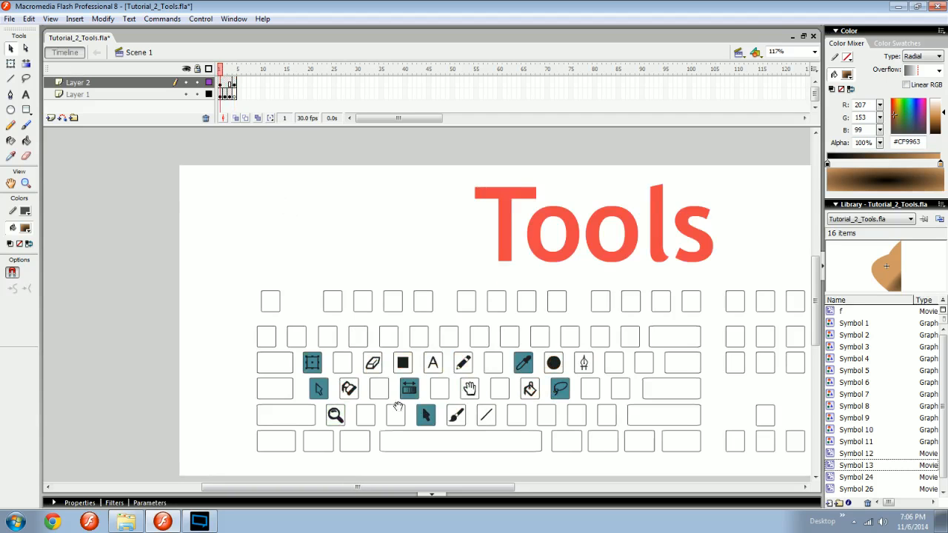
drag(396, 407, 399, 351)
key(z)
drag(481, 331, 471, 307)
key(space)
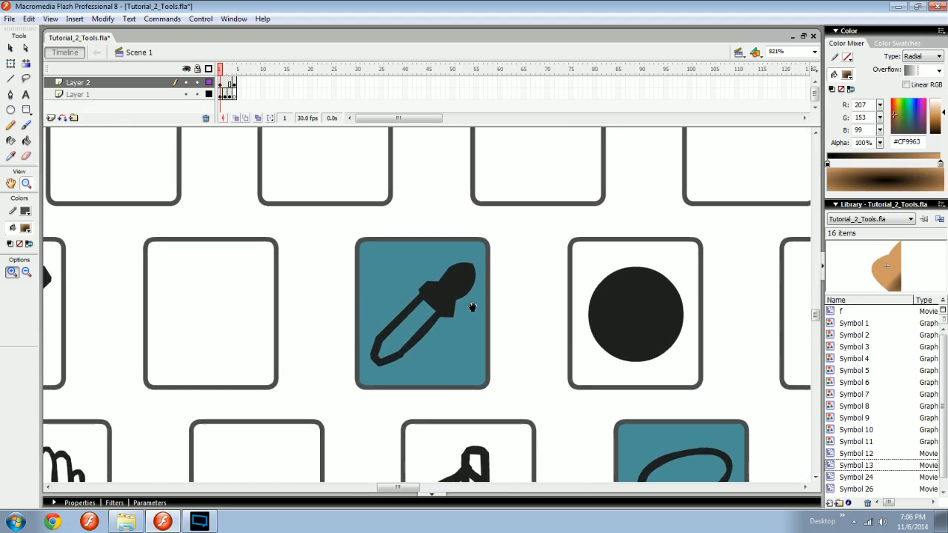
key(v)
key(ctrl+minus)
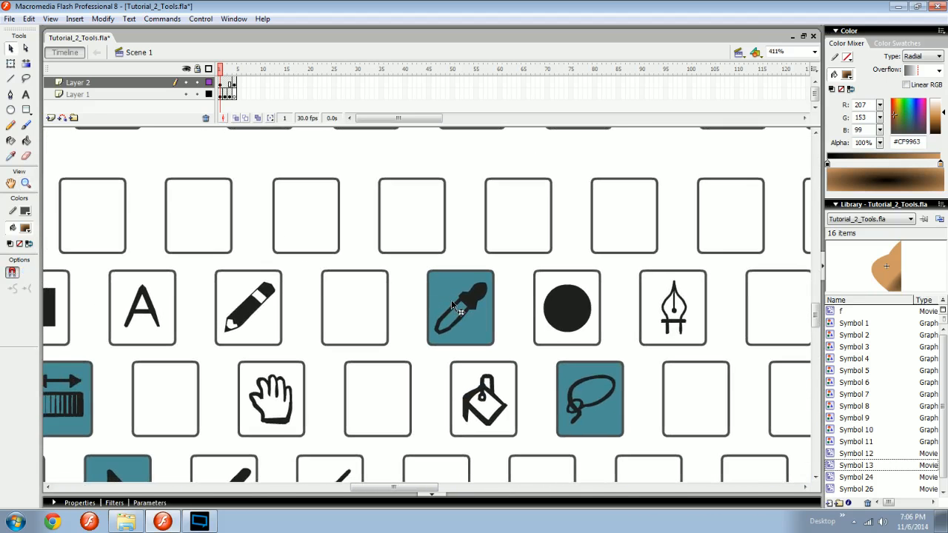
Return to frame 4 at 205% zoom and cut away the lower and right portions of the tan piece
click(220, 74)
drag(223, 76, 236, 76)
drag(437, 340, 423, 380)
key(ctrl+minus)
drag(518, 326, 585, 280)
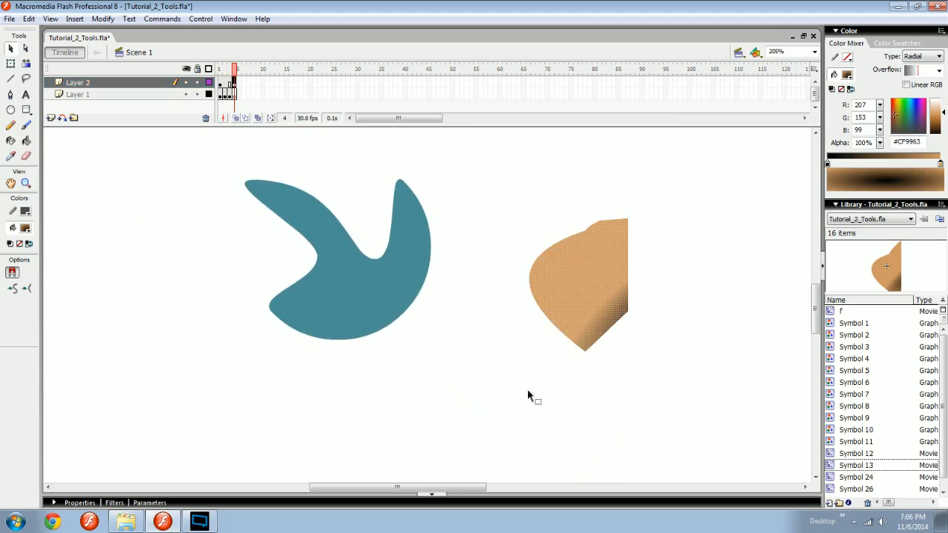
drag(519, 397, 725, 291)
key(Delete)
drag(668, 185, 595, 379)
key(Delete)
Reshape the remaining tan piece at its lower right corner, and show its Free Transform box before deselecting it
scroll(532, 256, up, 2)
drag(601, 309, 612, 392)
click(549, 323)
key(q)
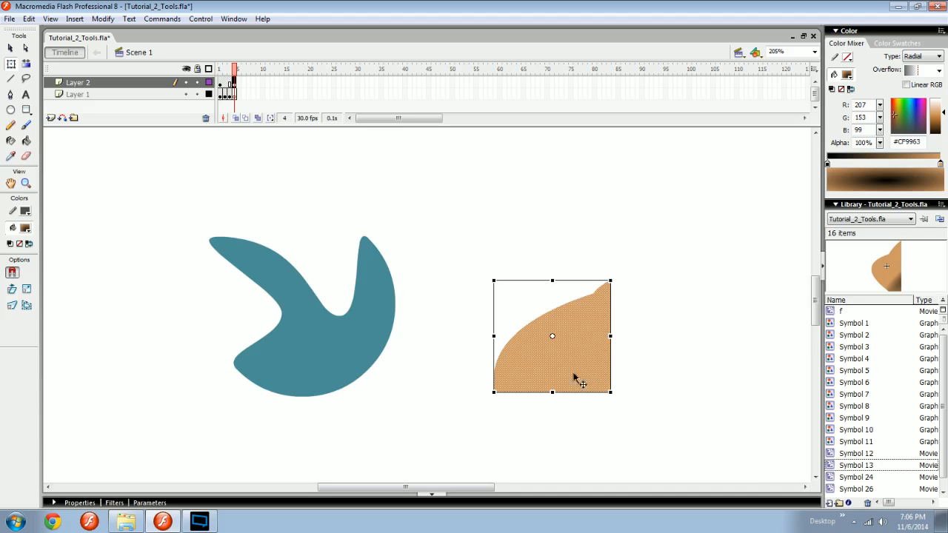
click(455, 371)
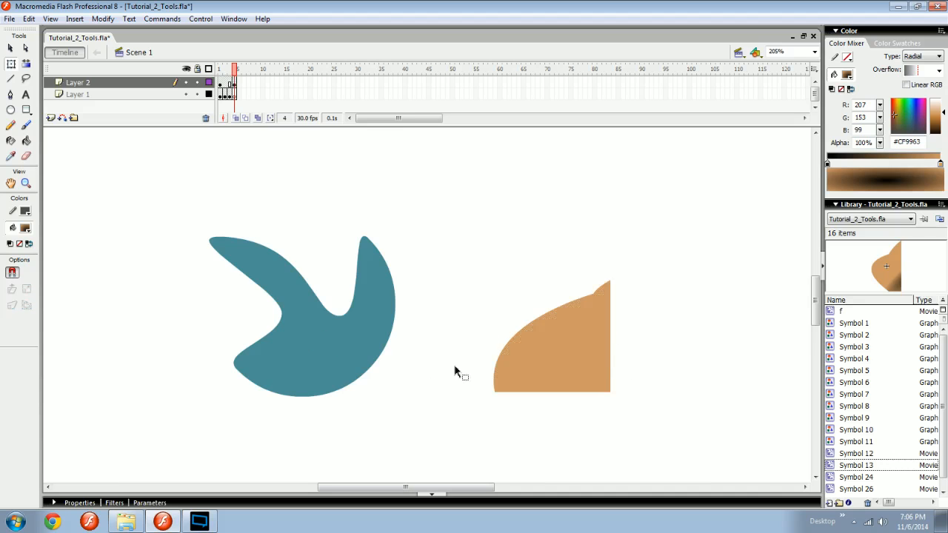
Sample the tan piece's color as the fill from the color picker, and change the fill color to pink #DB5085
click(23, 231)
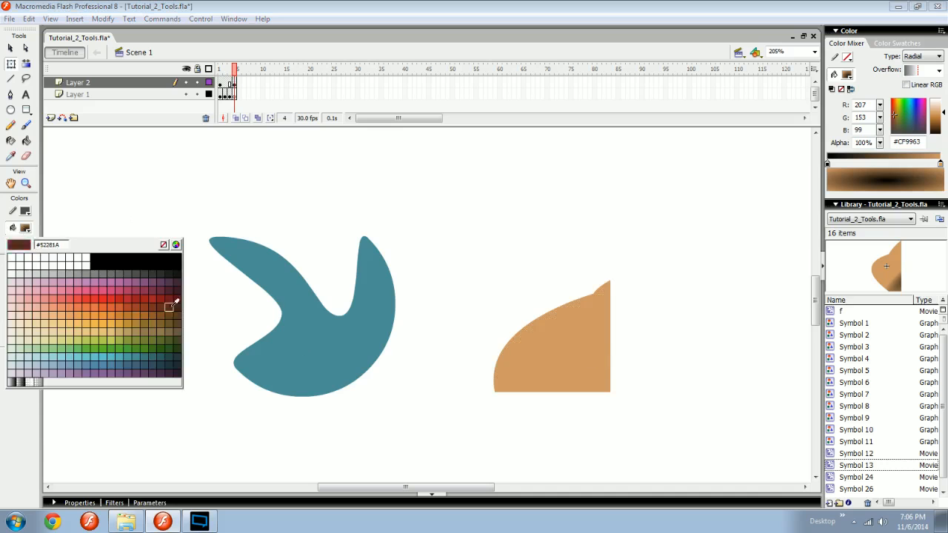
click(535, 326)
click(10, 47)
click(25, 229)
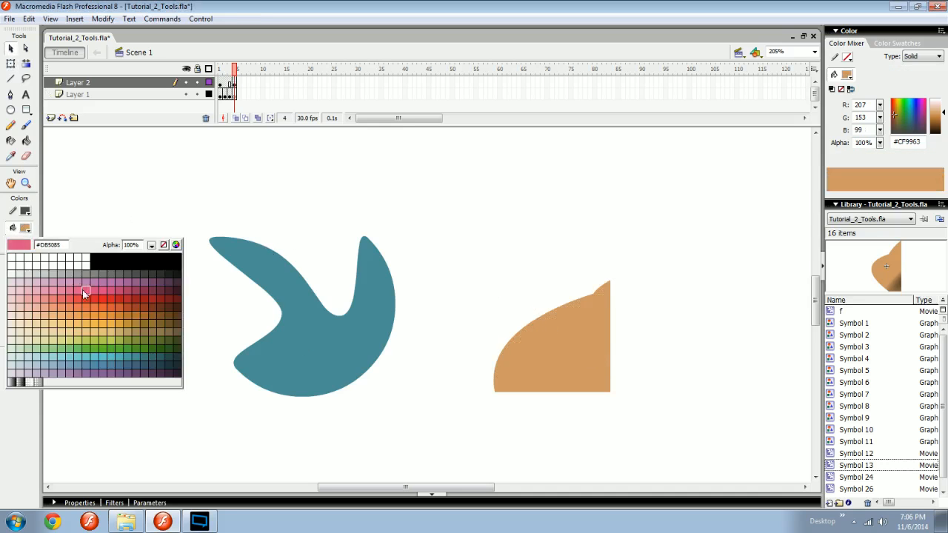
click(81, 284)
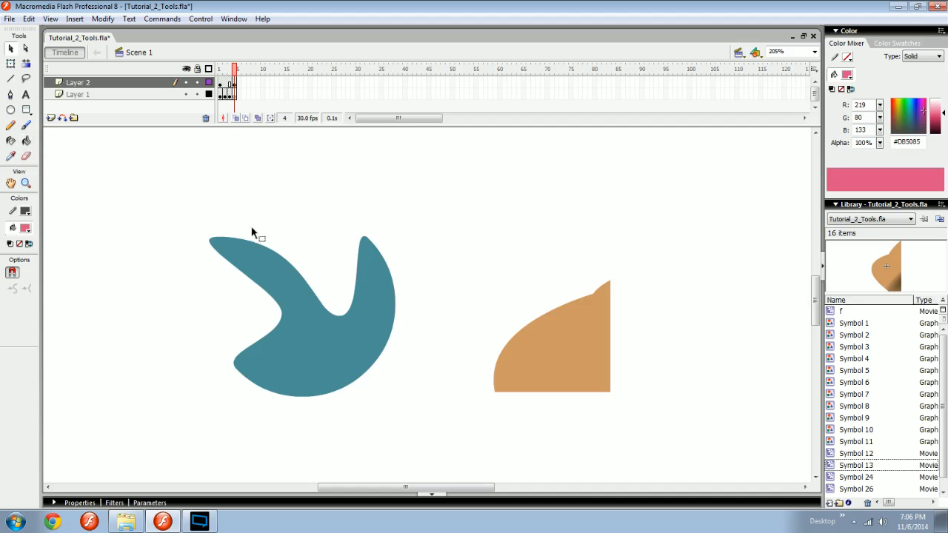
Draw a straight diagonal line above the tan piece with the Line tool
click(11, 157)
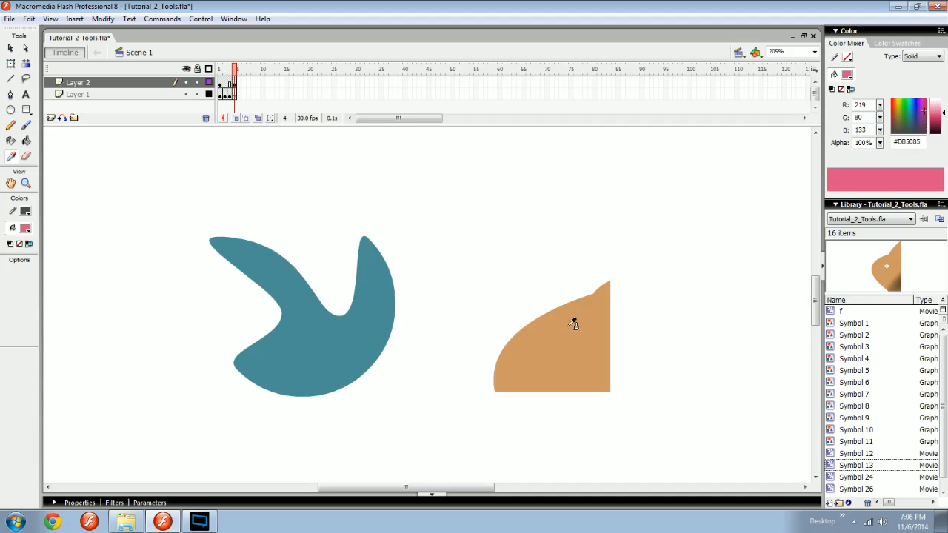
key(n)
drag(473, 184, 584, 229)
key(b)
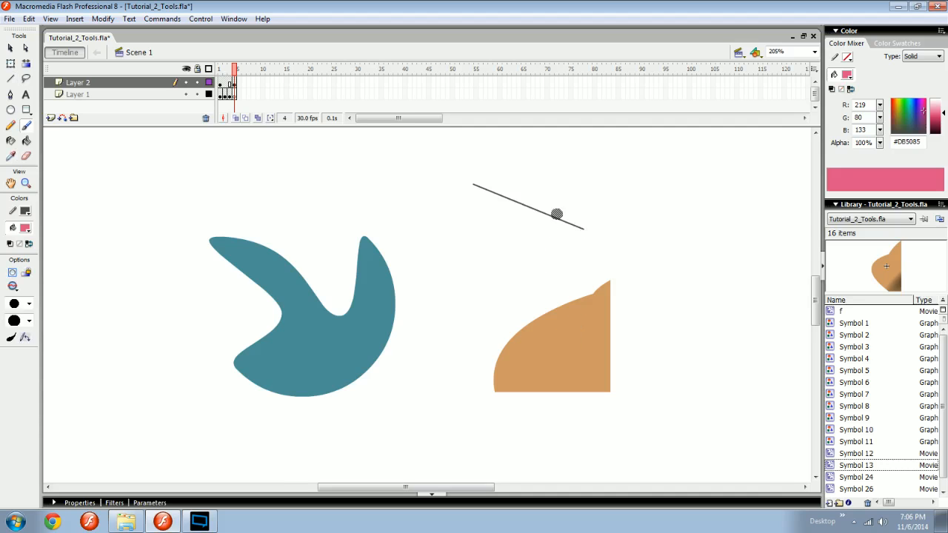
key(l)
Sample the tan piece's fill with the Eyedropper tool and apply it to the teal shape
key(i)
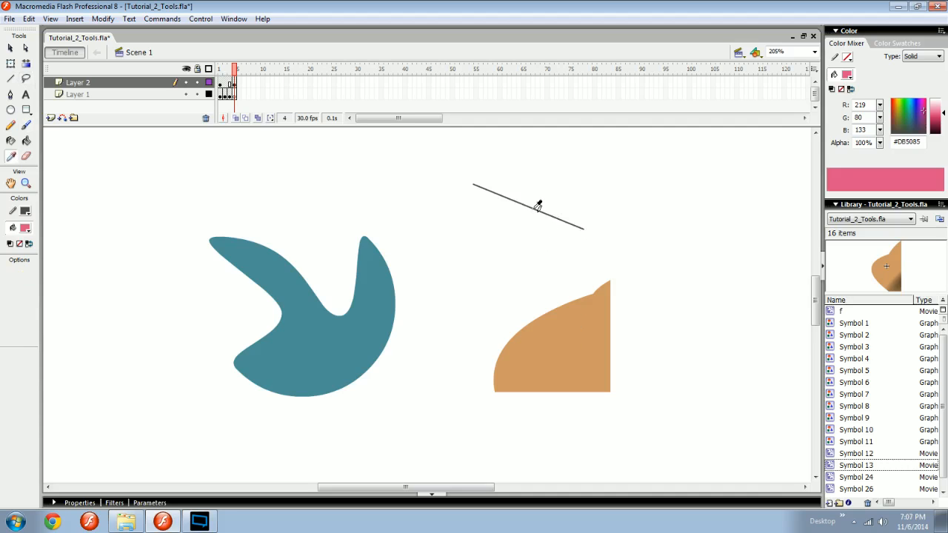
click(567, 340)
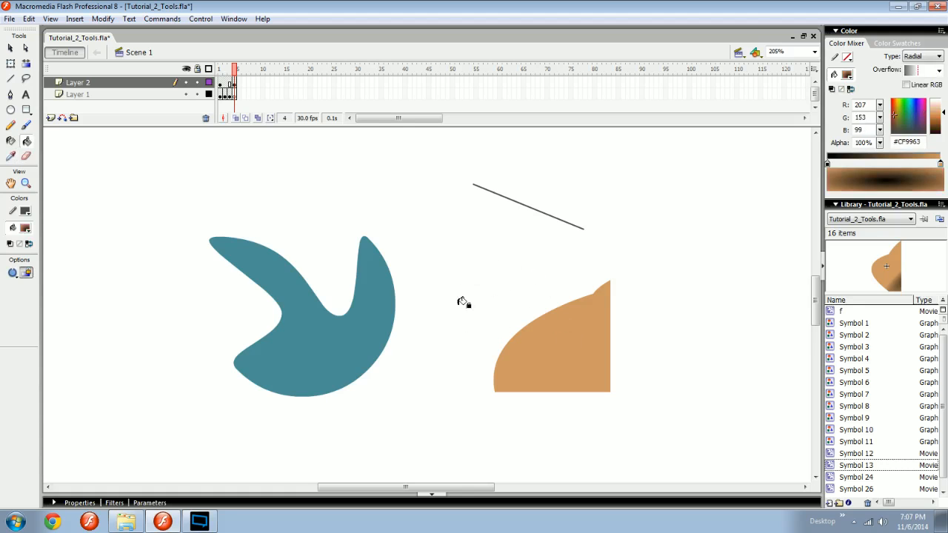
click(326, 319)
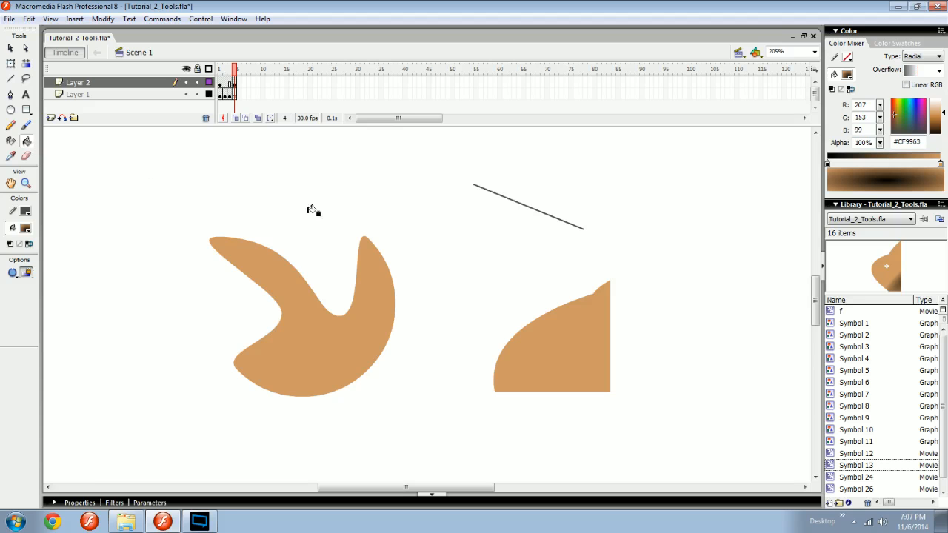
Draw a large rectangle with red #BF1E20 fill in the empty area beside the former teal shape
key(space)
drag(152, 226, 409, 271)
key(r)
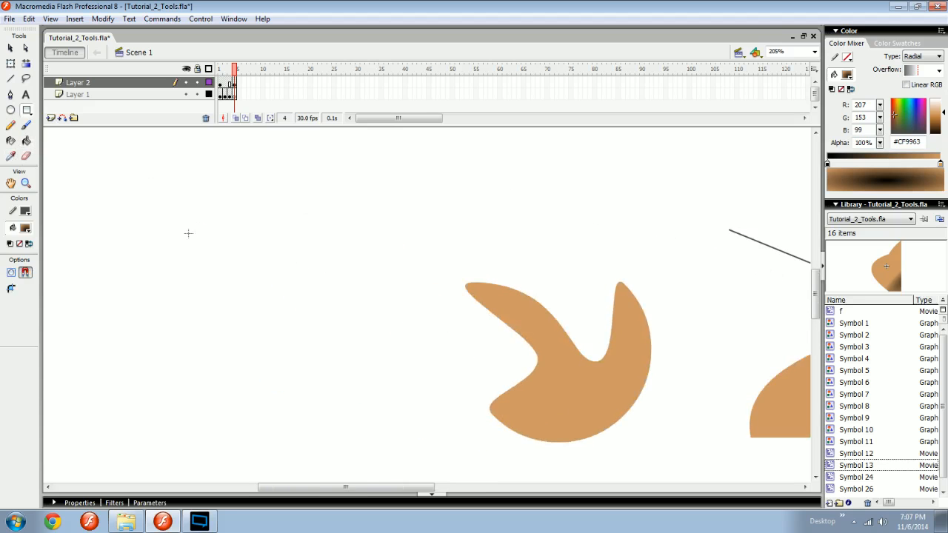
click(25, 229)
click(121, 297)
drag(213, 203, 382, 380)
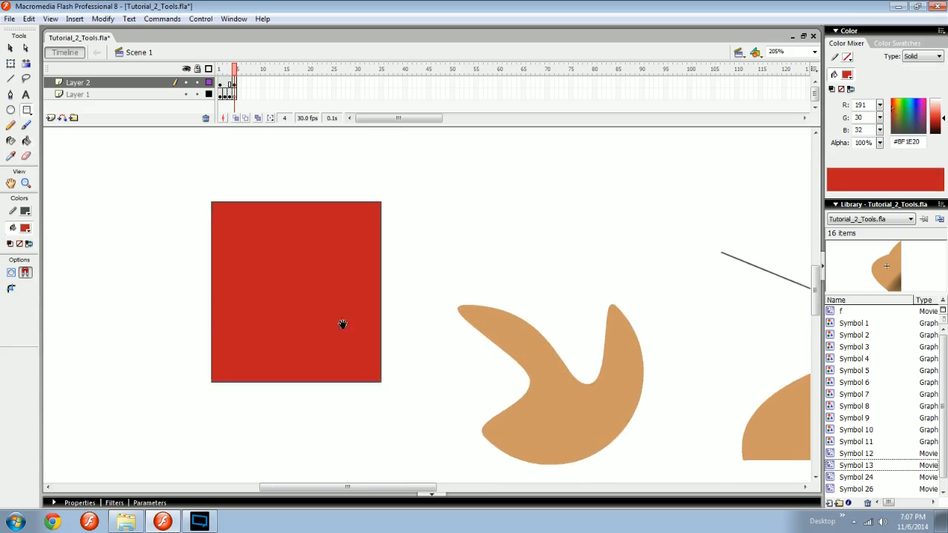
Sample the red rectangle's fill with the Eyedropper, and change the fill color to orange #E18B3B
click(10, 157)
click(301, 281)
click(848, 77)
click(875, 165)
Sample the rectangle's red with the Eyedropper and apply it to the small tan piece
click(11, 157)
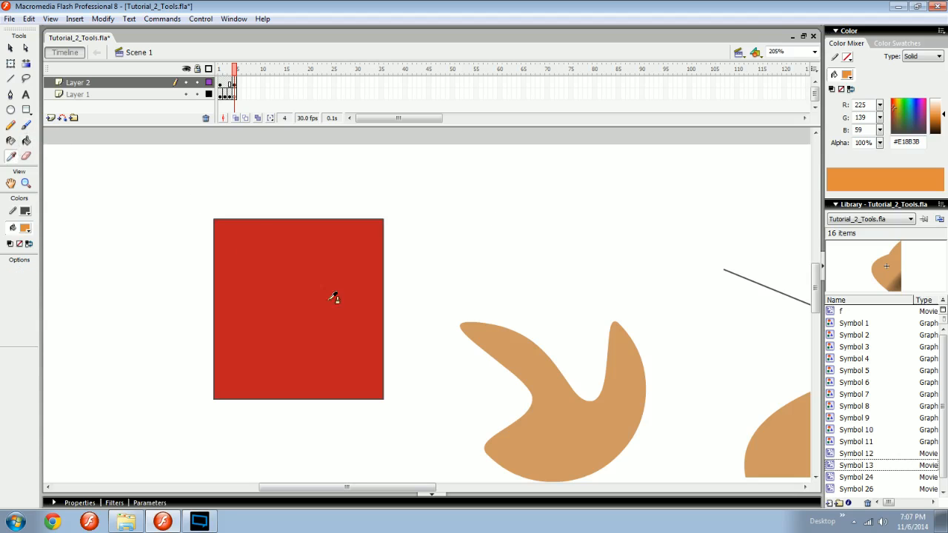
click(333, 296)
drag(620, 356, 481, 245)
click(662, 280)
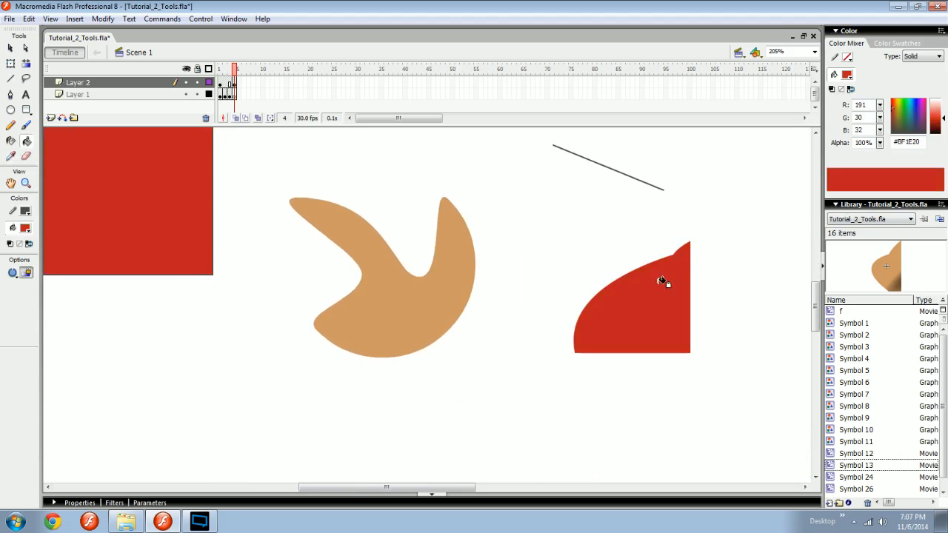
Delete the small red piece and the diagonal line above it
key(v)
click(641, 323)
key(Delete)
drag(603, 231, 573, 304)
drag(734, 169, 403, 314)
key(Delete)
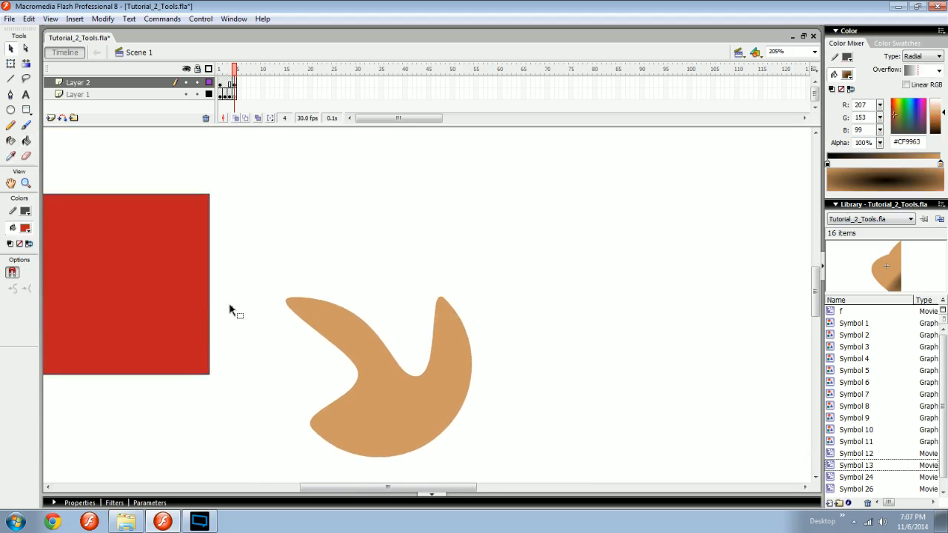
Delete the red rectangle's fill and its remaining outline
click(178, 313)
key(Delete)
drag(211, 231, 306, 231)
drag(317, 165, 111, 411)
key(Delete)
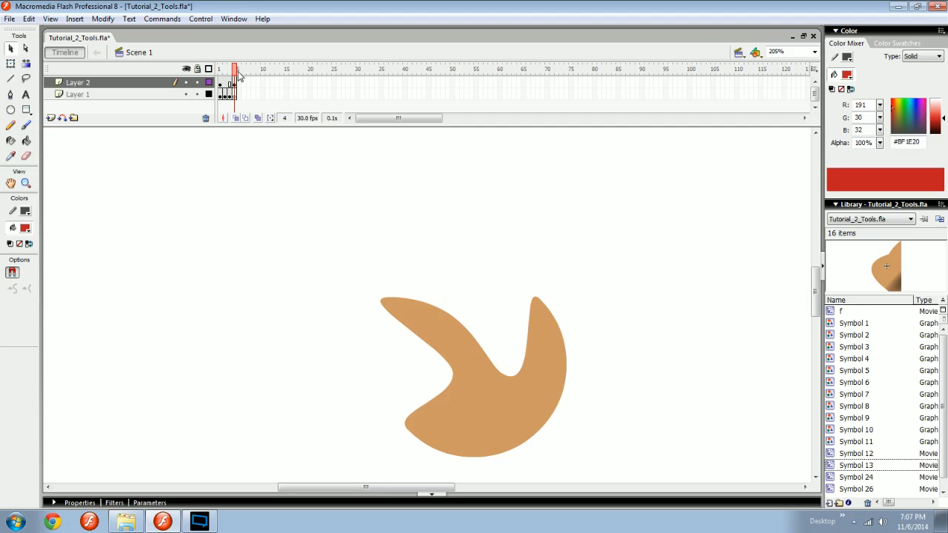
Go to frame 1 and examine the Lasso tool's key in the keyboard shortcut diagram
key(comma)
key(comma)
key(comma)
scroll(444, 267, down, 5)
key(z)
mouse_move(550, 261)
mouse_down()
mouse_move(469, 346)
mouse_move(557, 244)
mouse_up()
key(v)
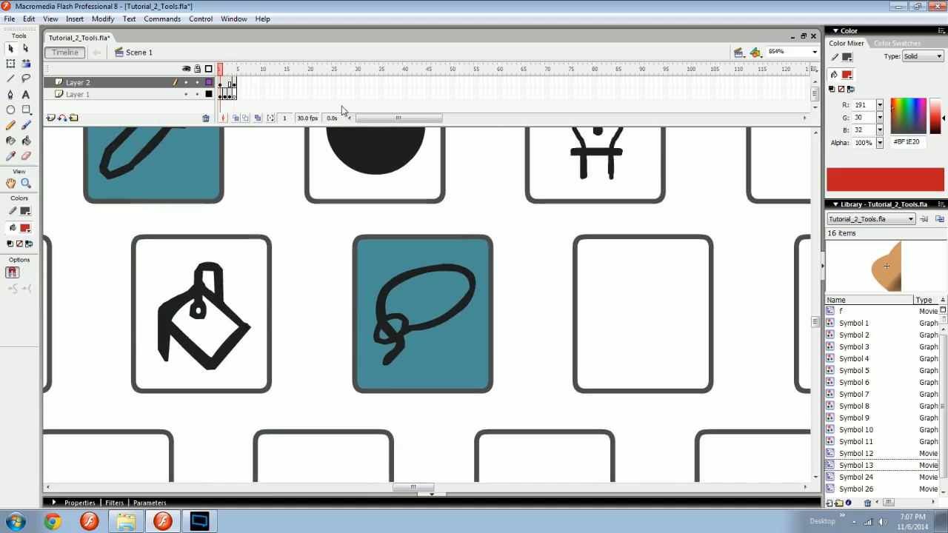
Go to frame 4 and try freehand Lasso selections on the empty area beside the tan shape
click(234, 83)
key(ctrl+minus)
key(ctrl+minus)
key(ctrl+minus)
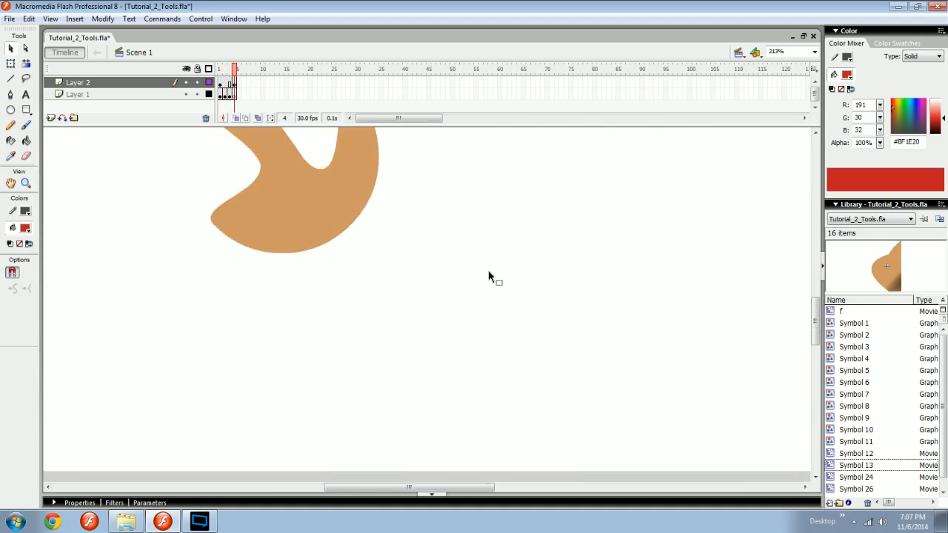
key(ctrl+equal)
drag(620, 282, 480, 381)
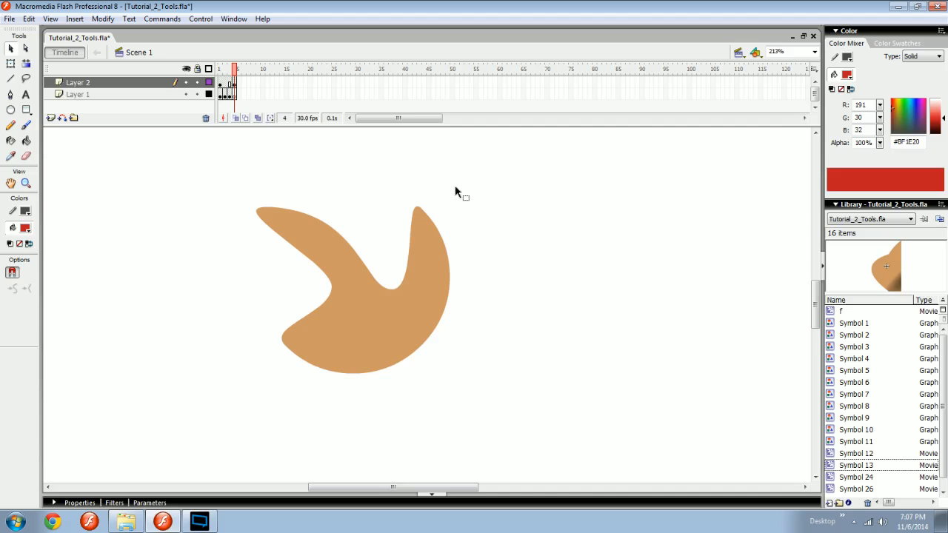
drag(519, 159, 522, 394)
click(27, 81)
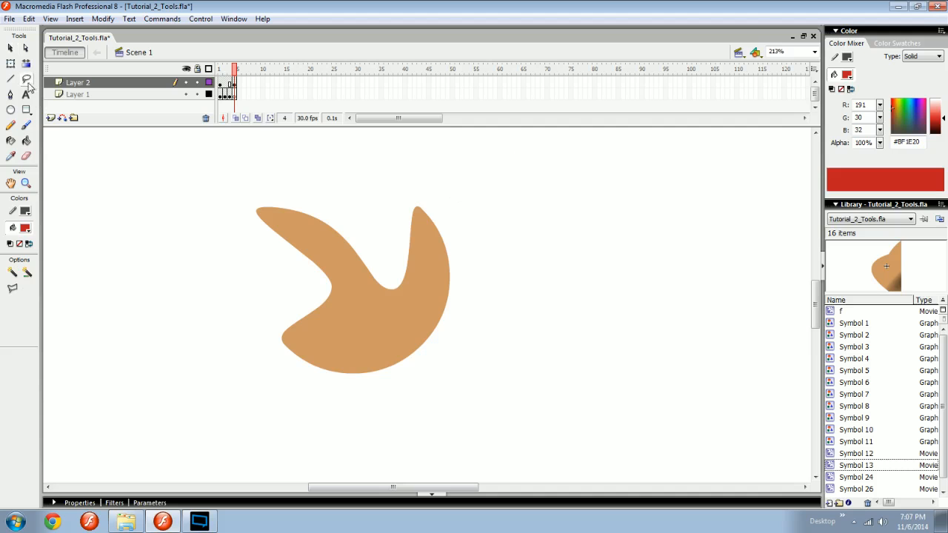
mouse_move(560, 180)
mouse_down()
mouse_move(476, 396)
mouse_move(715, 216)
mouse_move(712, 245)
mouse_up()
drag(668, 175, 516, 366)
Lasso a boot-shaped area inside the tan shape and delete the rest of the shape around it
drag(342, 384, 340, 308)
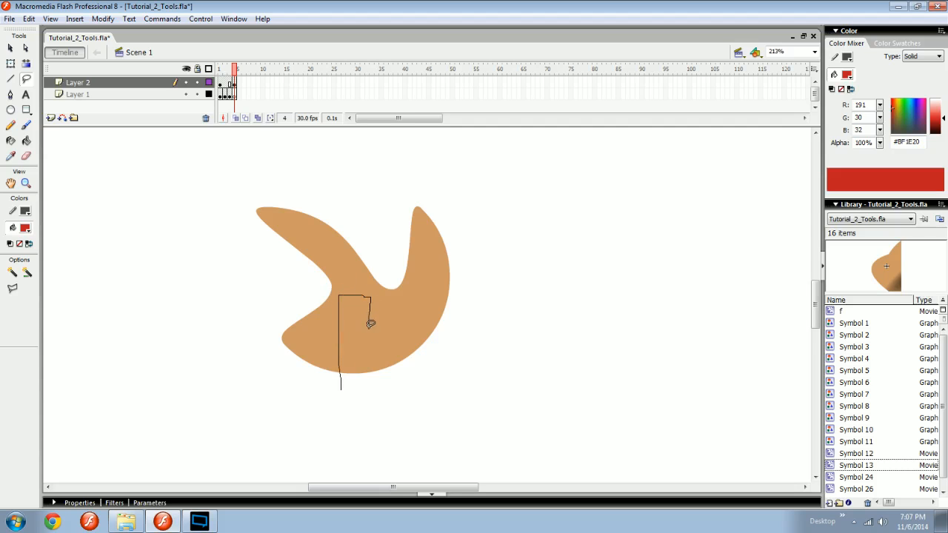
mouse_move(375, 329)
mouse_down()
mouse_move(407, 334)
mouse_move(408, 350)
mouse_move(376, 358)
mouse_move(338, 351)
mouse_up()
key(v)
click(407, 313)
key(Delete)
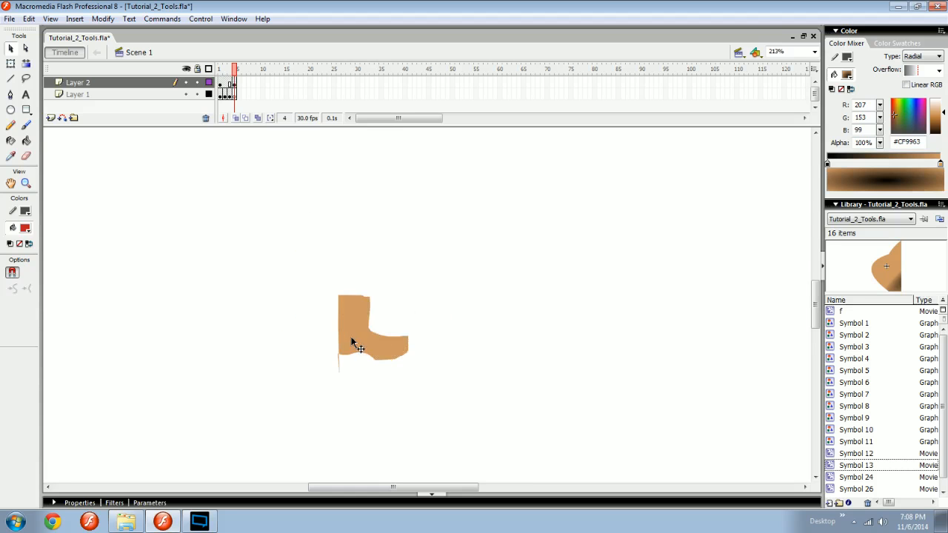
Erase the thin sliver below the boot's heel and enlarge the boot with Free Transform
key(e)
mouse_move(337, 359)
mouse_down()
mouse_move(335, 373)
mouse_move(372, 354)
mouse_up()
key(b)
key(q)
click(376, 343)
drag(424, 302, 536, 194)
click(620, 281)
Lasso a small rounded area at the front of the boot's shaft and deselect it
key(l)
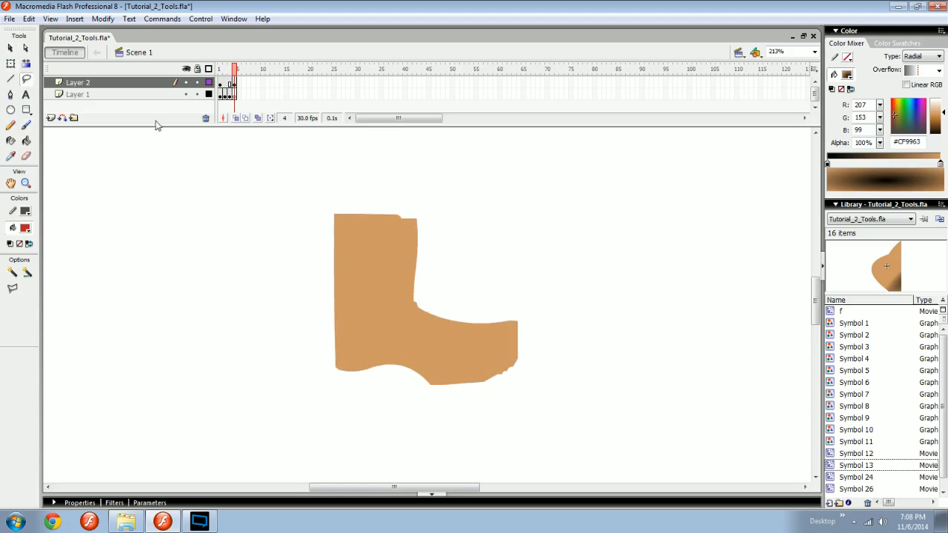
mouse_move(501, 232)
mouse_down()
mouse_move(472, 275)
mouse_move(402, 238)
mouse_move(386, 264)
mouse_move(394, 282)
mouse_move(422, 271)
mouse_up()
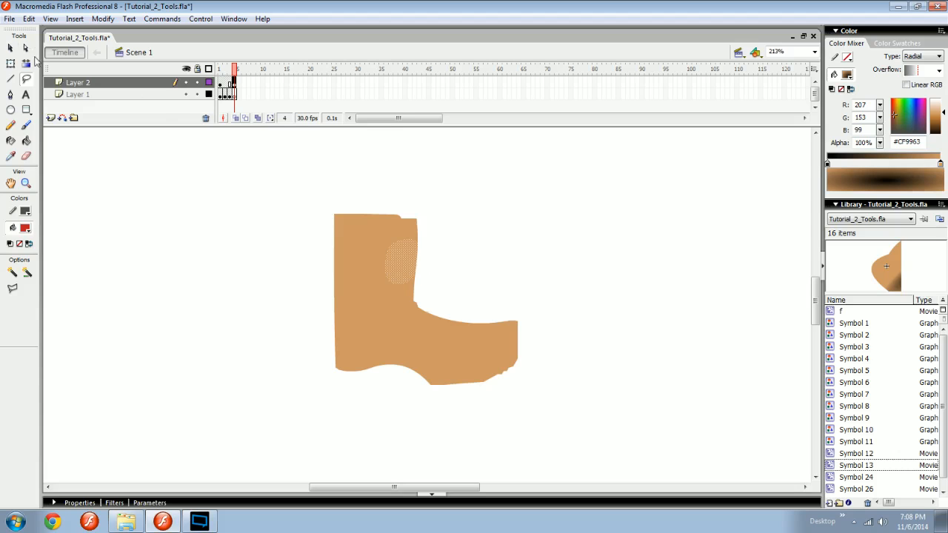
click(164, 311)
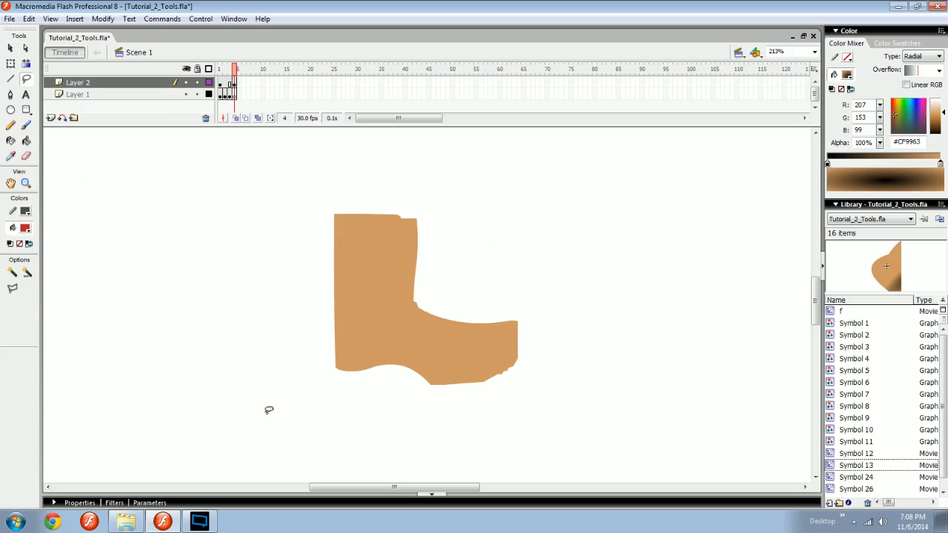
Select a strip along the back of the boot's shaft with the Lasso in Polygon Mode and delete it
click(13, 290)
drag(337, 367, 326, 318)
mouse_move(344, 187)
mouse_down()
mouse_move(293, 220)
mouse_move(310, 340)
mouse_up()
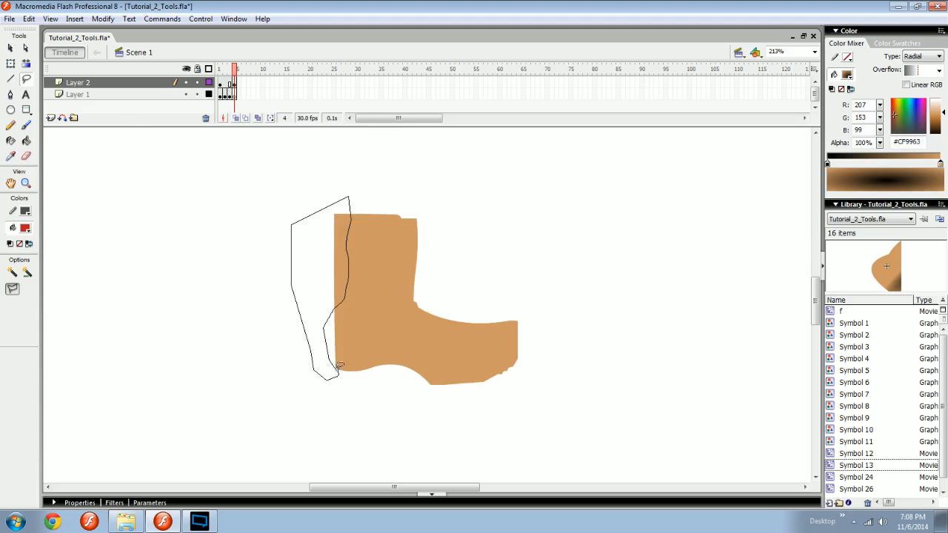
drag(343, 375, 337, 385)
key(v)
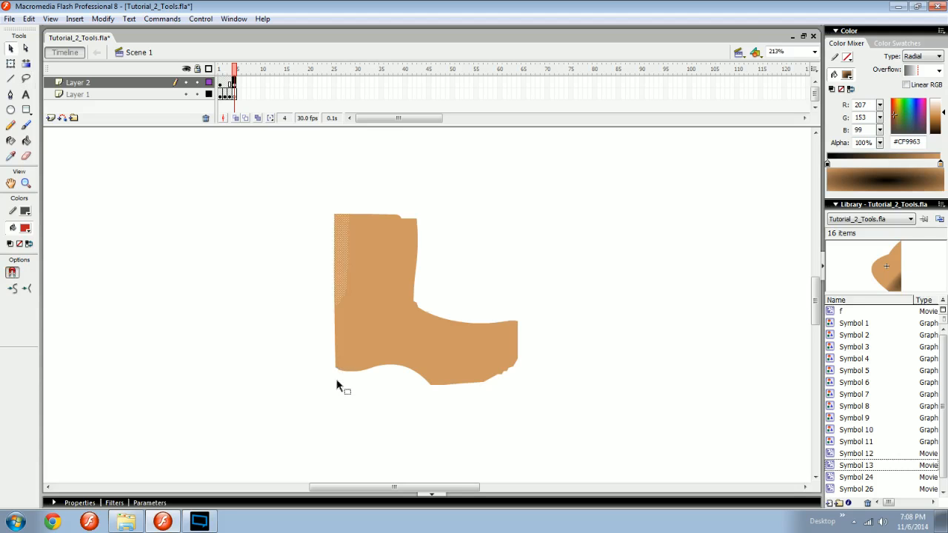
key(Delete)
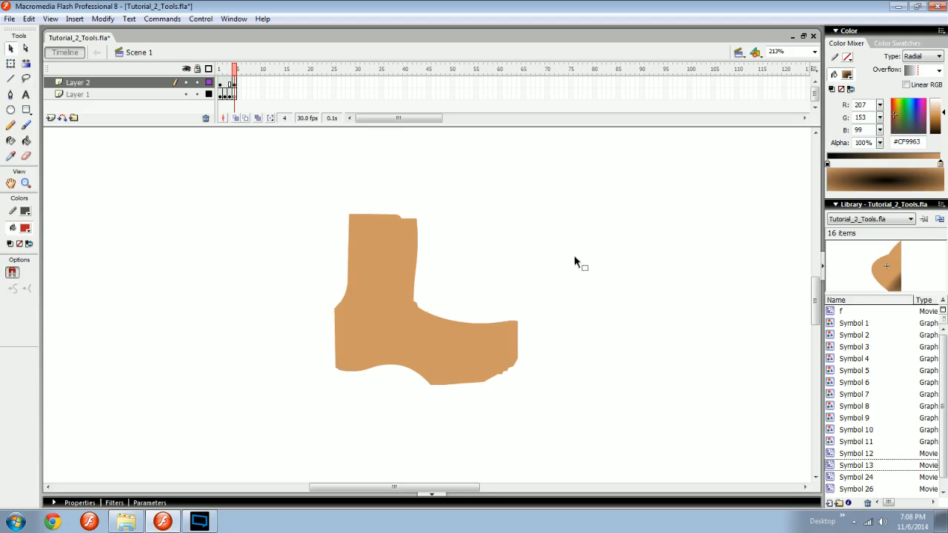
Round off the back and heel of the boot with the Eraser
key(e)
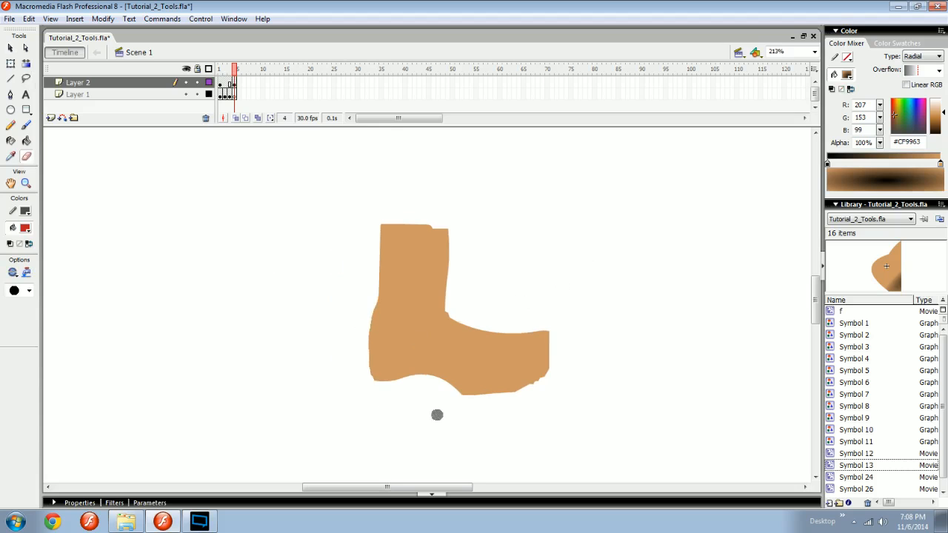
drag(434, 377, 345, 387)
key(v)
drag(392, 275, 337, 284)
mouse_move(402, 316)
mouse_down()
mouse_move(326, 311)
mouse_move(445, 313)
mouse_up()
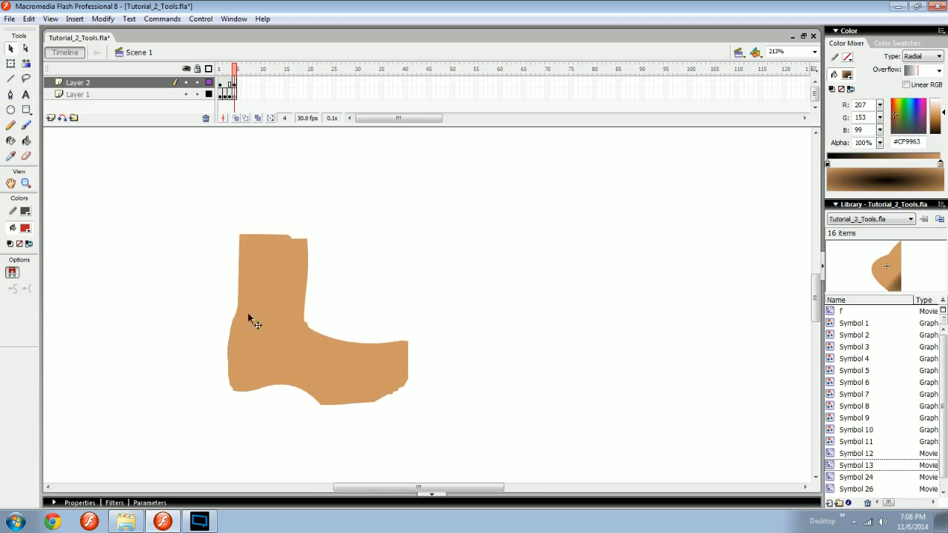
Activate the Lasso tool, then switch to Windows Explorer and open the Pic Tures folder inside Animation 2014
key(l)
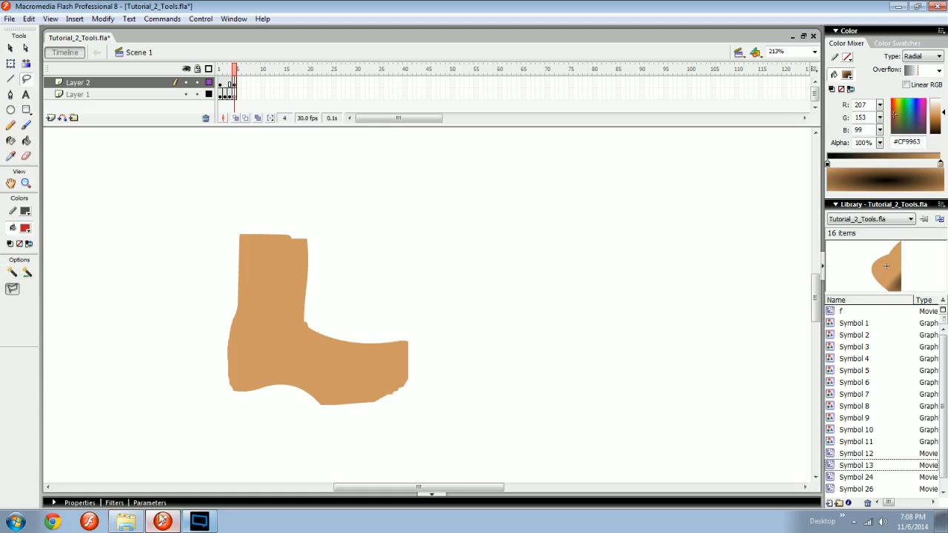
click(126, 522)
click(465, 177)
click(479, 151)
click(467, 213)
click(478, 164)
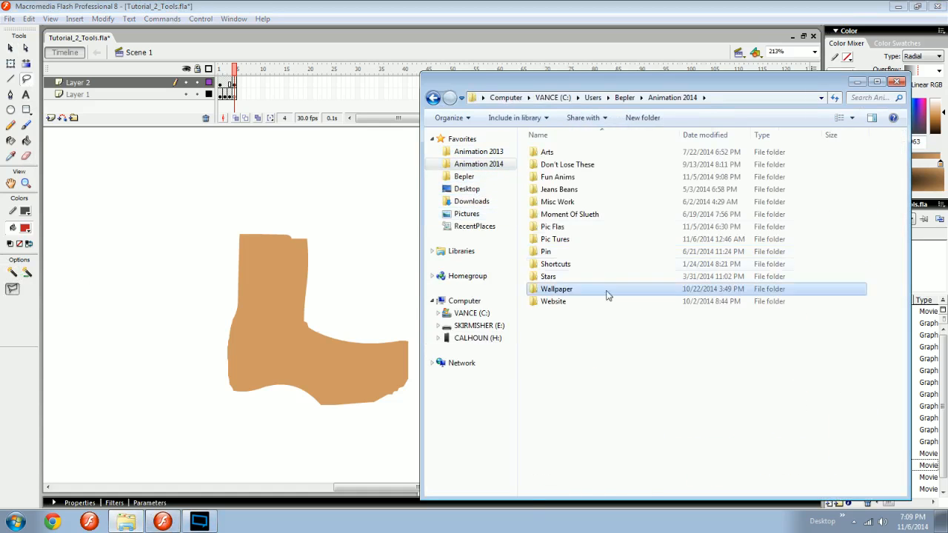
double_click(554, 240)
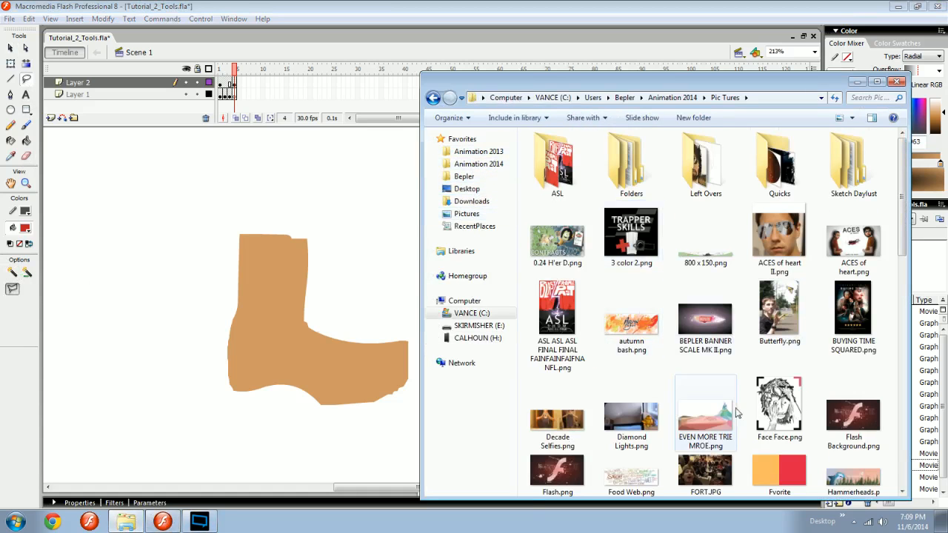
Find HATS.png in the Pic Tures folder and place it on the Flash stage
click(778, 406)
scroll(778, 406, down, 5)
scroll(778, 405, up, 5)
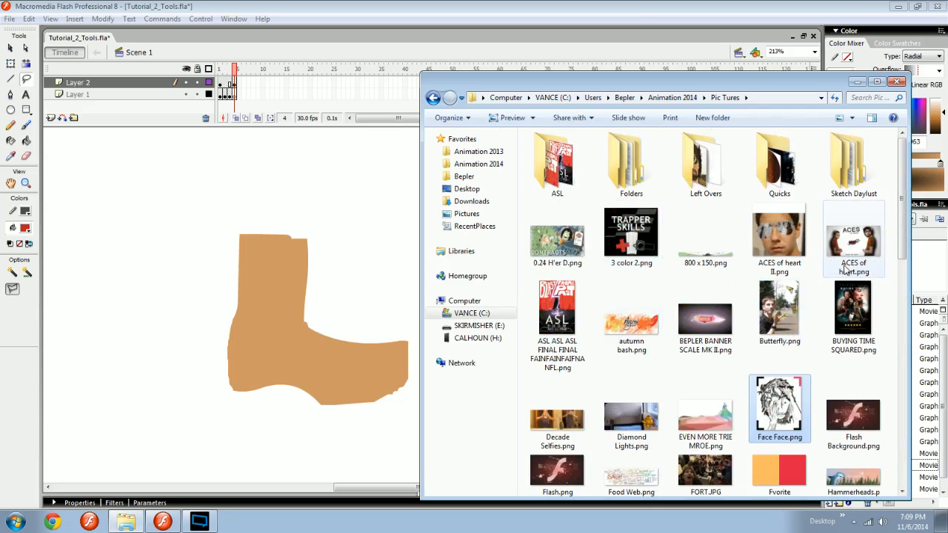
scroll(876, 397, down, 10)
scroll(875, 397, down, 3)
scroll(859, 297, up, 12)
scroll(848, 206, down, 6)
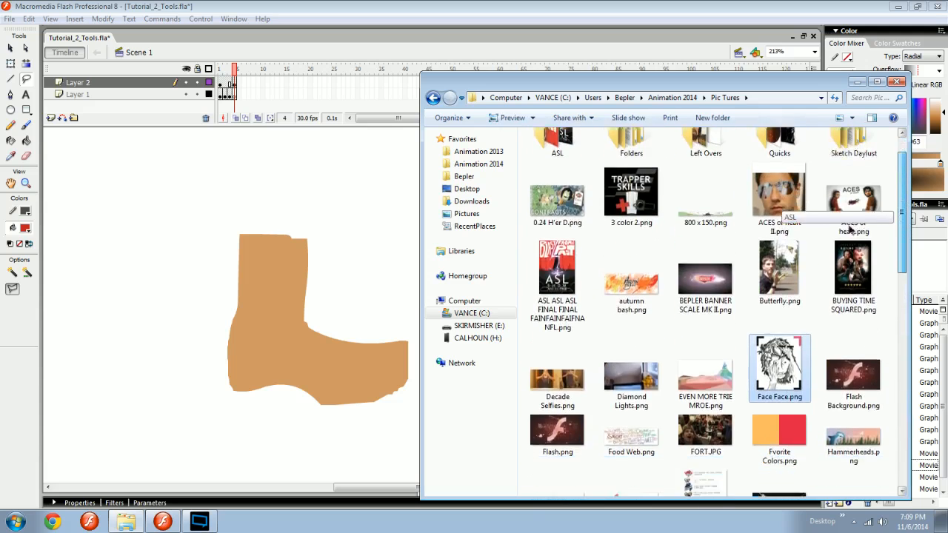
drag(646, 312, 296, 254)
key(ctrl+minus)
key(ctrl+minus)
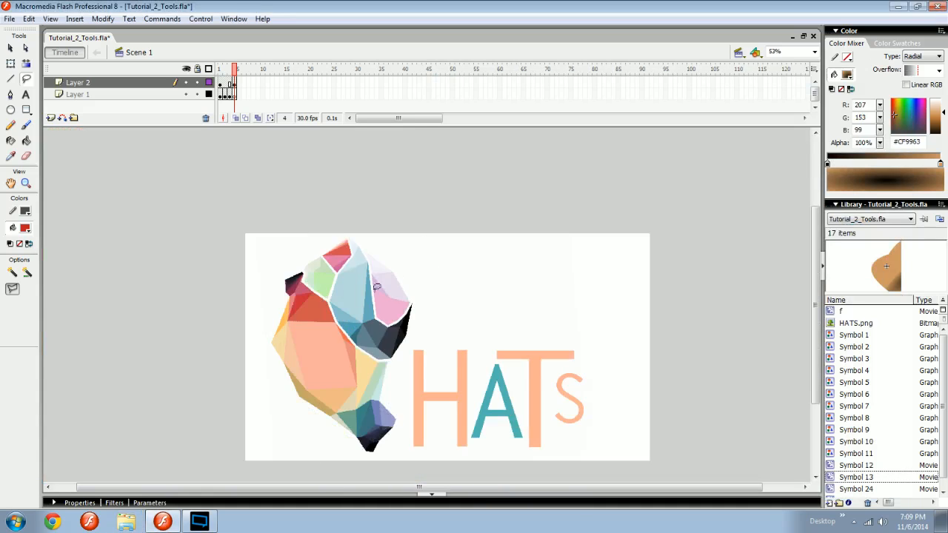
Shrink the HATS image with Free Transform and position it beside the boot
key(q)
drag(386, 228, 546, 318)
key(ctrl+equal)
key(ctrl+equal)
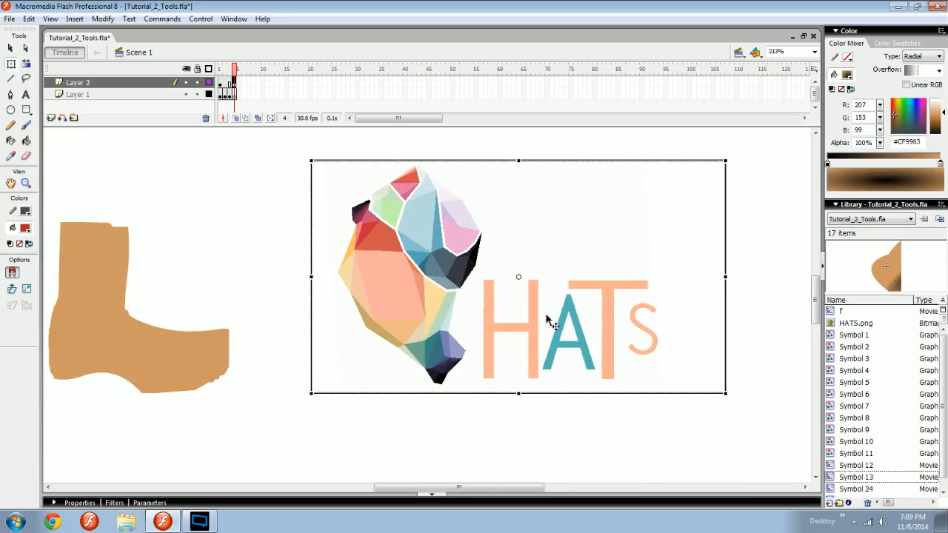
mouse_move(538, 275)
mouse_down()
mouse_move(581, 271)
mouse_move(539, 290)
mouse_up()
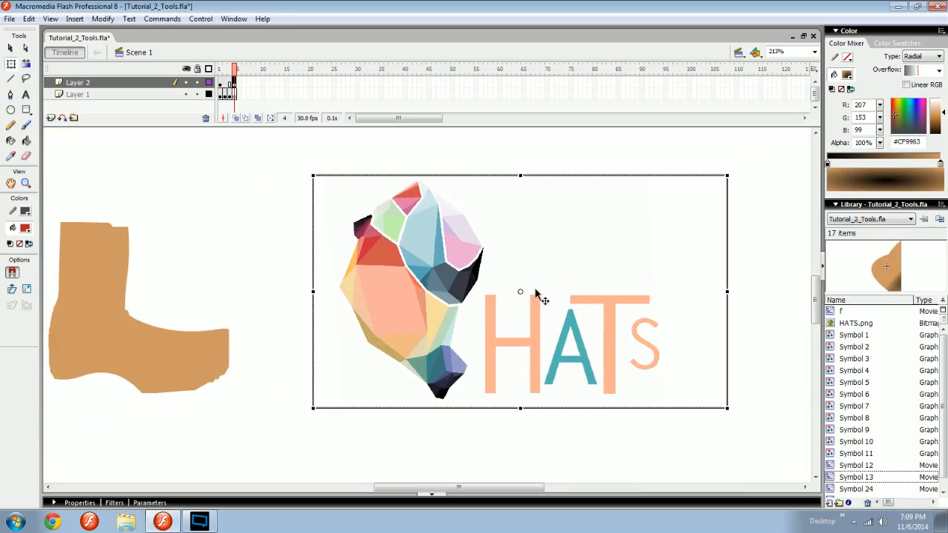
Break the HATS image apart and check where the Break Apart command is found
key(ctrl+b)
drag(568, 320, 582, 321)
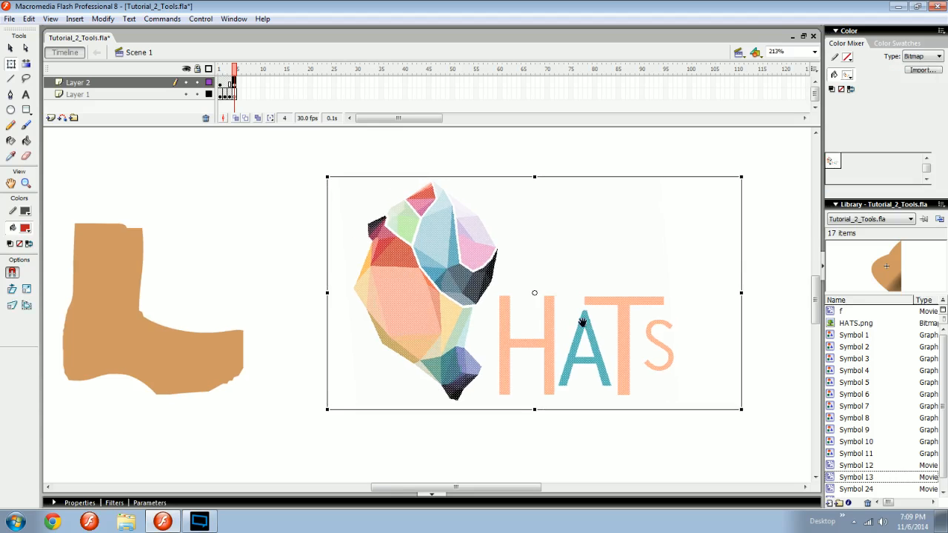
click(275, 272)
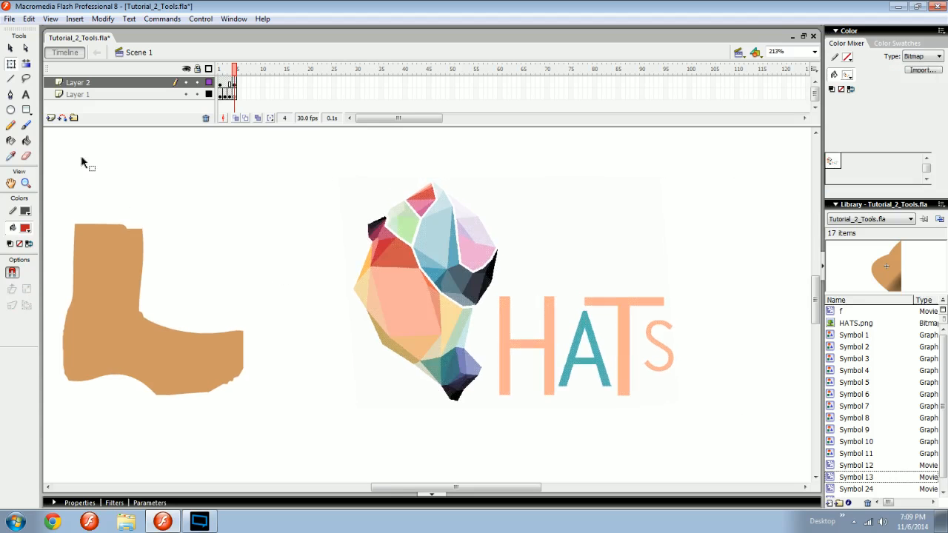
click(536, 289)
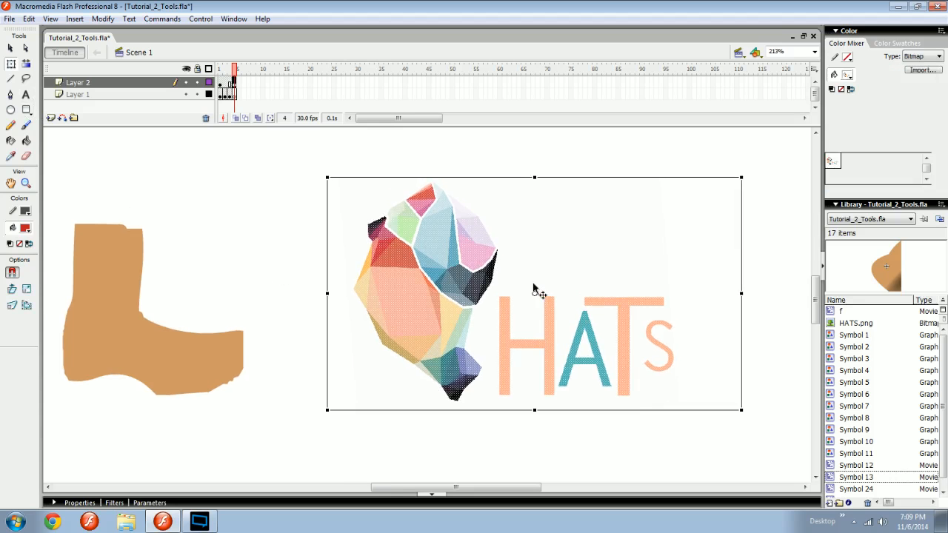
click(101, 20)
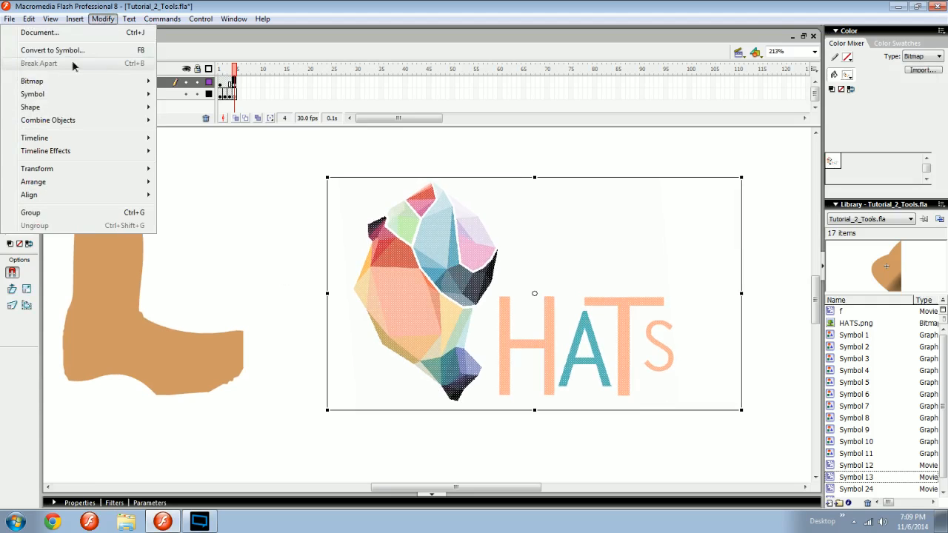
click(285, 152)
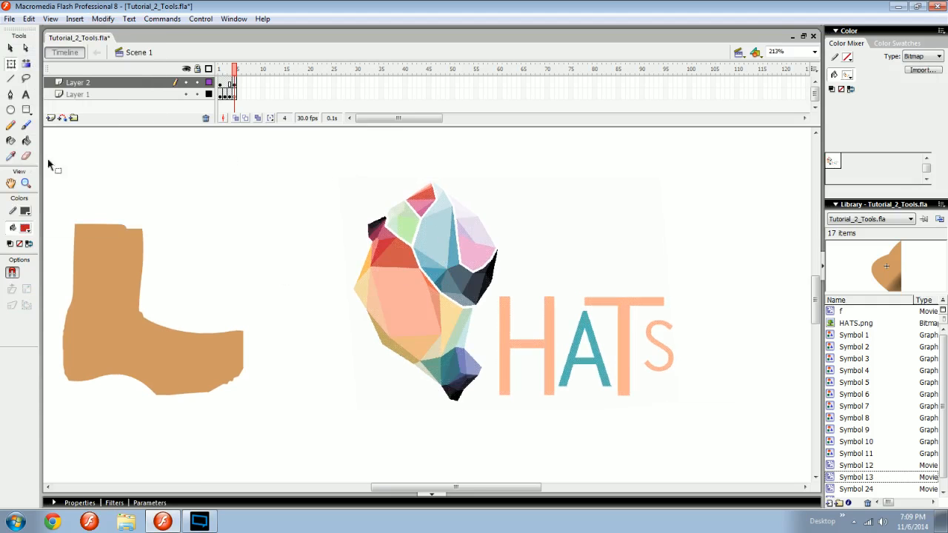
Select the large peach facet of the gem with the Lasso's Magic Wand and delete it
click(27, 79)
click(13, 273)
click(396, 297)
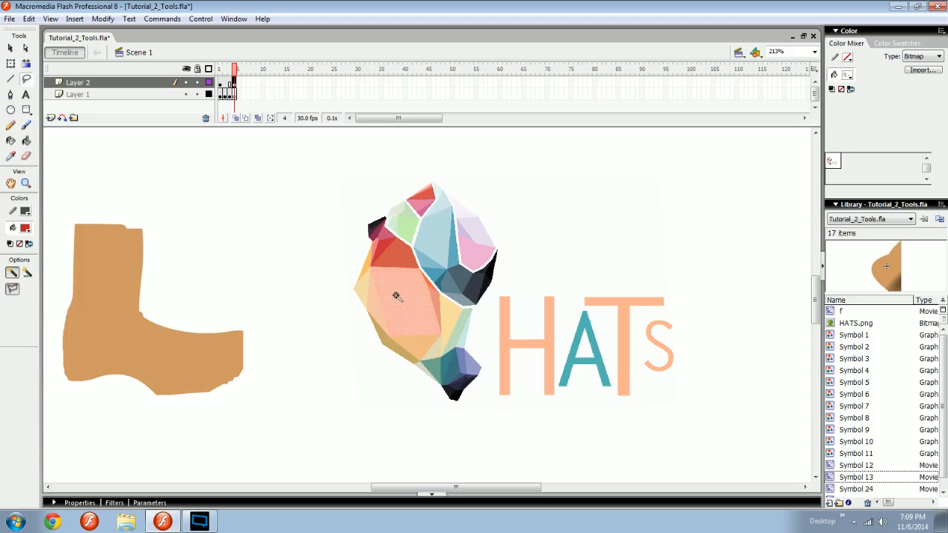
key(Delete)
Delete the gem's red, light blue, pink and dark grey facets one by one with the Magic Wand
click(400, 246)
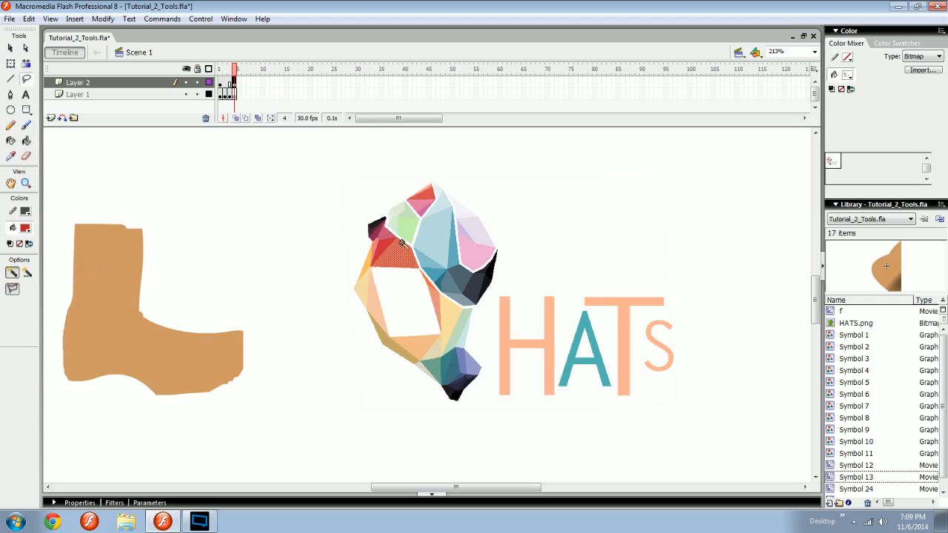
key(Delete)
click(433, 240)
key(Delete)
click(478, 246)
key(Delete)
click(457, 279)
key(Delete)
Delete the pale background area below the H's crossbar with the Magic Wand and reactivate the Lasso tool
click(523, 361)
key(Delete)
mouse_move(529, 364)
mouse_down()
mouse_move(557, 354)
mouse_move(551, 348)
mouse_move(570, 384)
mouse_move(447, 410)
mouse_move(218, 180)
mouse_move(97, 212)
mouse_move(28, 57)
mouse_move(26, 83)
mouse_up()
key(v)
key(l)
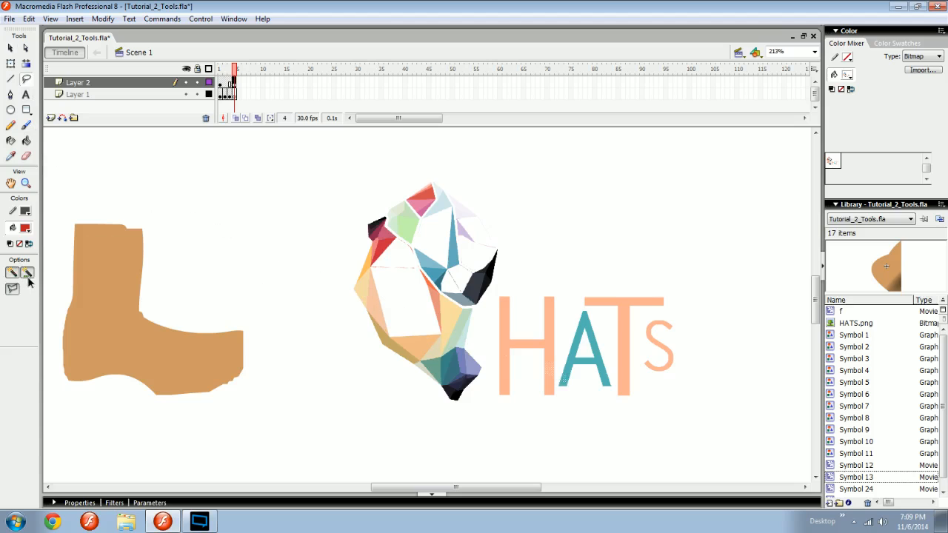
Review the Magic Wand threshold and smoothing settings, then delete the black facet at the gem's outer edge
click(28, 275)
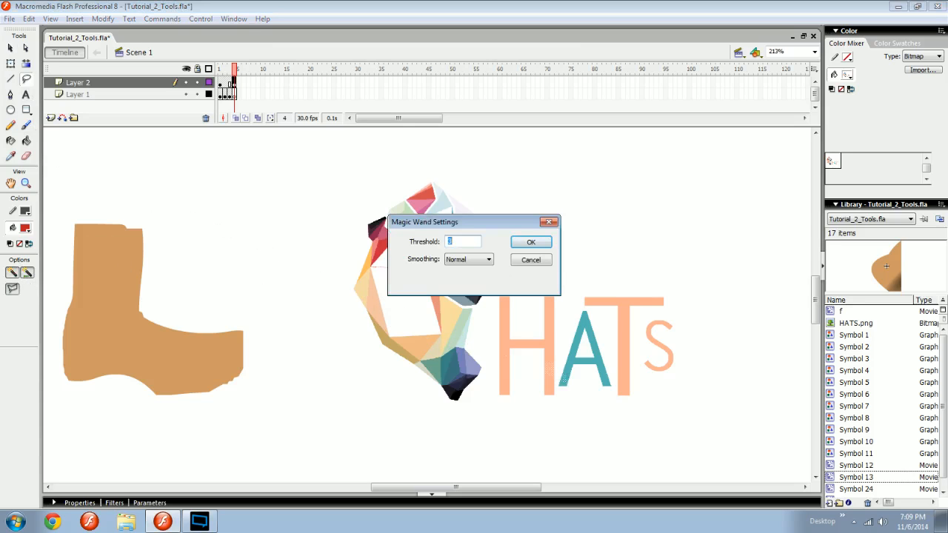
key(Return)
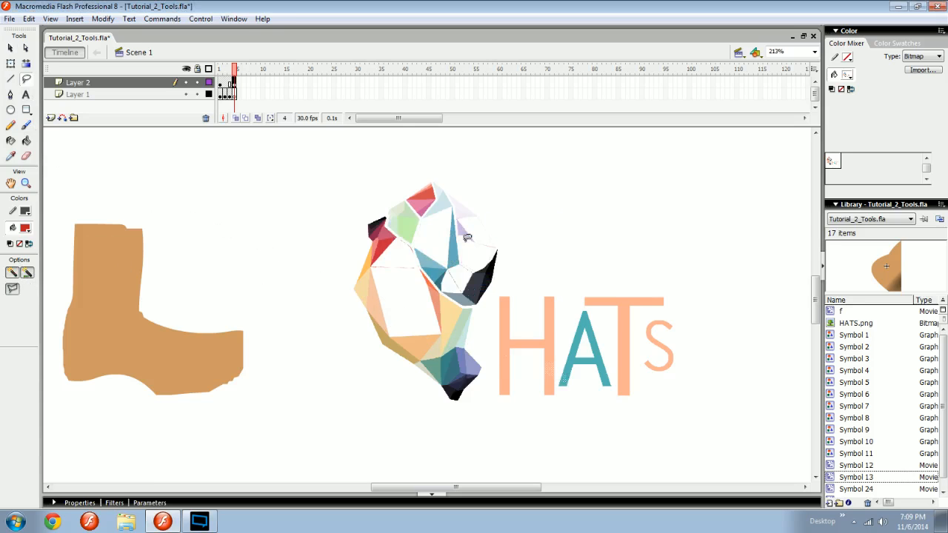
click(484, 280)
key(Delete)
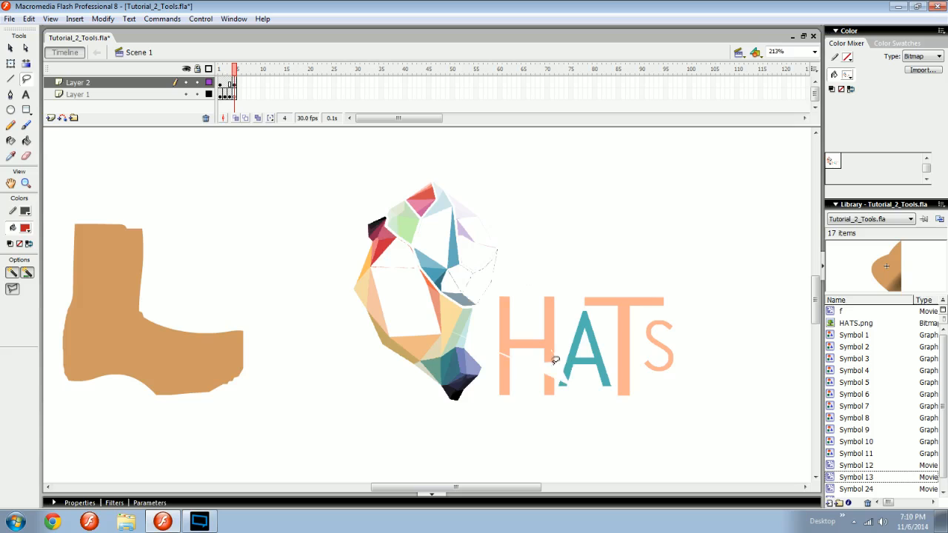
Delete all remaining pieces of the HATS image with the Selection tool, leaving only the boot
key(v)
drag(703, 431, 381, 186)
key(Delete)
click(377, 260)
key(Delete)
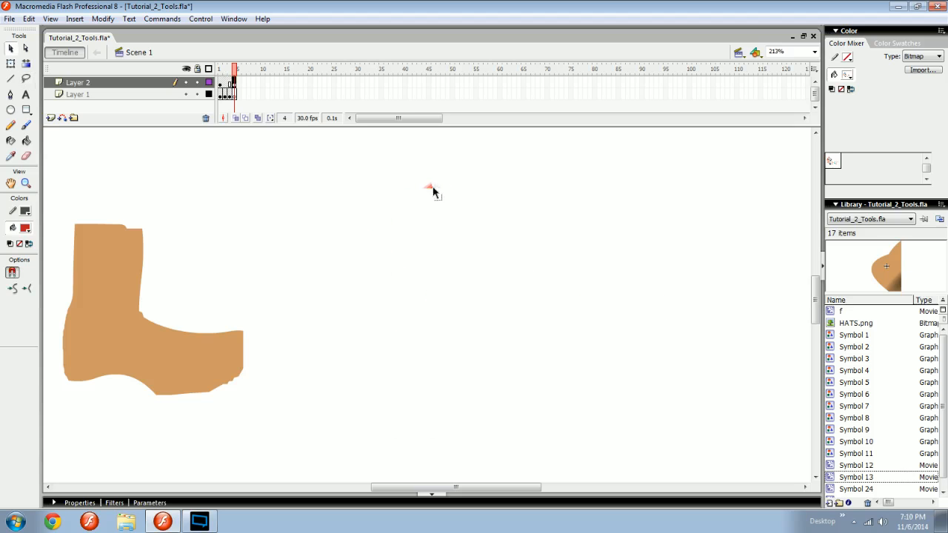
drag(472, 242, 377, 165)
key(Delete)
Return to frame 1 and review the highlighted selection tool keys in the keyboard shortcut diagram
drag(411, 247, 473, 251)
key(ctrl+minus)
drag(454, 264, 499, 260)
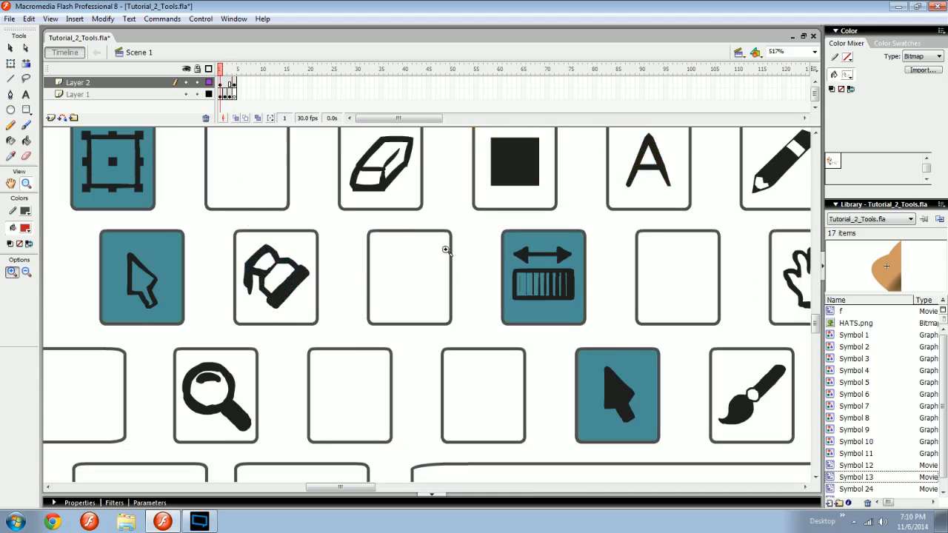
drag(483, 261, 259, 309)
key(v)
drag(362, 289, 458, 277)
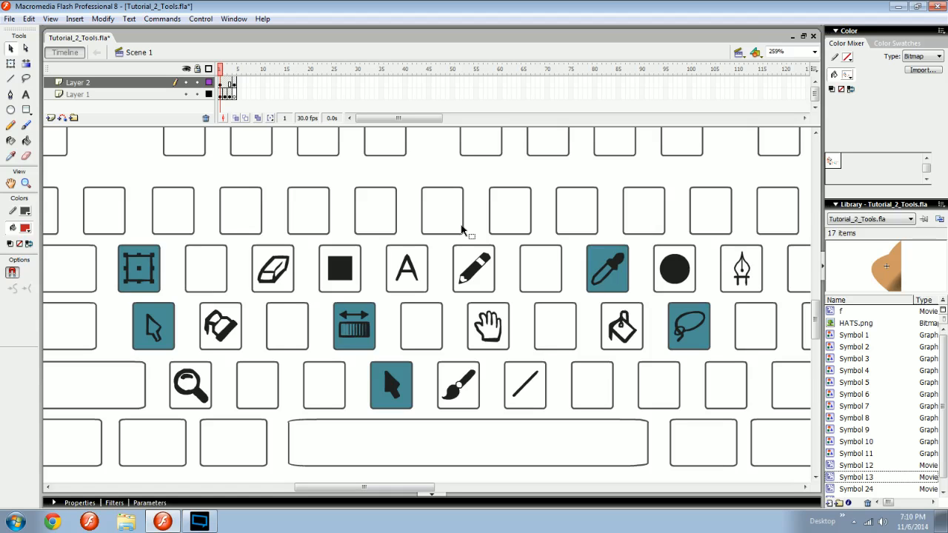
Go to frame 2 and examine the drawing tool keys and the Hand tool's key in the diagram
key(period)
key(space)
mouse_move(562, 286)
mouse_down()
mouse_move(529, 303)
mouse_move(556, 273)
mouse_up()
key(space)
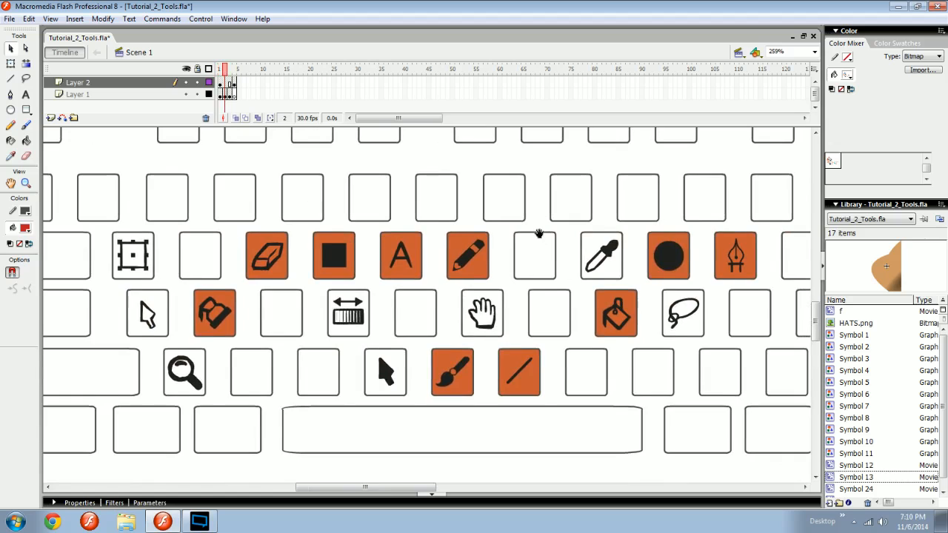
drag(540, 233, 527, 186)
key(z)
drag(451, 285, 499, 238)
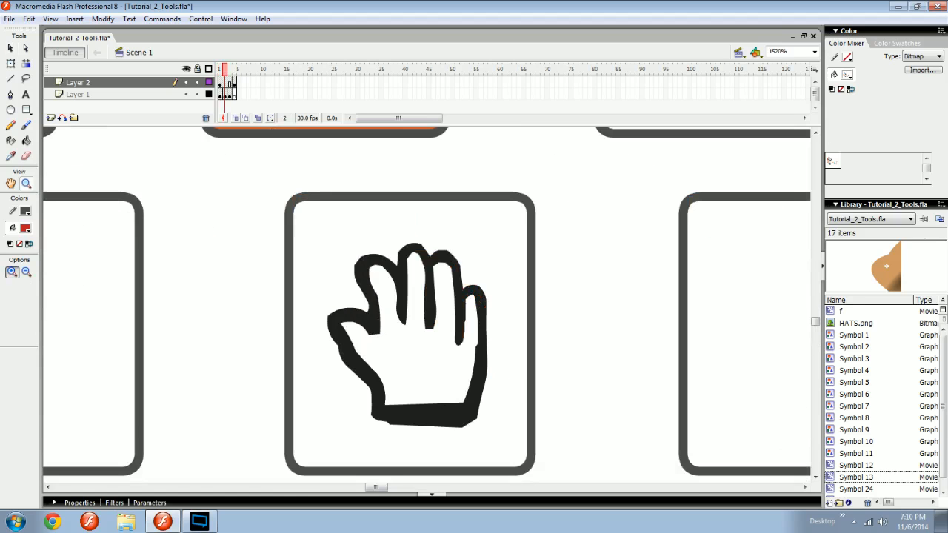